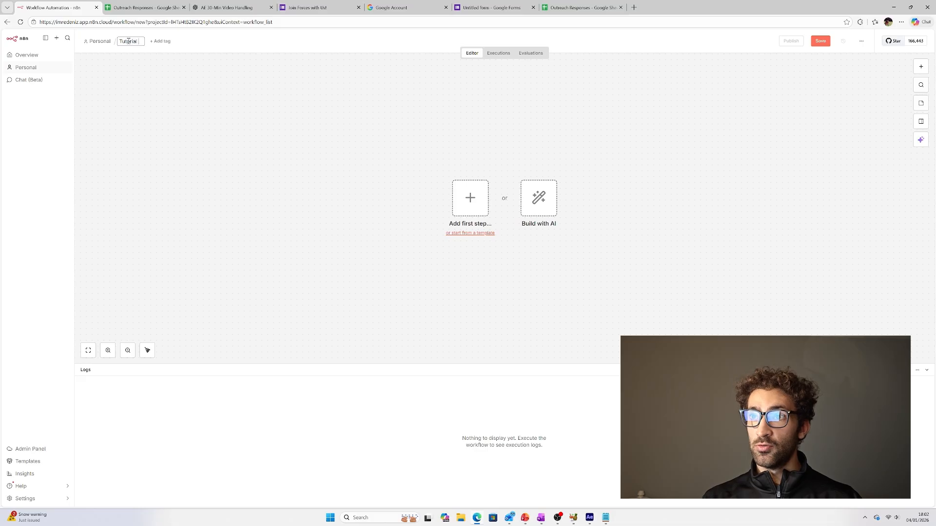
- Name the new workflow "Tutorial - Lead Qual"
type("Lead Qu")
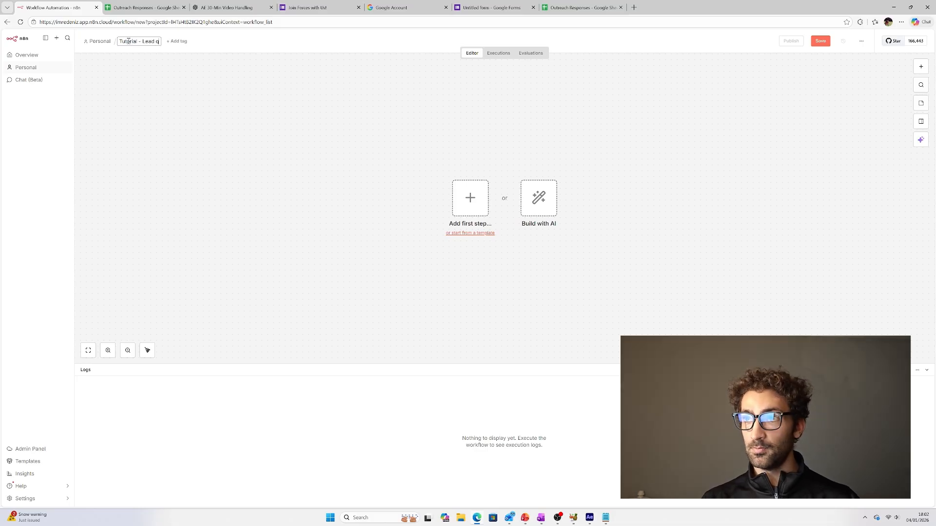
type("al")
left_click(271, 115)
- Add a "When Executed by Another Workflow" trigger as the first step, after checking the Workflows slide in PowerPoint
left_click(481, 208)
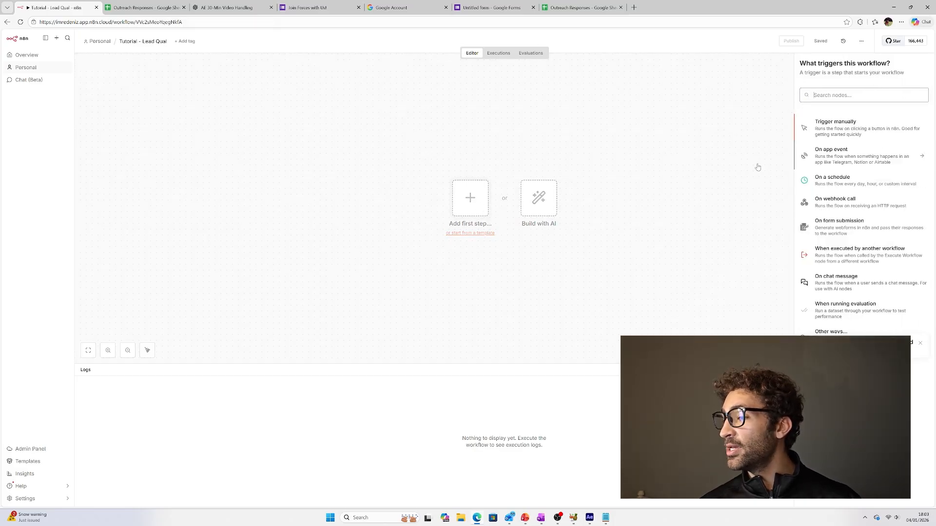
left_click(526, 521)
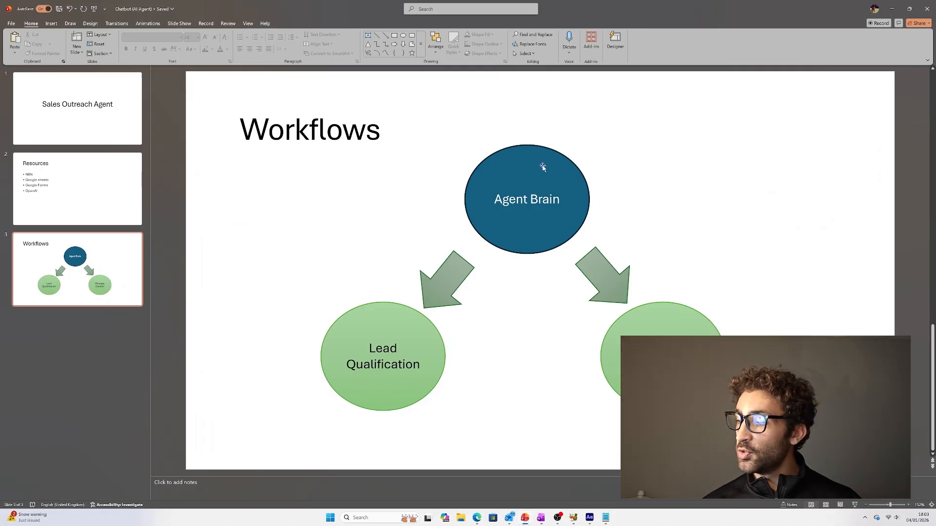
left_click(525, 519)
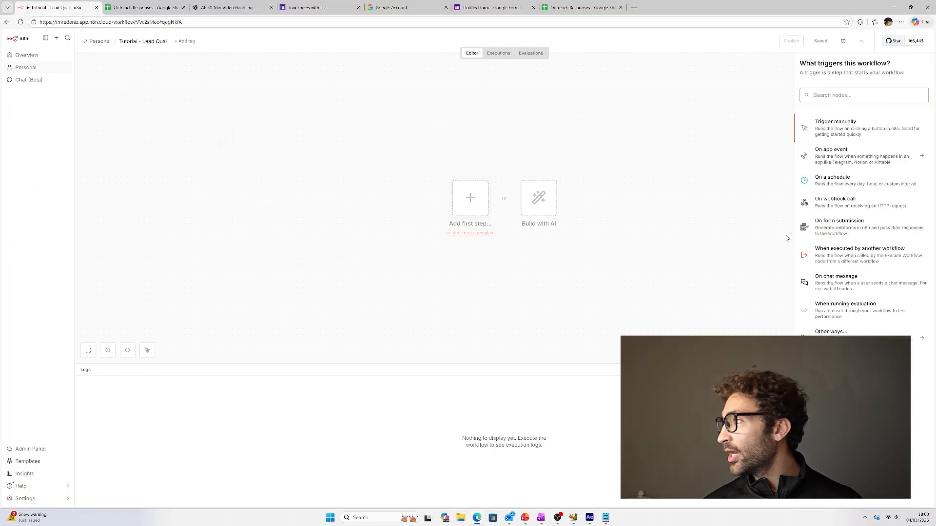
left_click(844, 252)
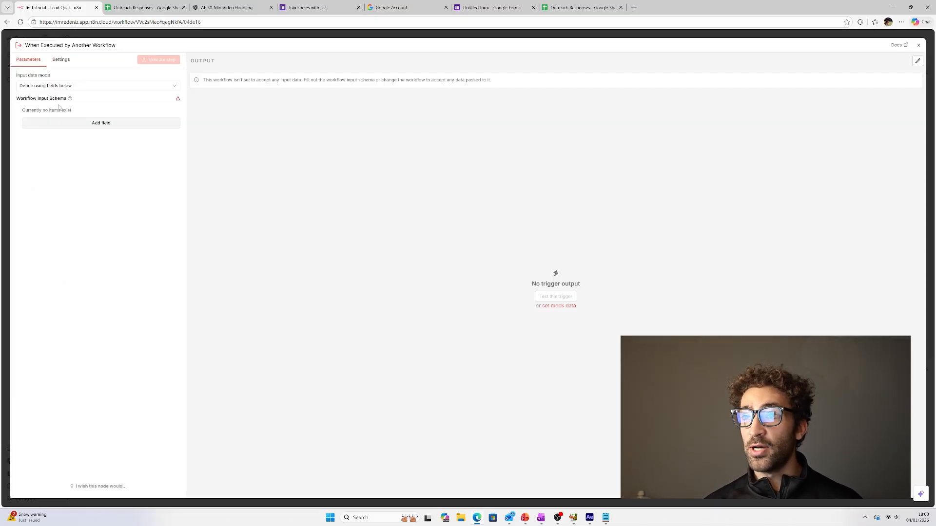
- Define a String field named "Input" in the trigger's workflow input schema and return to the canvas
left_click(72, 123)
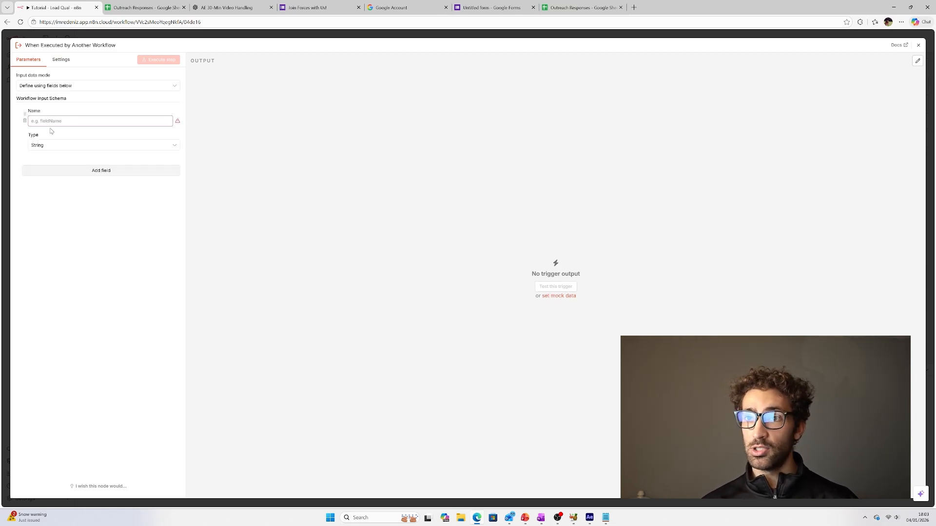
left_click(47, 121)
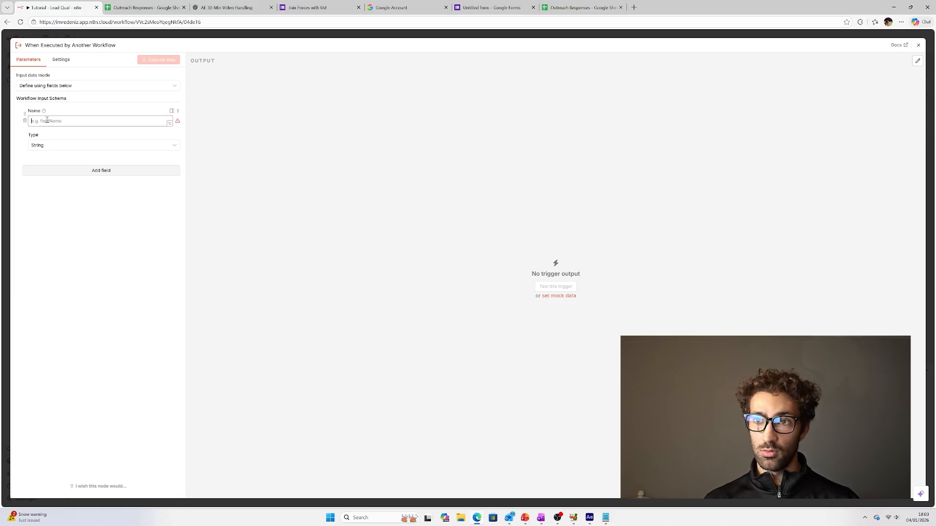
type("Input")
left_click(130, 36)
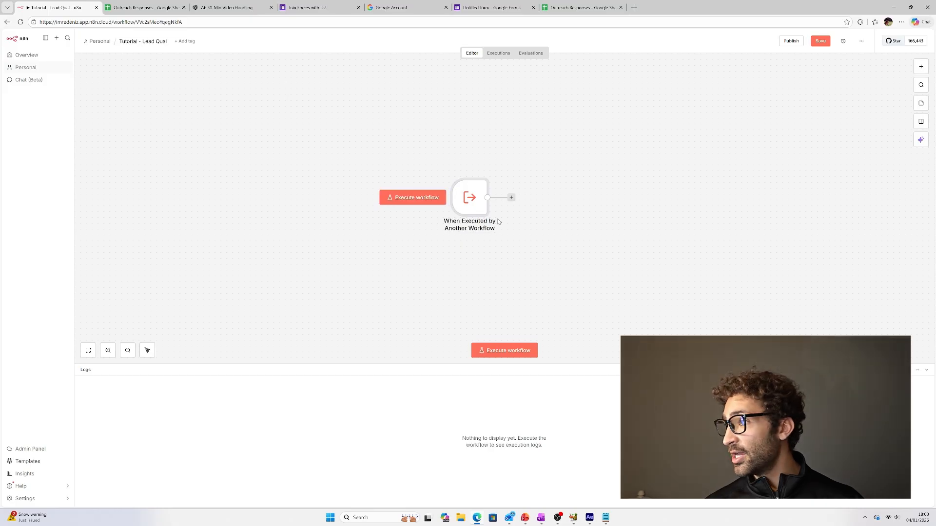
- Review the outreach questions in Google Forms and the response columns in the Outreach Responses spreadsheet
left_click(512, 198)
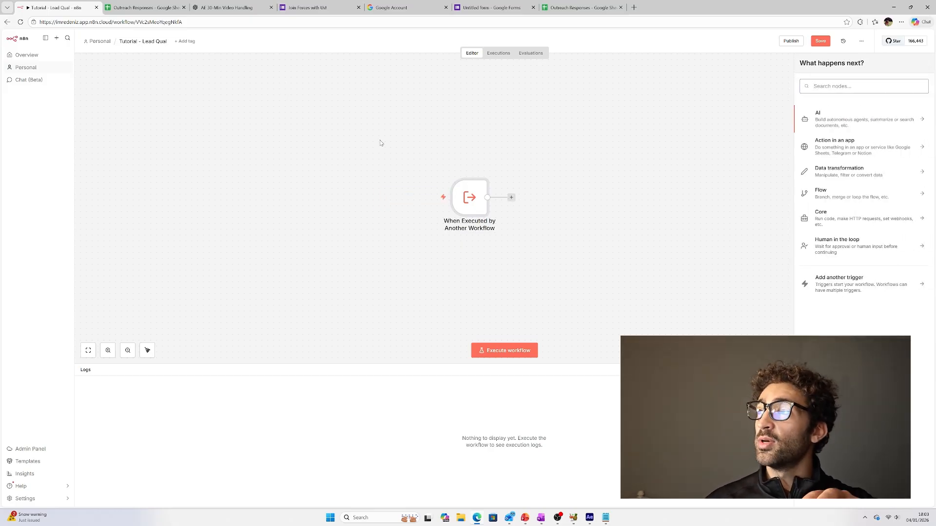
left_click(520, 10)
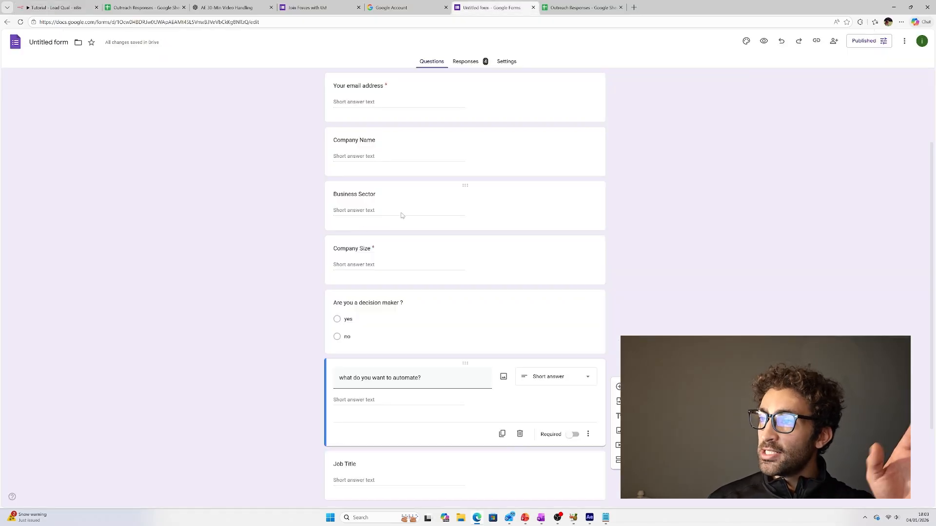
scroll(428, 201, "up", 2)
scroll(494, 264, "down", 1)
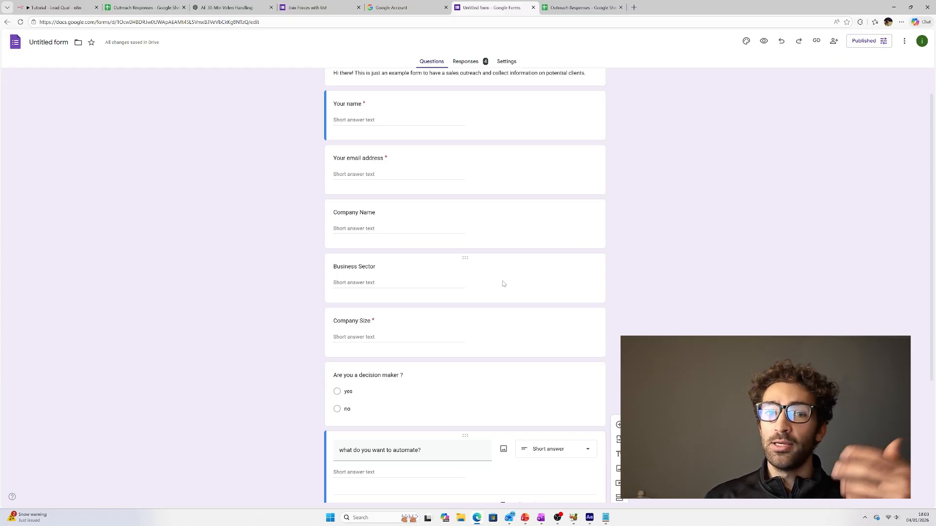
scroll(288, 127, "up", 1)
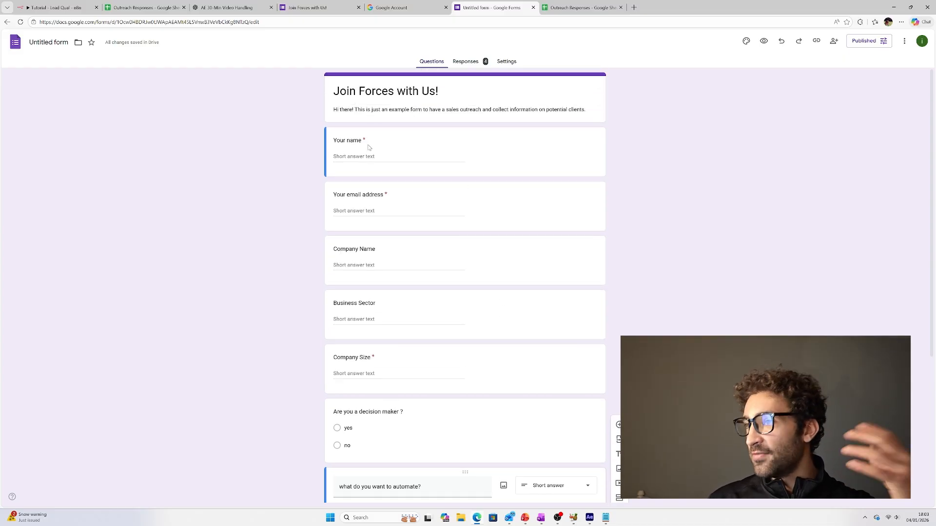
scroll(406, 339, "down", 2)
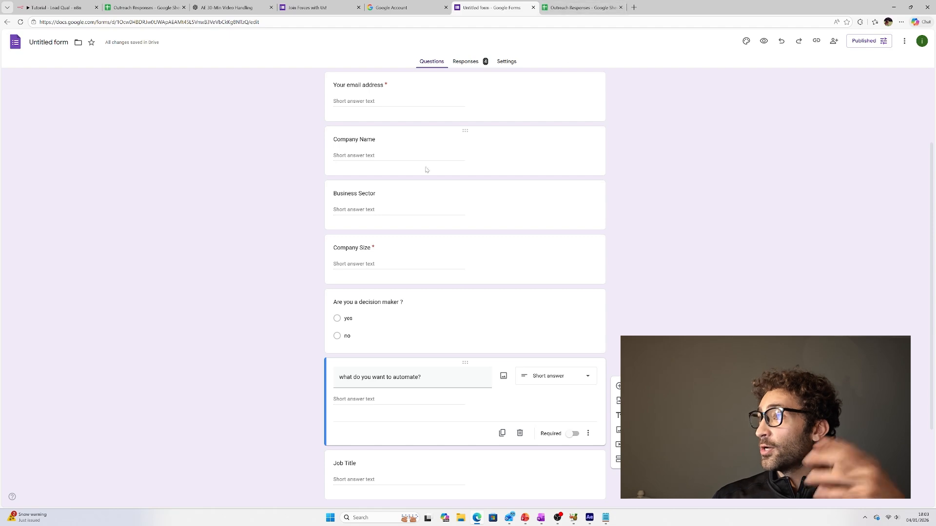
left_click(577, 8)
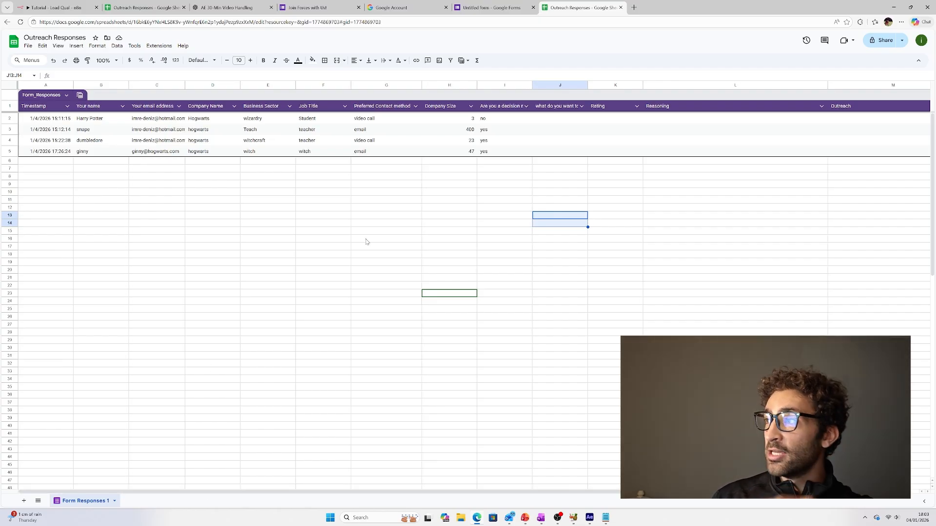
left_click_drag(395, 491, 271, 468)
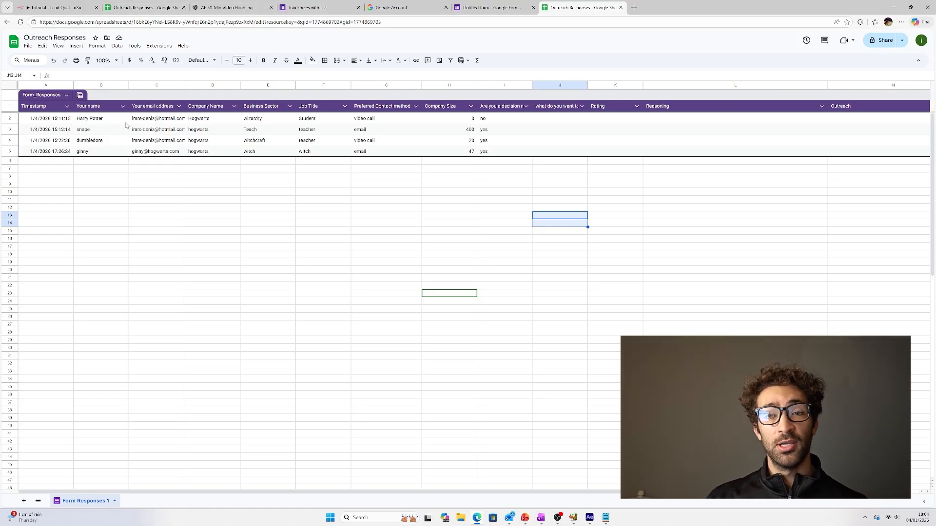
- Return to n8n and add a Google Sheets "Get row(s) in sheet" node after the trigger
left_click(53, 7)
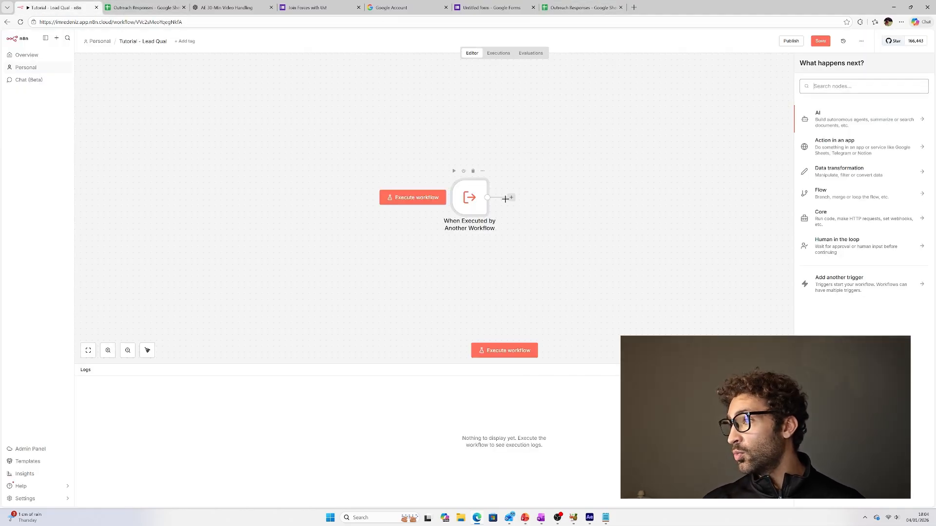
left_click(507, 199)
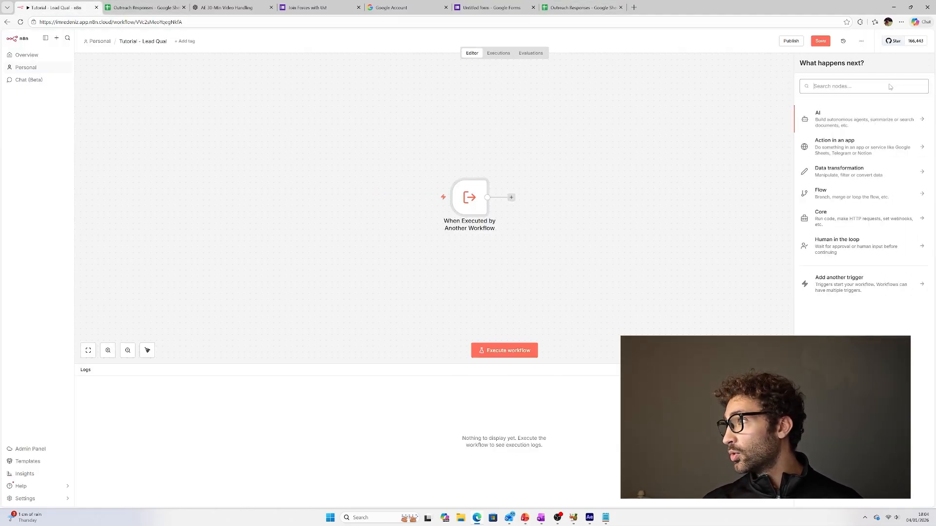
type("gogol")
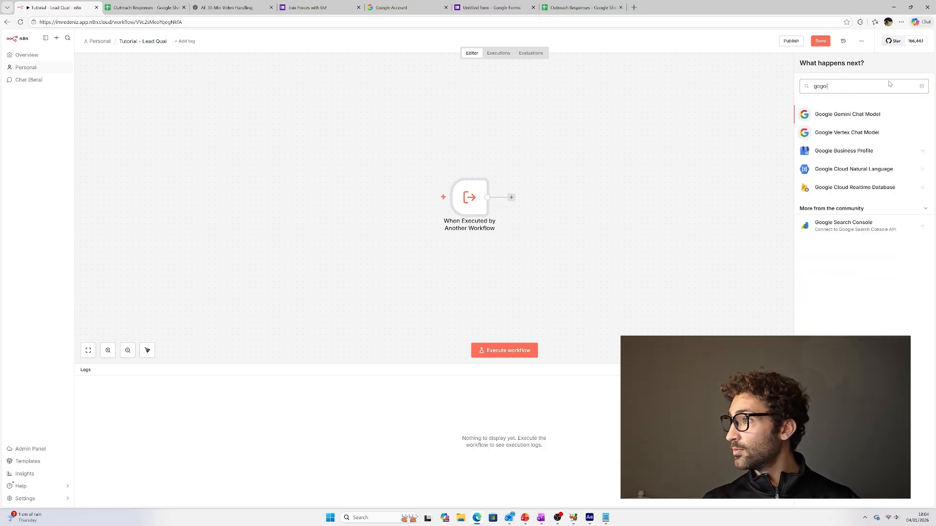
key("BackSpace")
key("BackSpace")
type("sheets")
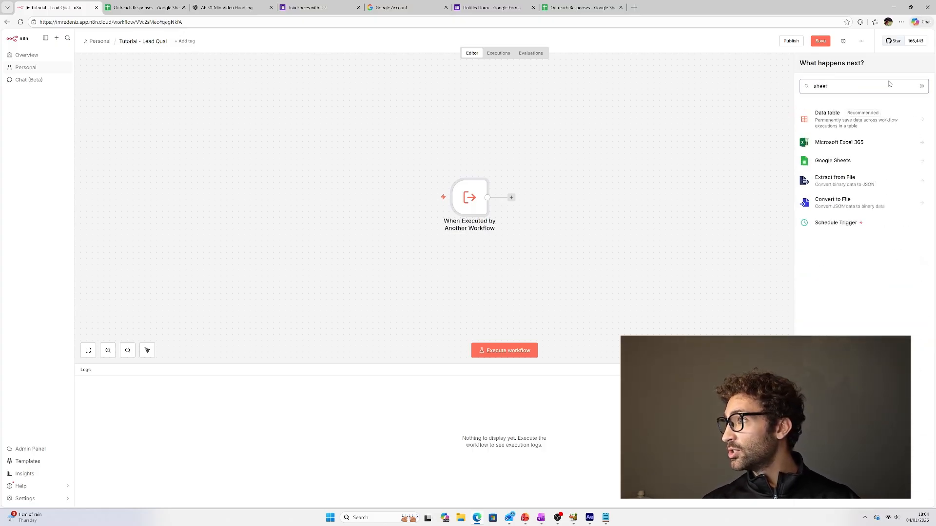
left_click(869, 114)
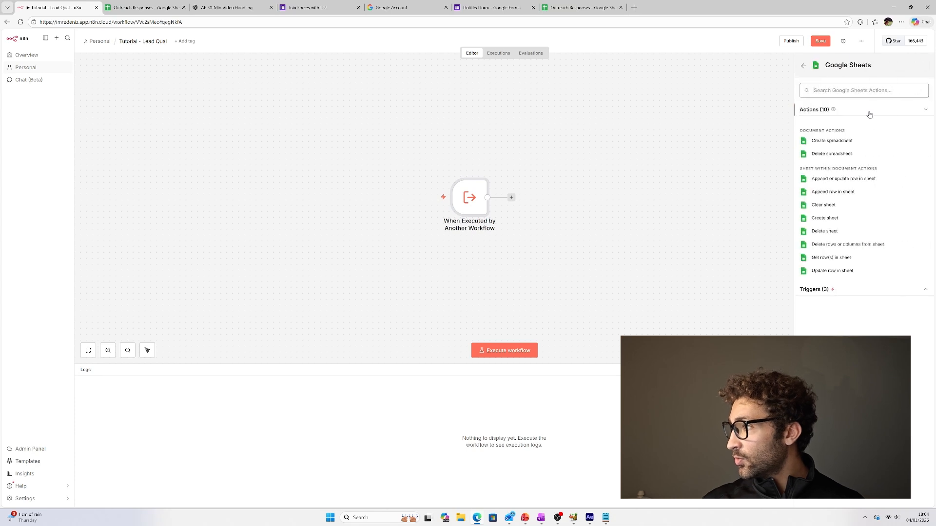
left_click(842, 258)
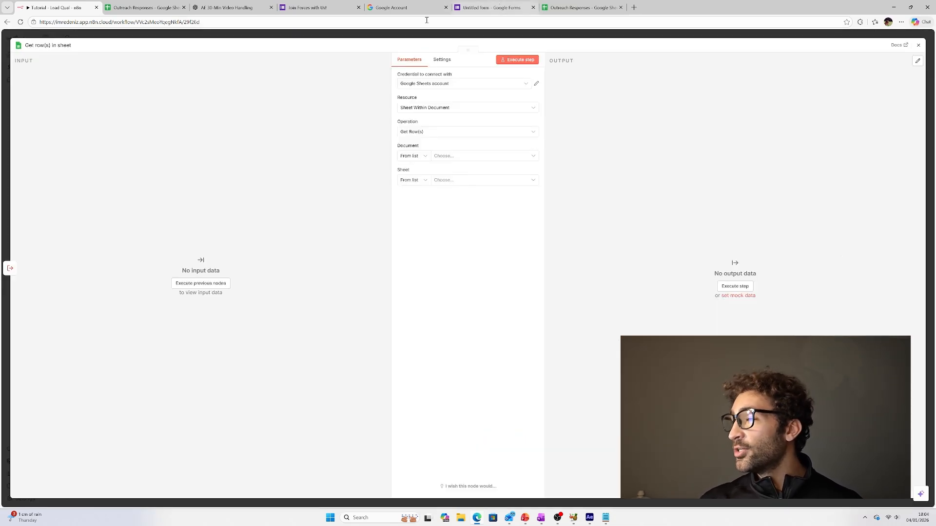
left_click(436, 84)
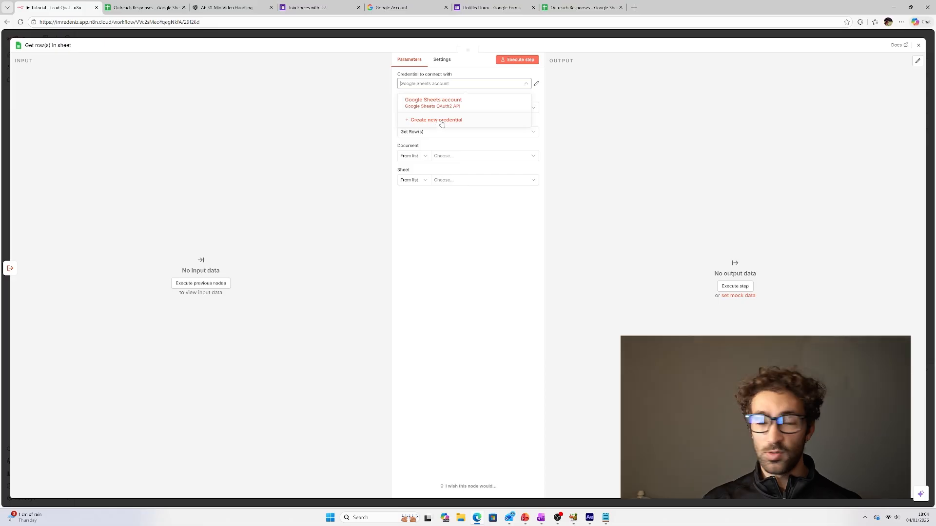
left_click(446, 124)
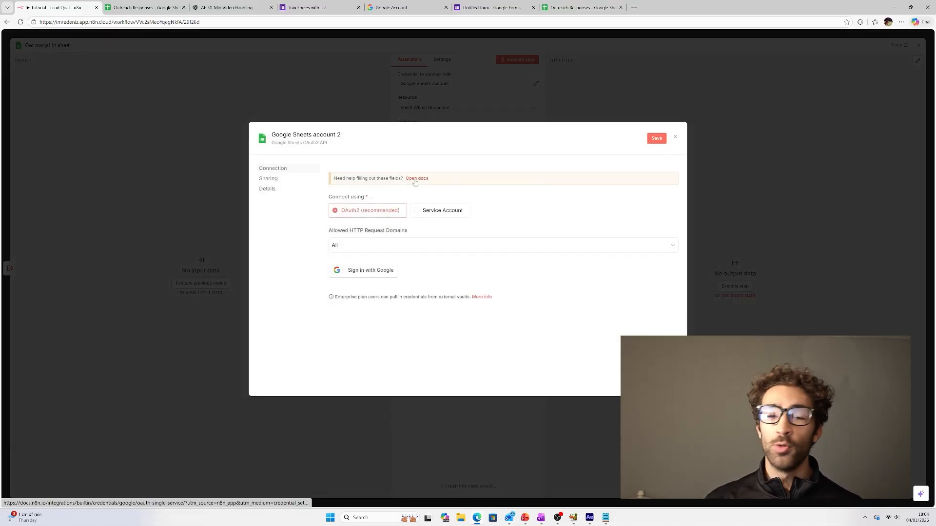
left_click(431, 92)
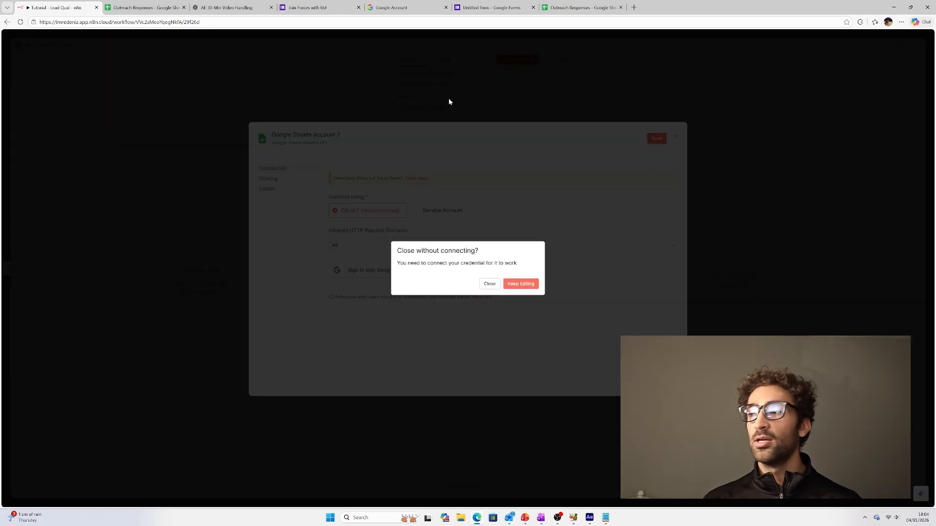
left_click(487, 285)
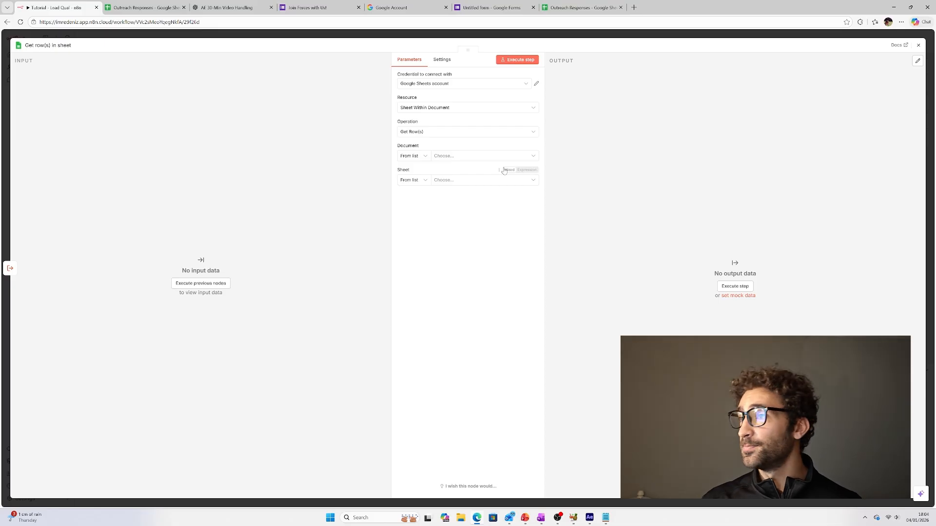
left_click(431, 108)
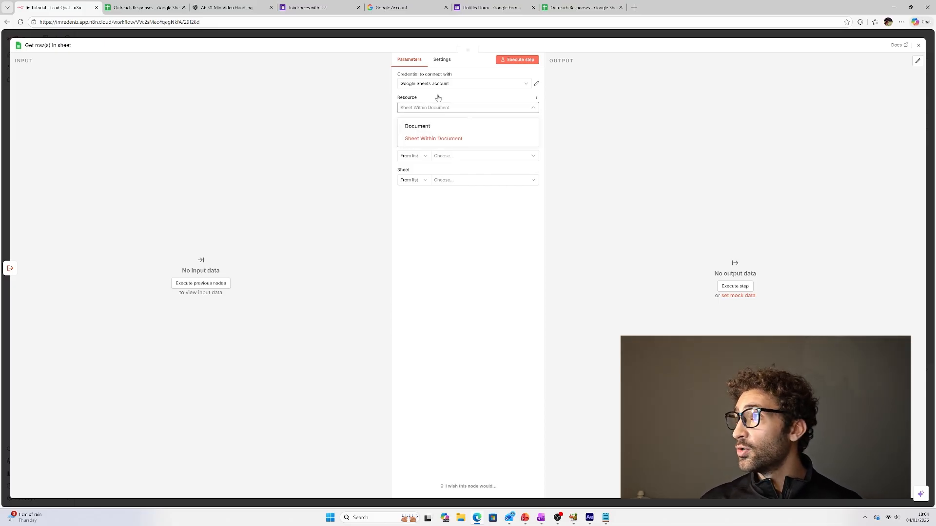
left_click(429, 254)
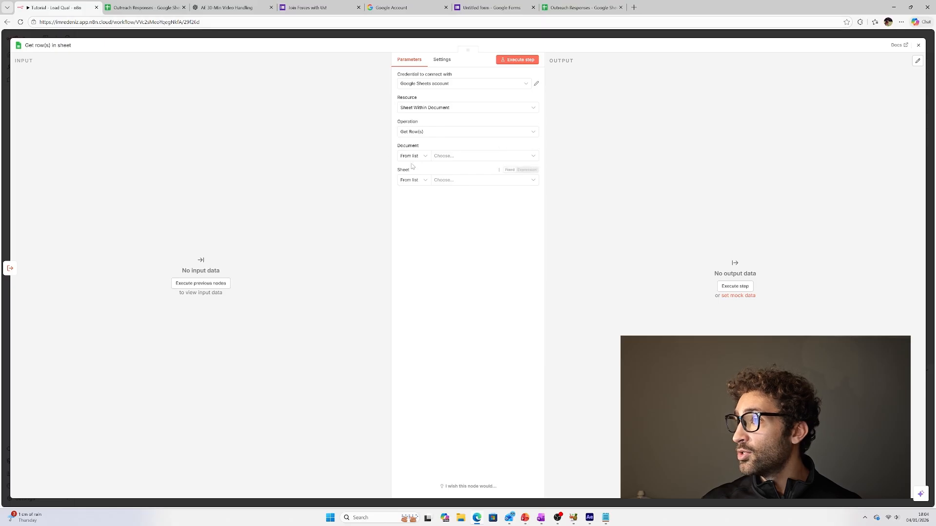
- Set the node to read from the "Outreach Responses" document and its "Form Responses 1" sheet
left_click(438, 157)
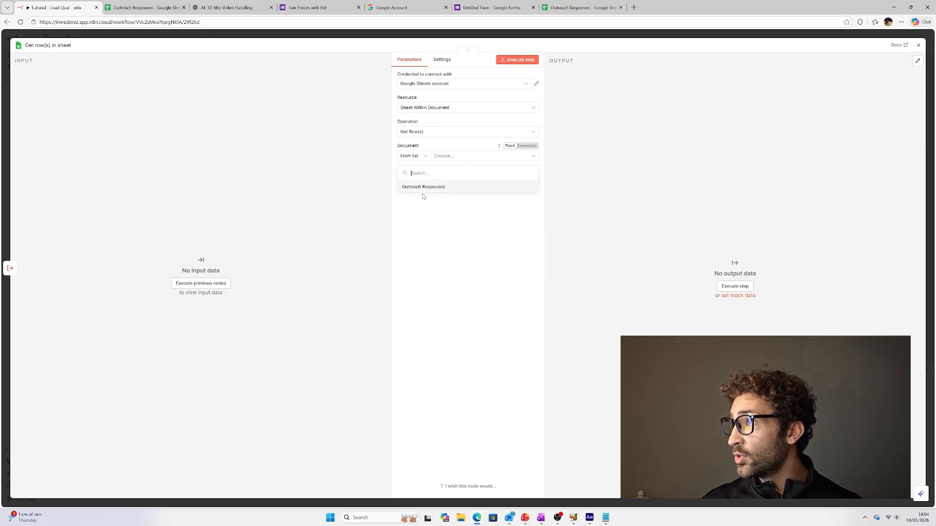
left_click(423, 188)
left_click(580, 7)
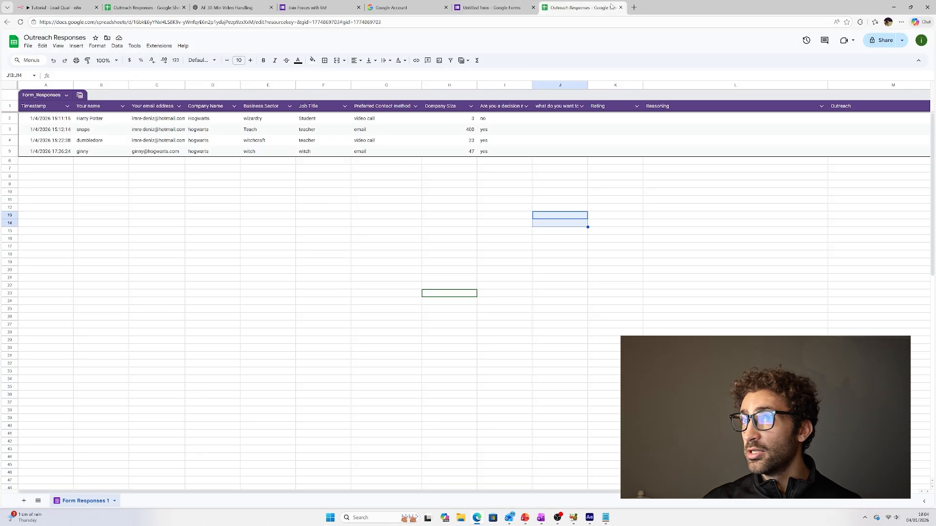
left_click(78, 8)
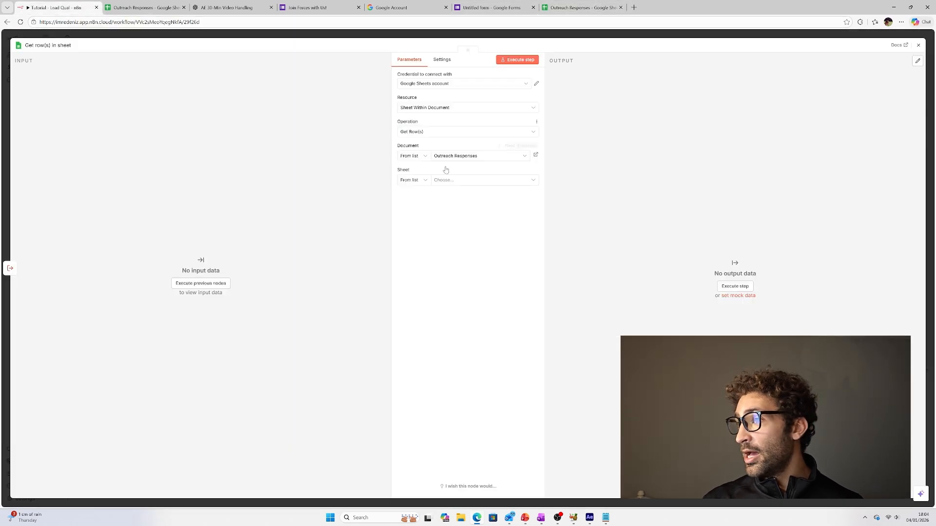
left_click(453, 181)
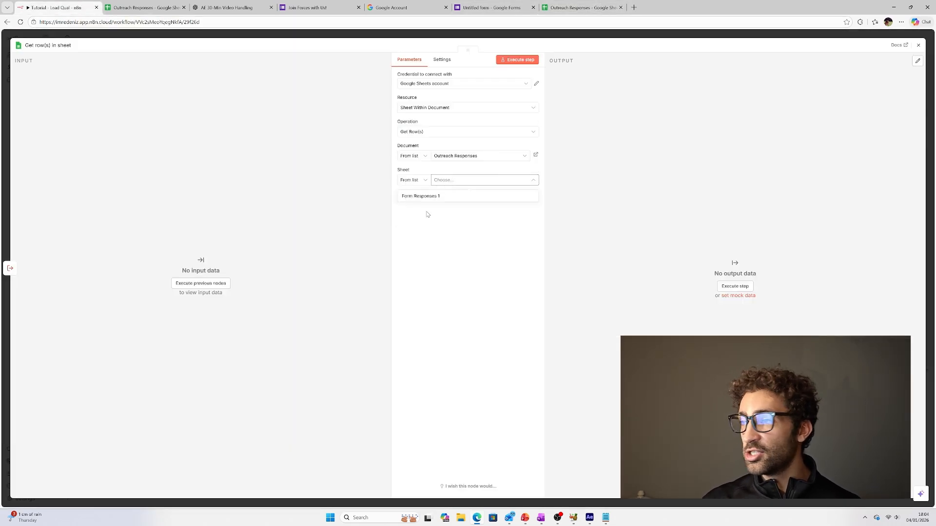
left_click(431, 196)
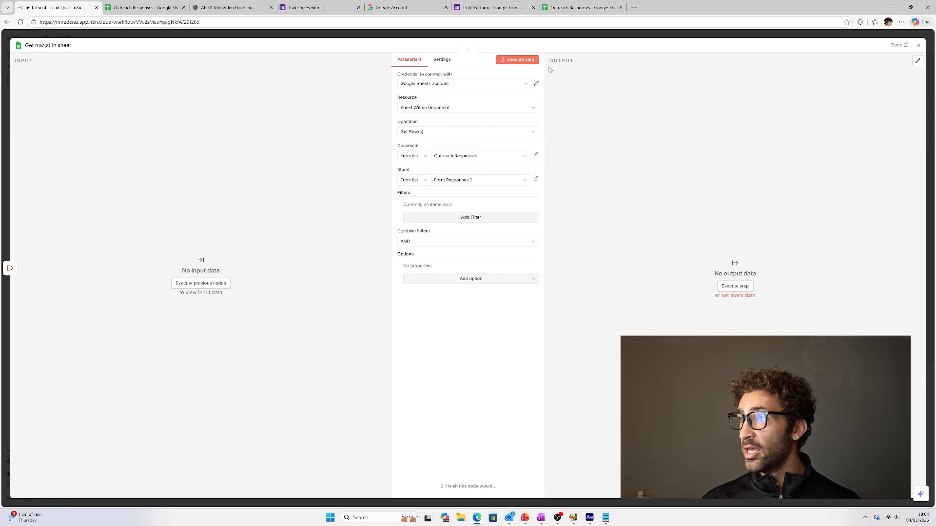
- Execute the Get row(s) step, examine all columns of its output table and return to the canvas
left_click(522, 61)
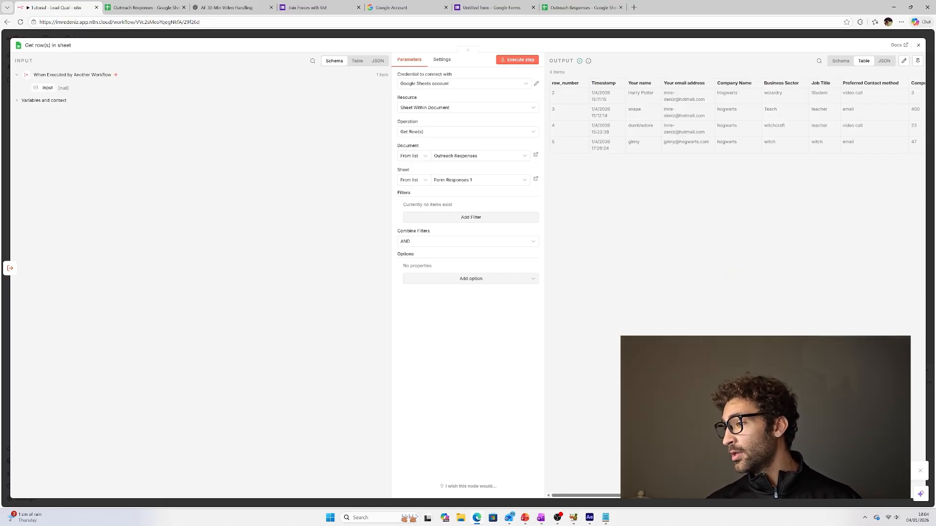
scroll(731, 117, "right", 10)
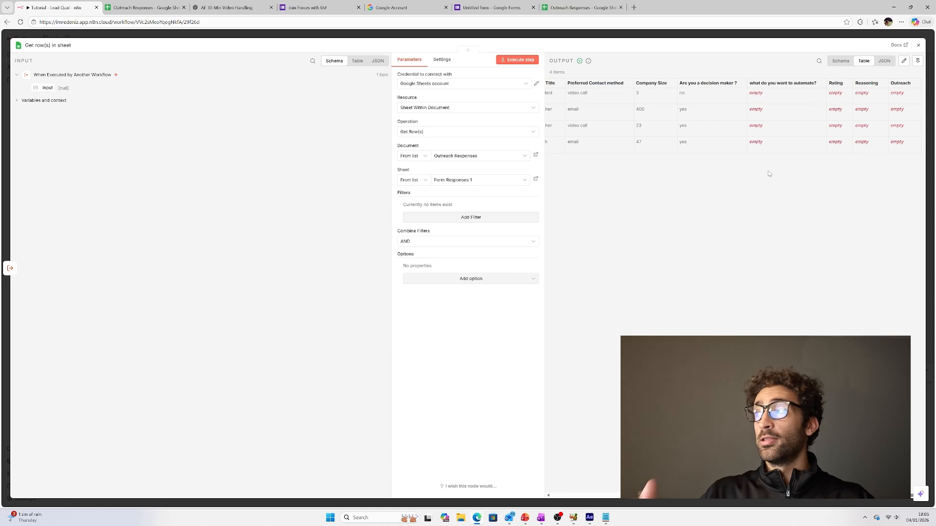
left_click(632, 34)
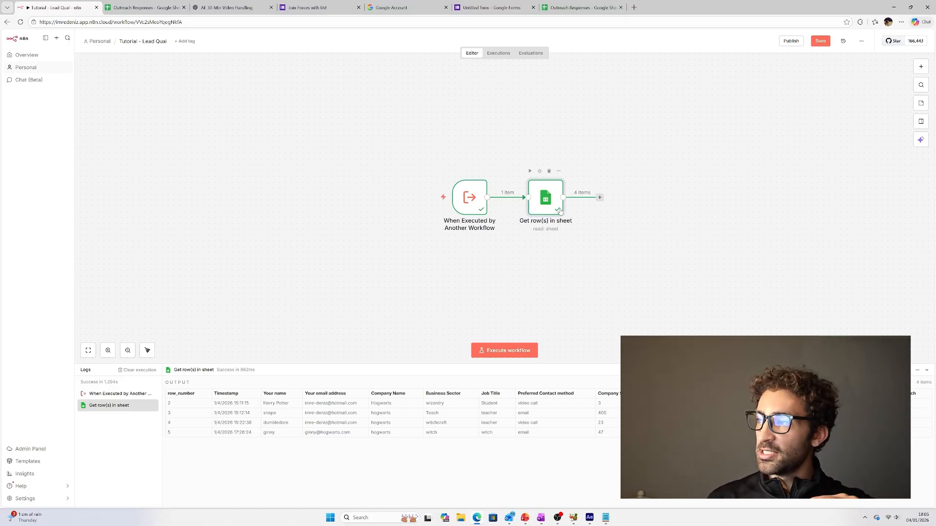
- Add an AI Agent node after the Get row(s) in sheet node
left_click(599, 197)
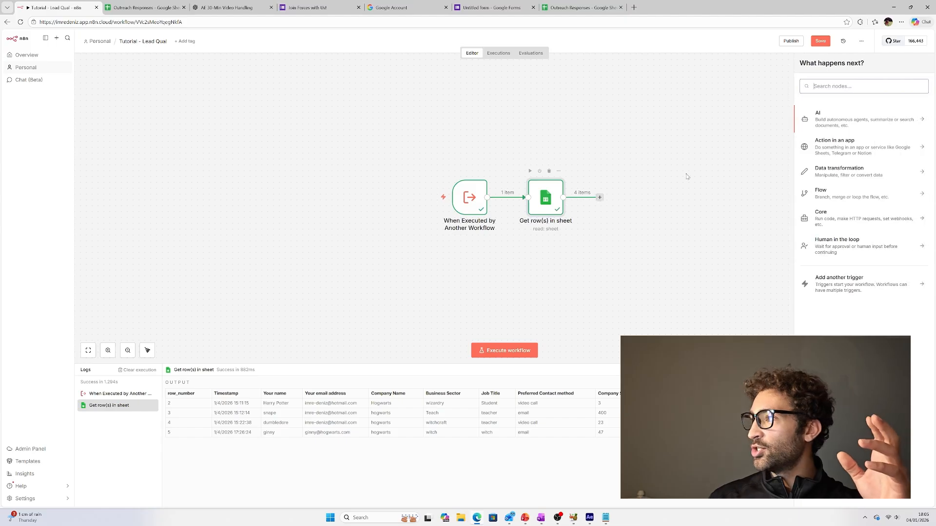
left_click(821, 123)
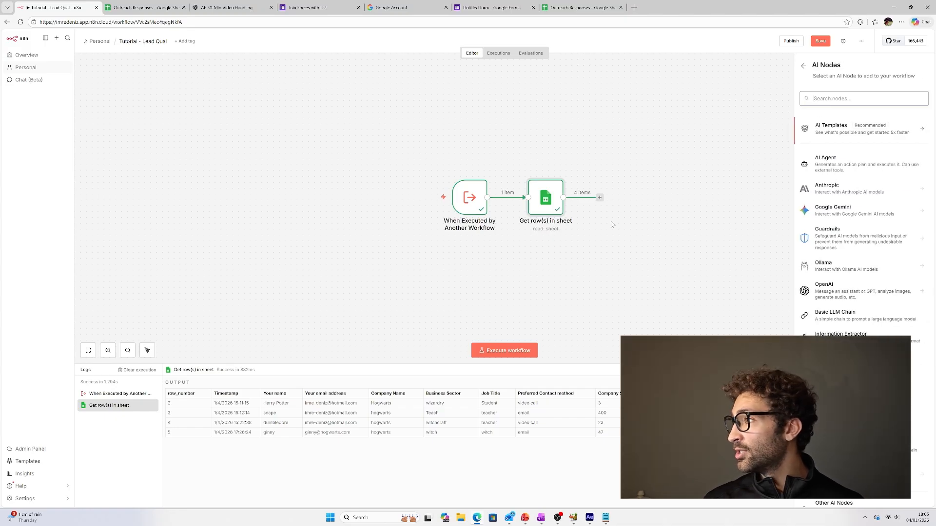
left_click(849, 165)
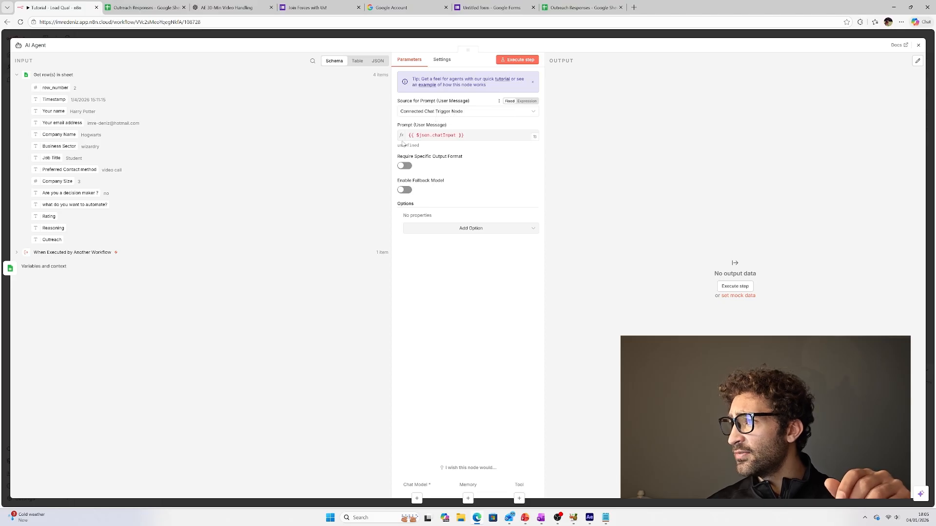
- Require a specific output format for the AI Agent and set its user prompt source to "Define below"
left_click(405, 166)
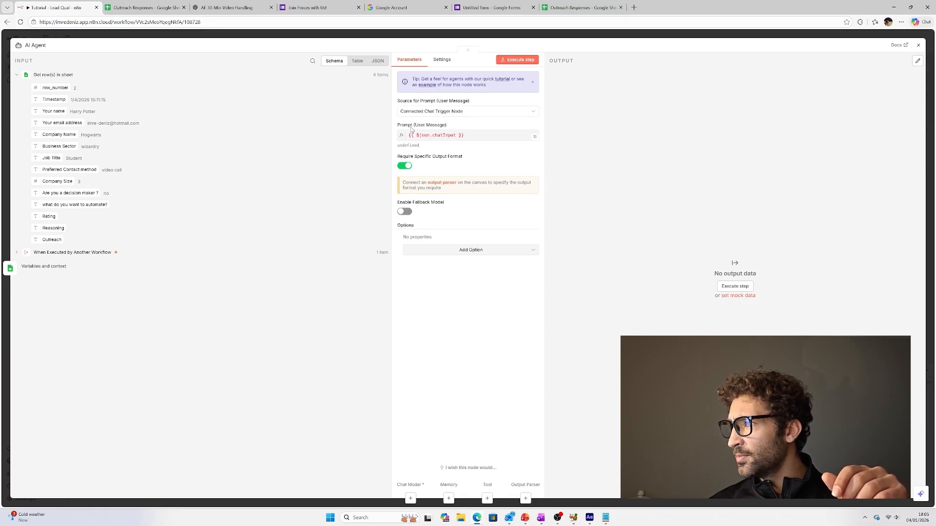
left_click(449, 112)
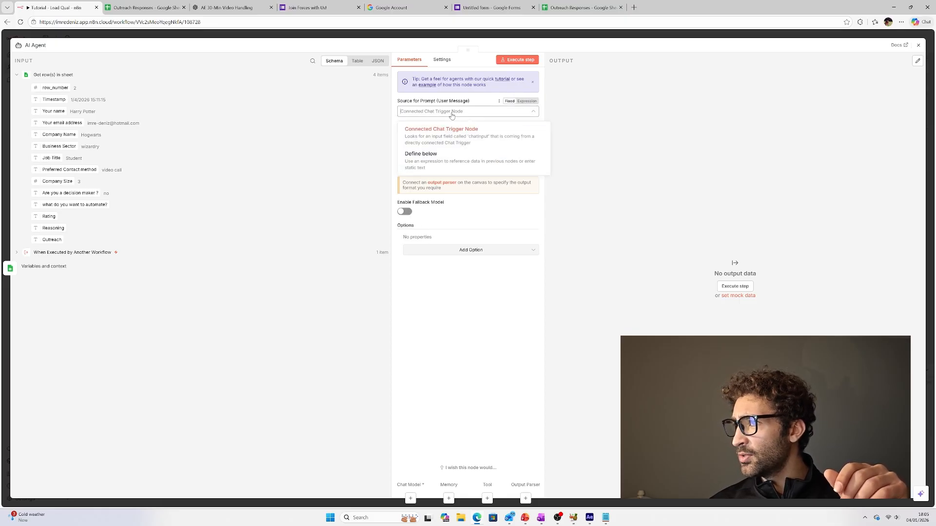
left_click(440, 159)
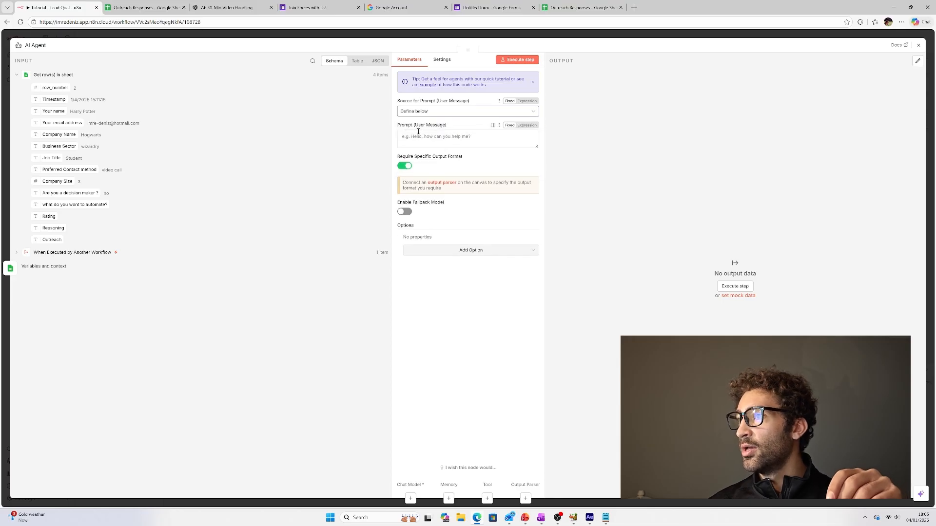
- Begin the agent's user prompt with the line "This is the information from the database:"
left_click(453, 140)
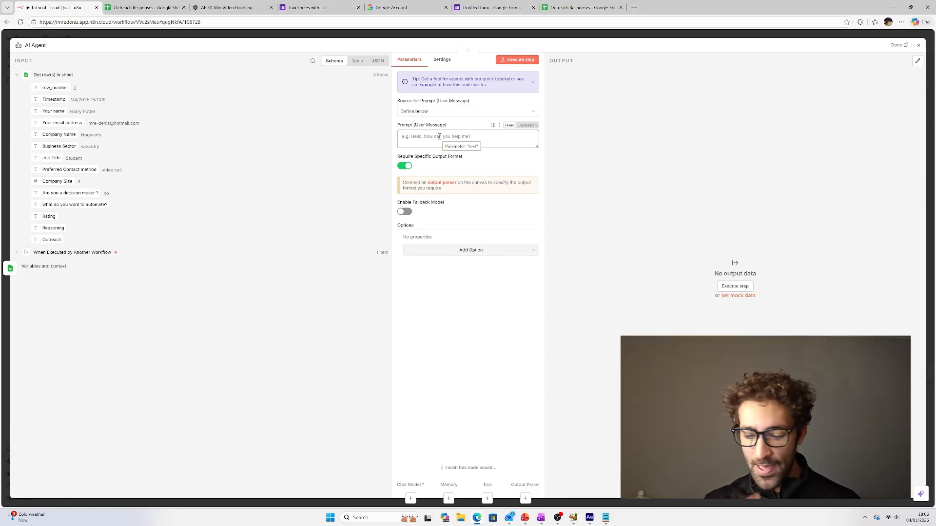
type("N")
key("BackSpace")
key("BackSpace")
key("BackSpace")
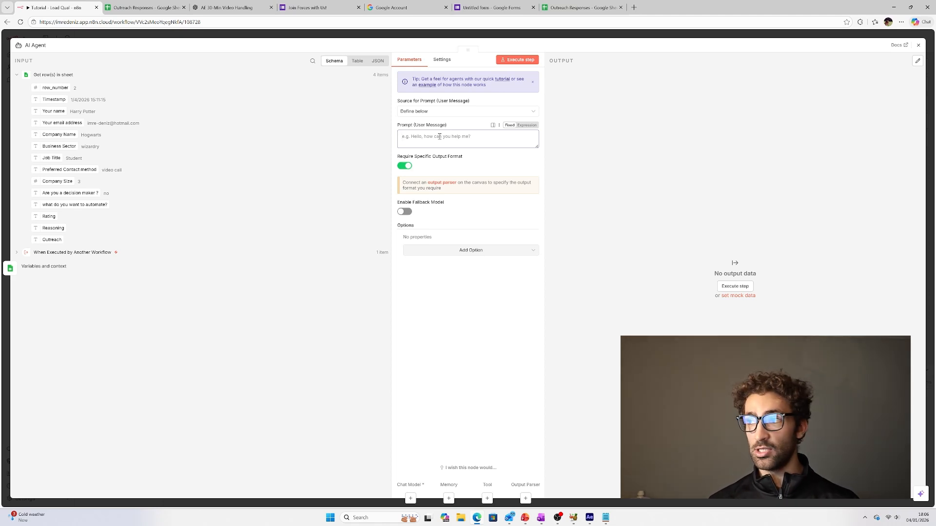
type("This is the information fromt he dat")
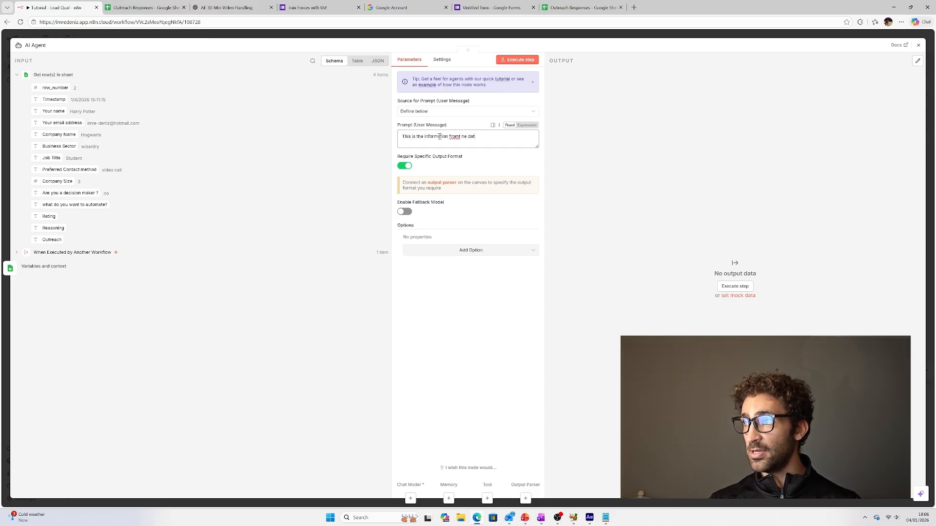
key("BackSpace")
key("BackSpace")
key("BackSpace")
key("BackSpace")
key("BackSpace")
key("BackSpace")
key("BackSpace")
type("the databas")
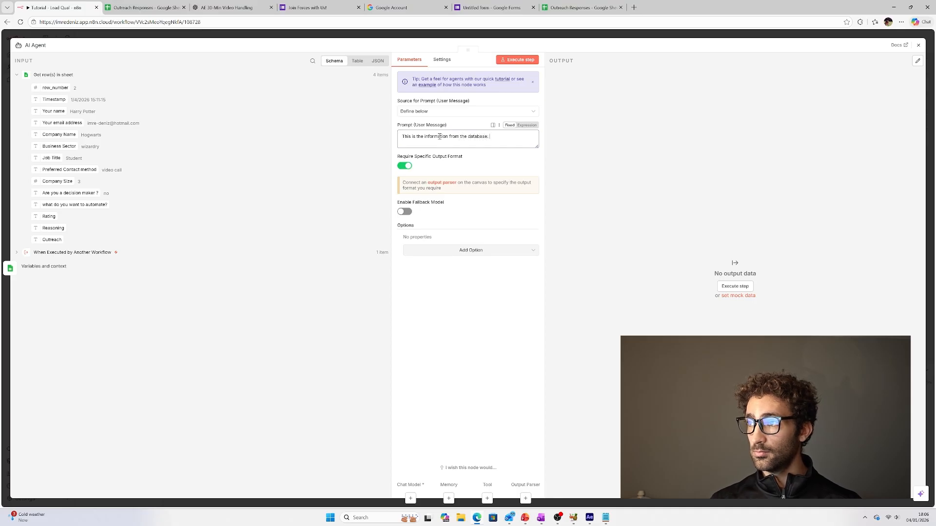
type("e:")
key("Return")
type("Name:")
key("Return")
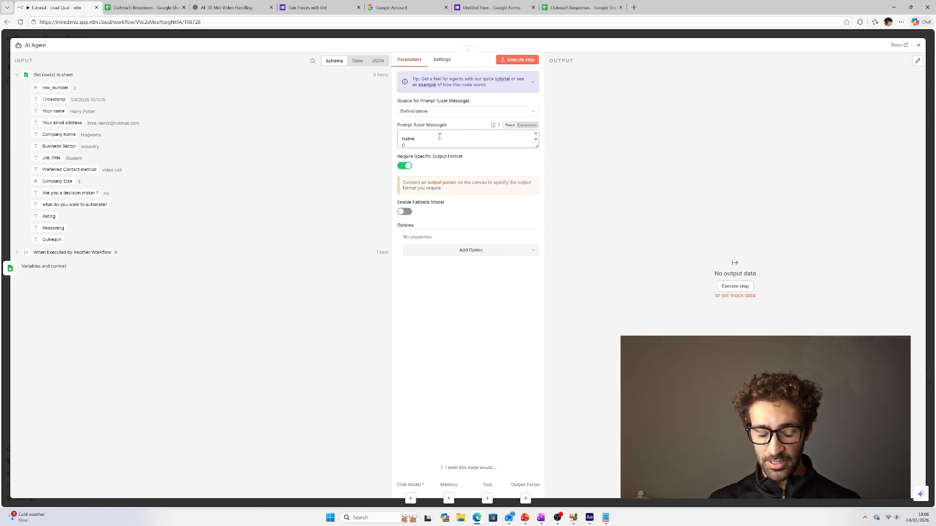
key("BackSpace")
key("BackSpace")
key("BackSpace")
key("BackSpace")
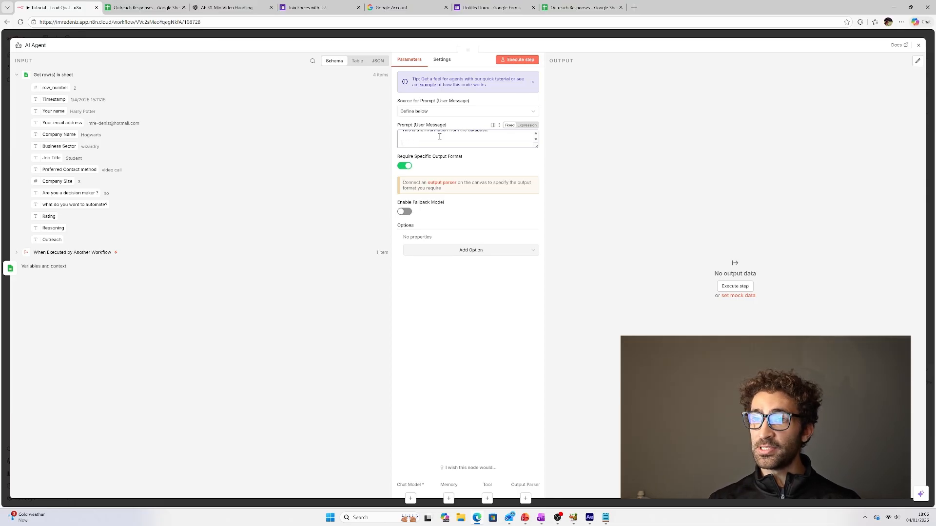
- Add the labels "Company size:" and "Decision maker:" on separate lines of the user prompt
type("mpany size:")
key("Return")
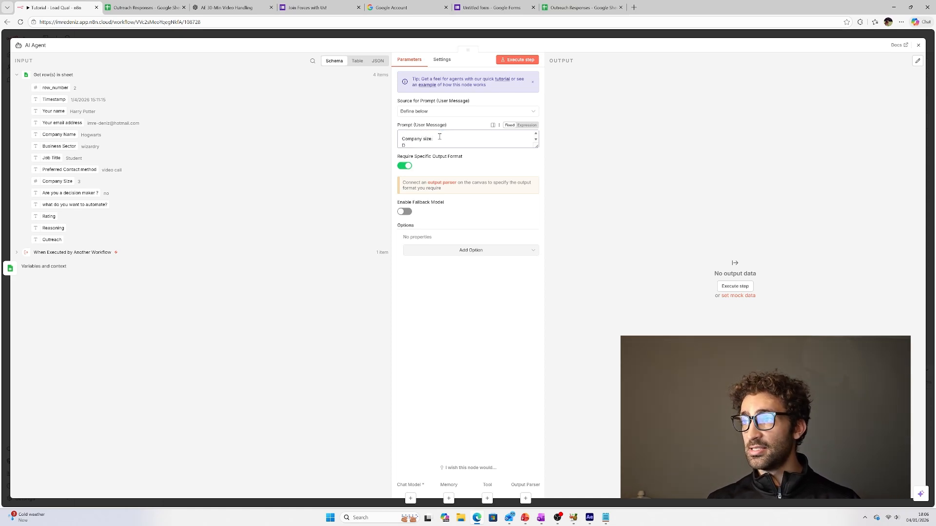
type("Decision")
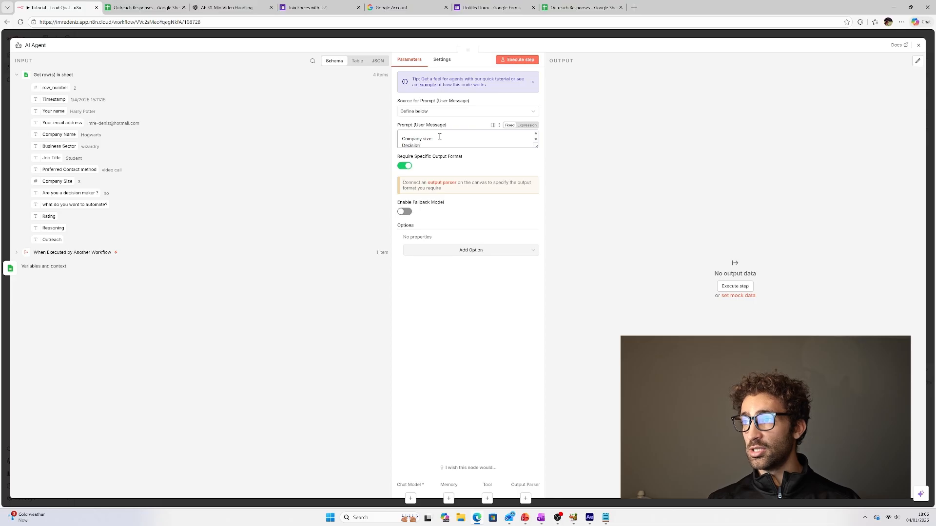
type(" maker:")
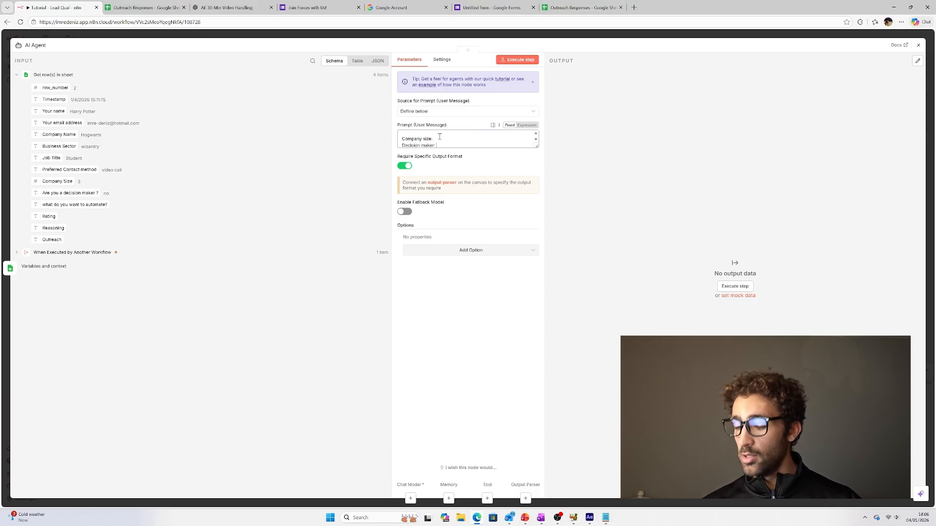
key("Return")
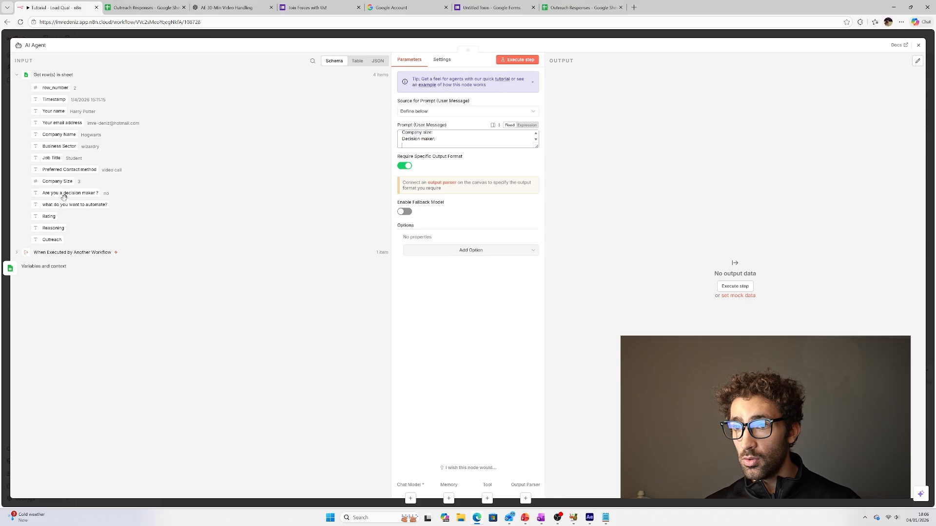
- Insert the sheet's "Company Size" and "Are you a decision maker ?" fields after their matching labels in the user prompt
left_click_drag(49, 181, 457, 148)
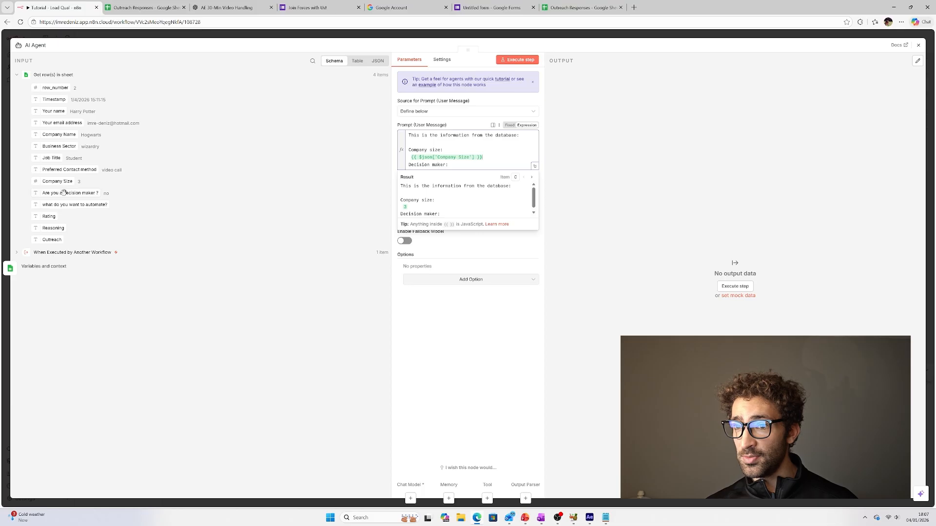
left_click_drag(65, 194, 469, 166)
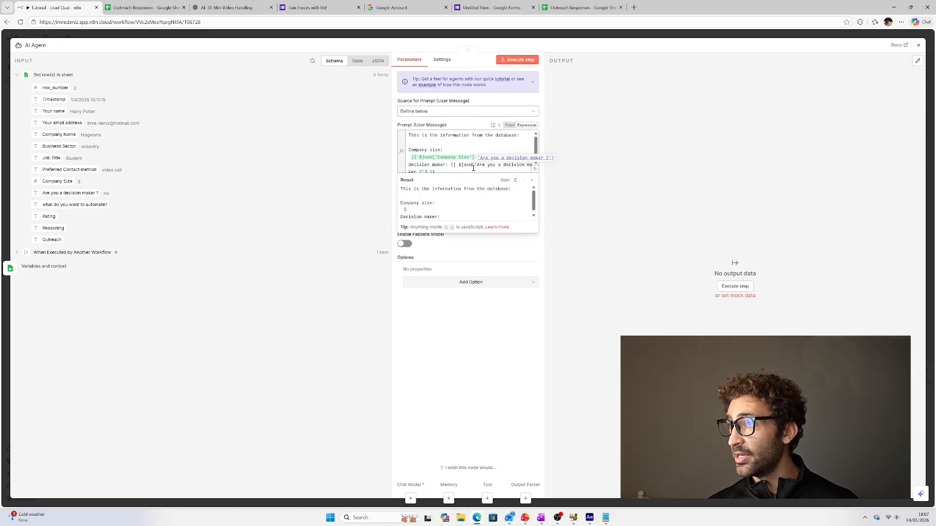
left_click(445, 141)
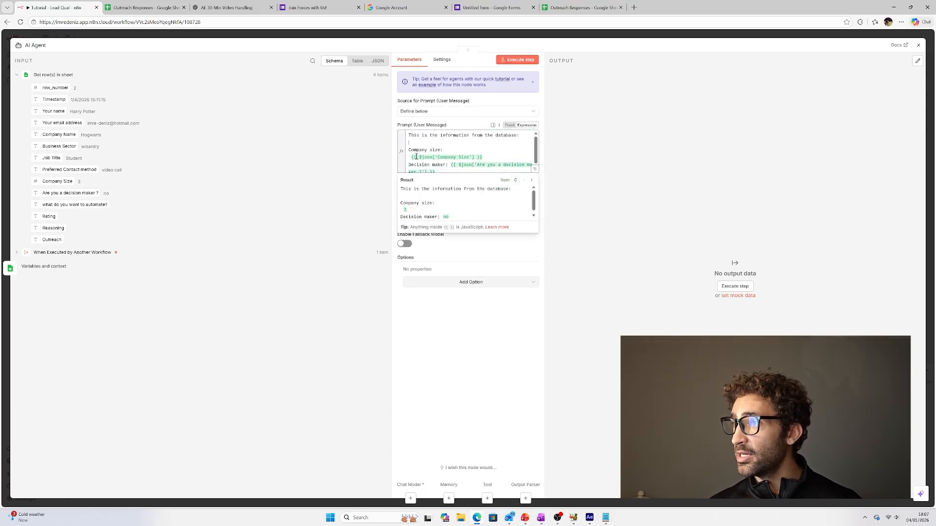
left_click(455, 124)
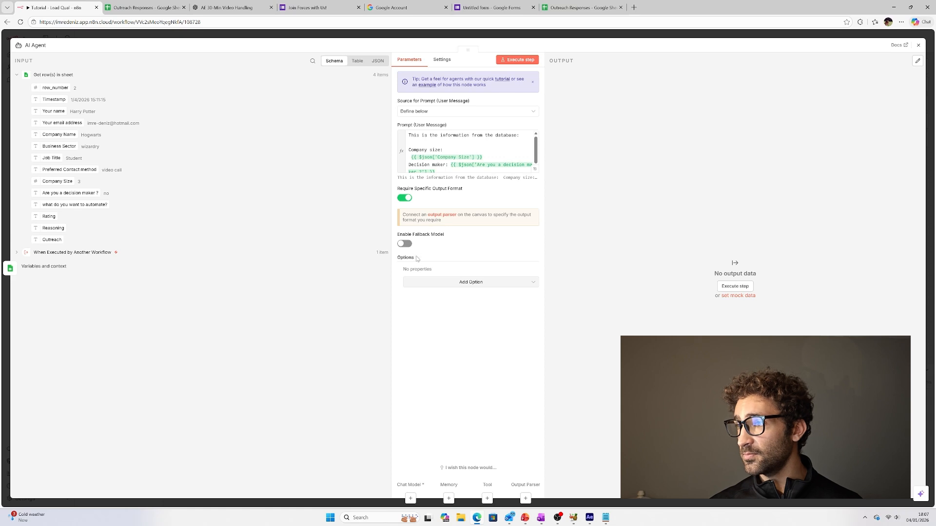
- Add a System Message option to the agent and replace its default text with the Qualification Prompt body copied from Notepad
left_click(433, 281)
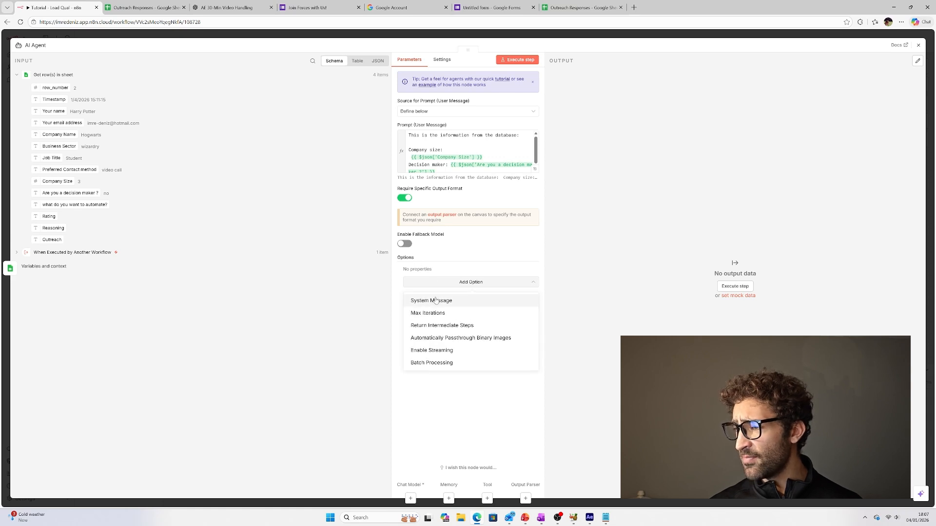
left_click(435, 300)
triple_click(466, 288)
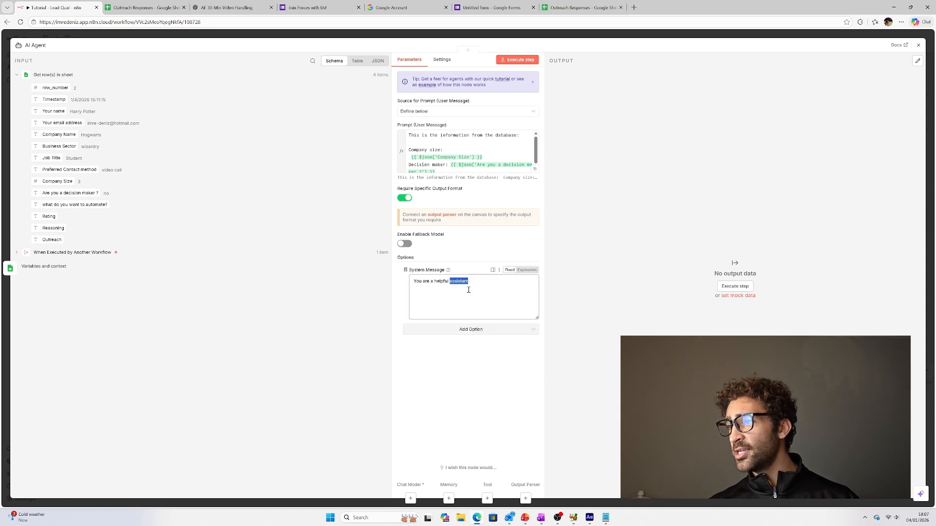
left_click(604, 520)
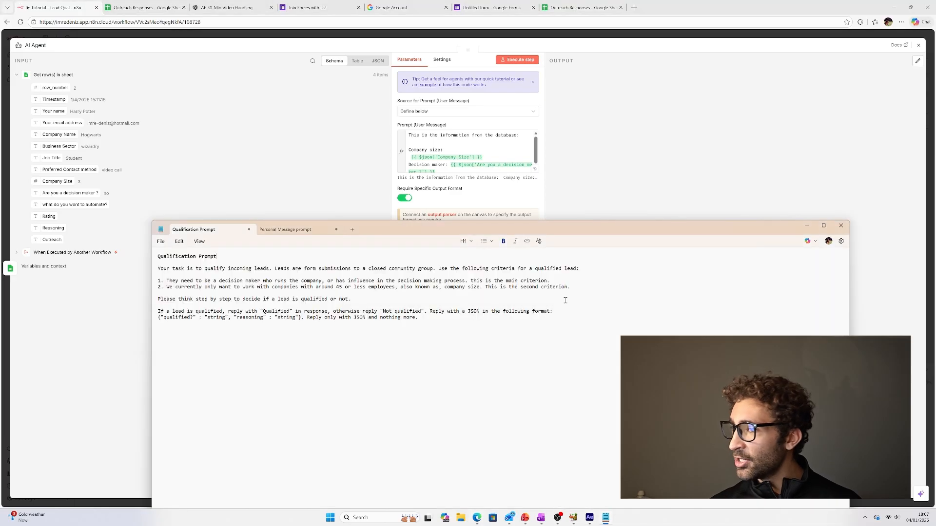
left_click_drag(427, 318, 139, 269)
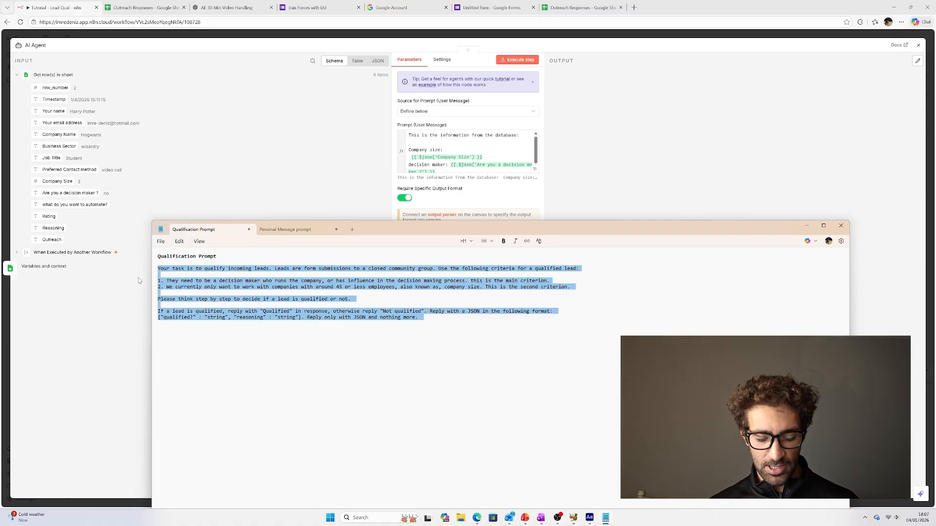
left_click(371, 200)
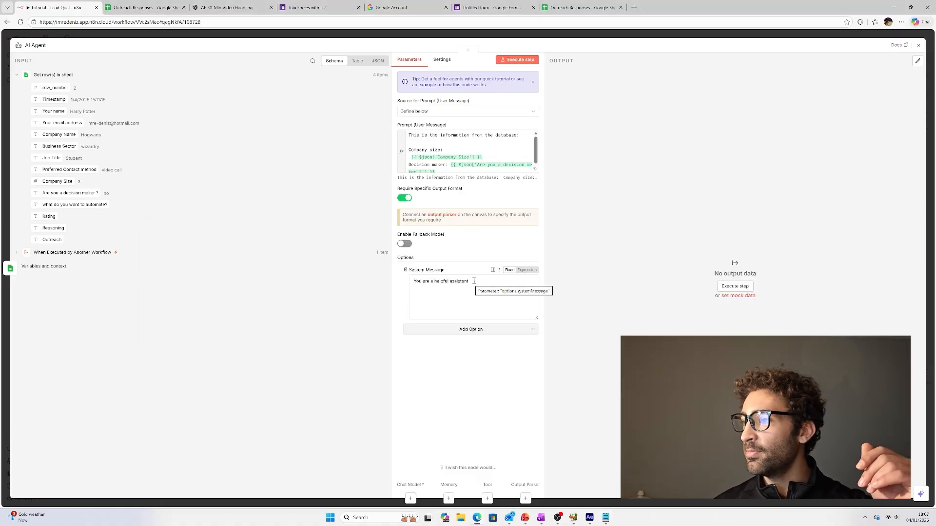
left_click_drag(472, 281, 407, 276)
key("ctrl+v")
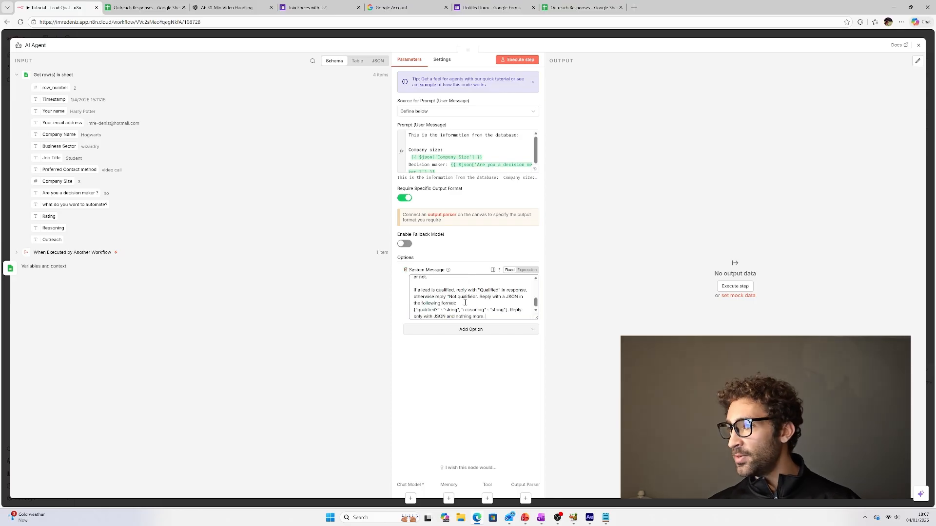
- Read through the system message's qualification criteria and its JSON reply format instructions
scroll(444, 293, "up", 5)
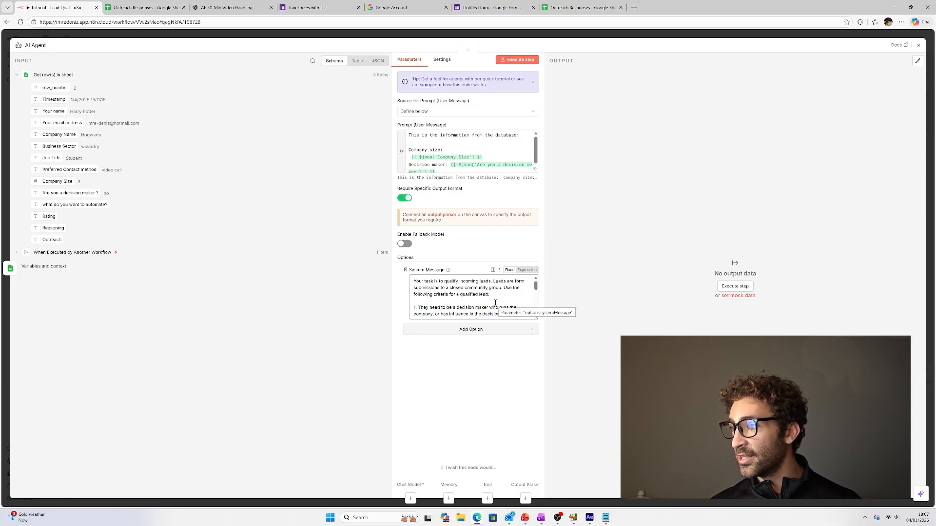
scroll(493, 295, "down", 2)
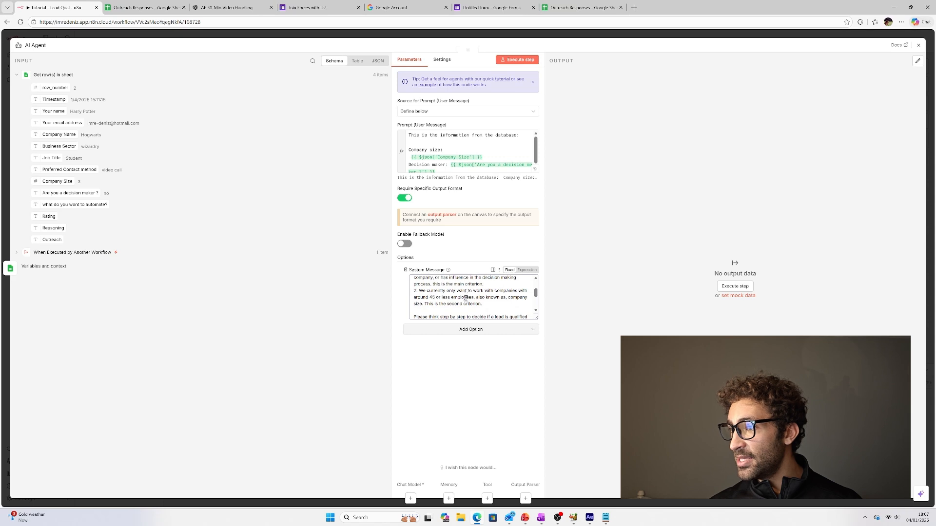
scroll(498, 303, "up", 2)
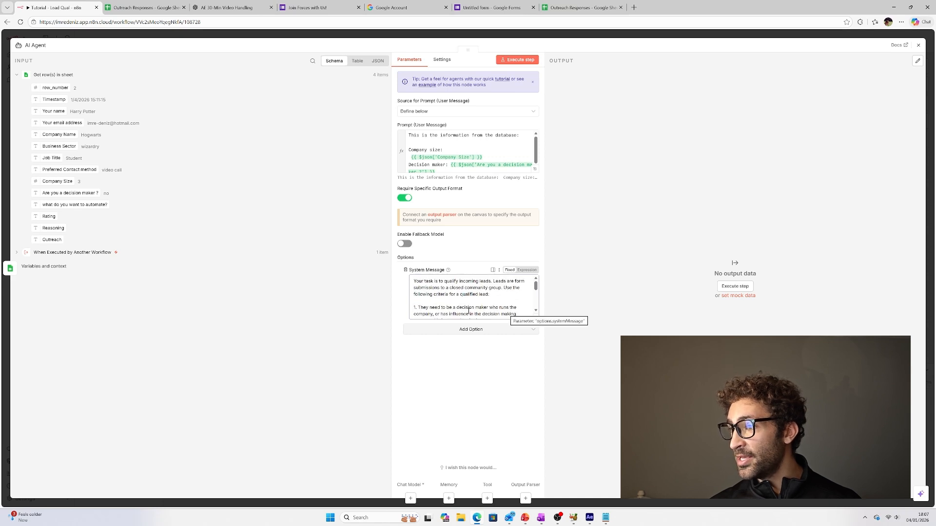
left_click(536, 311)
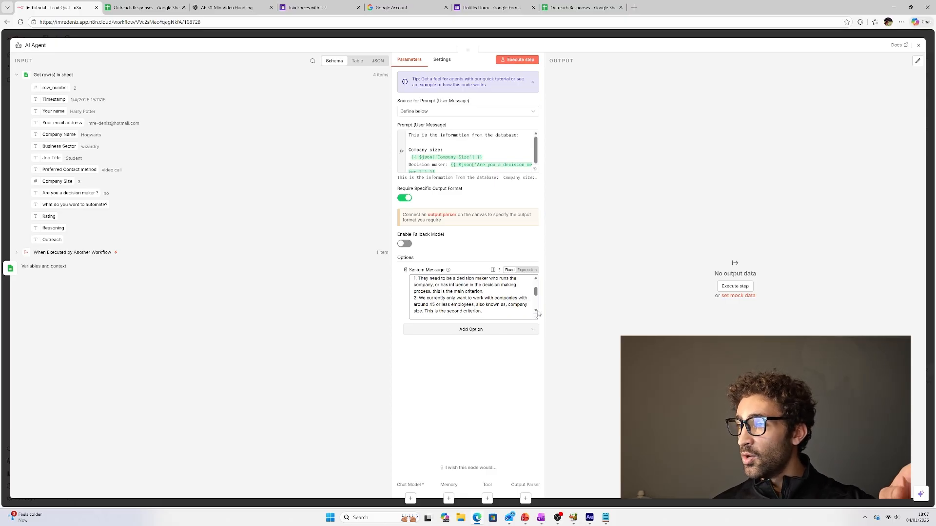
left_click(536, 312)
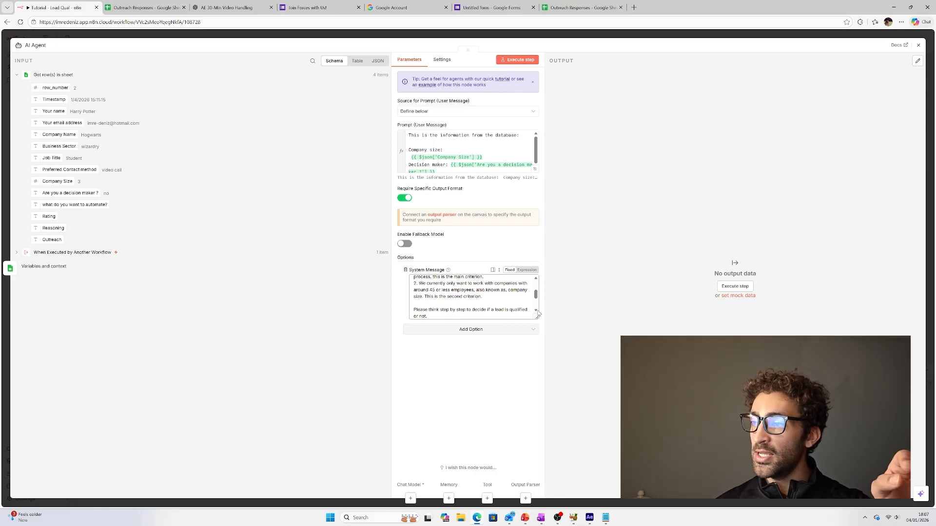
left_click(537, 311)
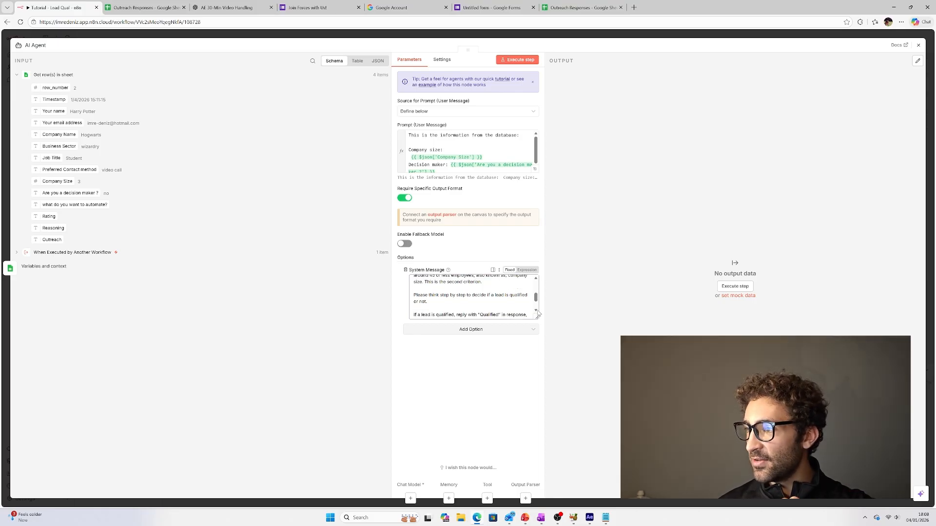
left_click(537, 311)
left_click(537, 312)
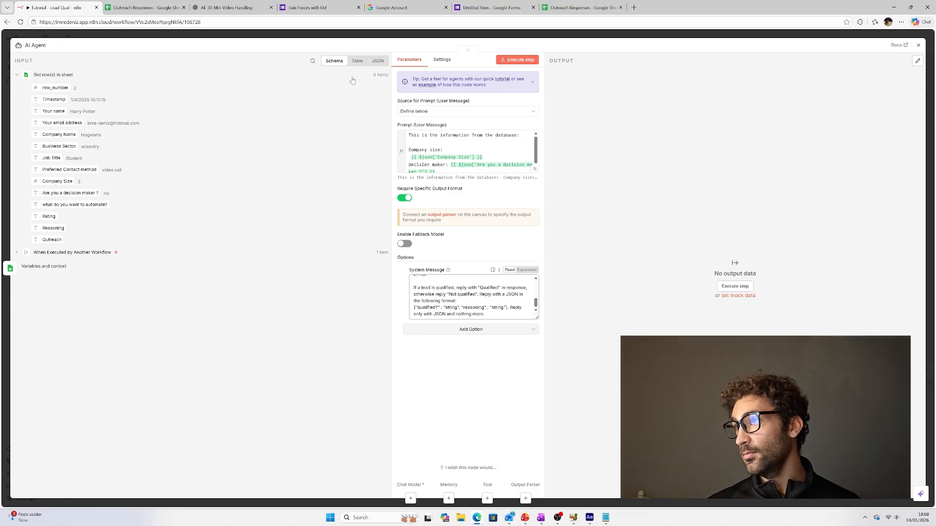
- Attach an OpenAI Chat Model to the AI Agent's chat model input and set its model to gpt-4o
left_click(455, 37)
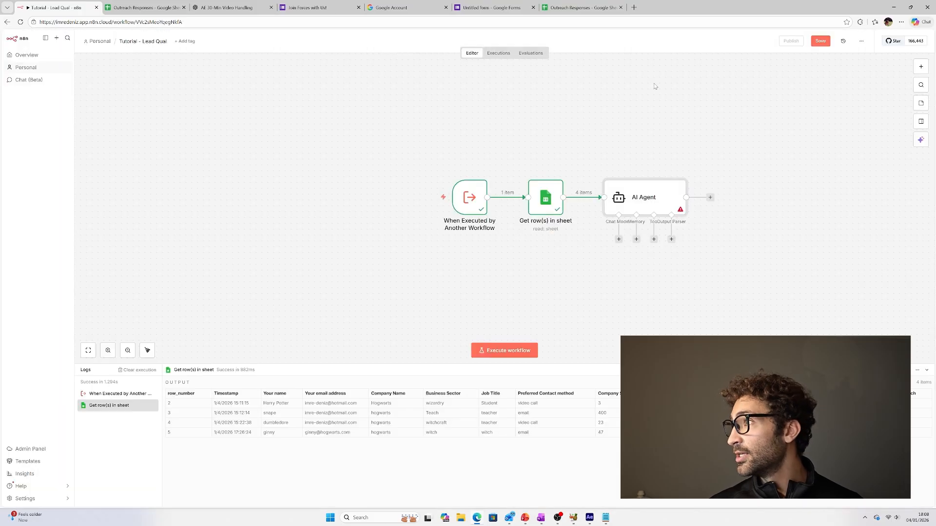
left_click(618, 239)
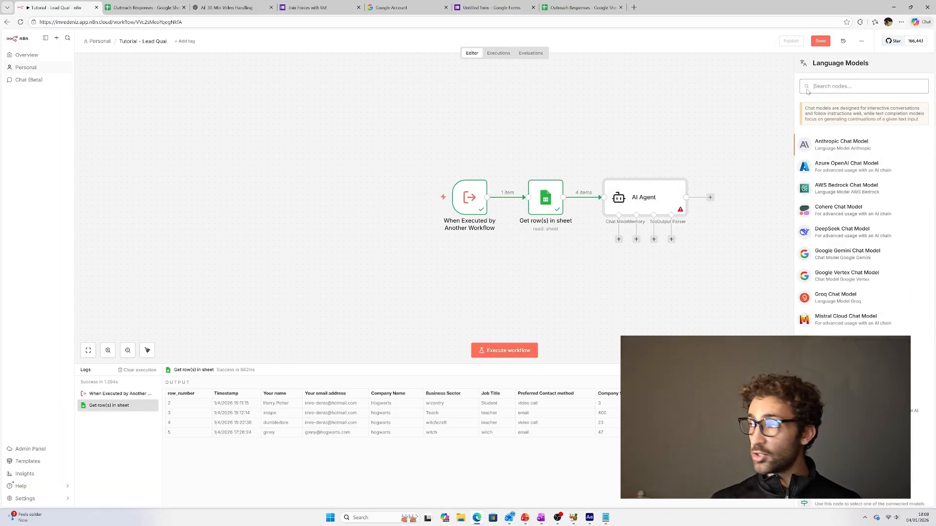
type("opena")
left_click(819, 117)
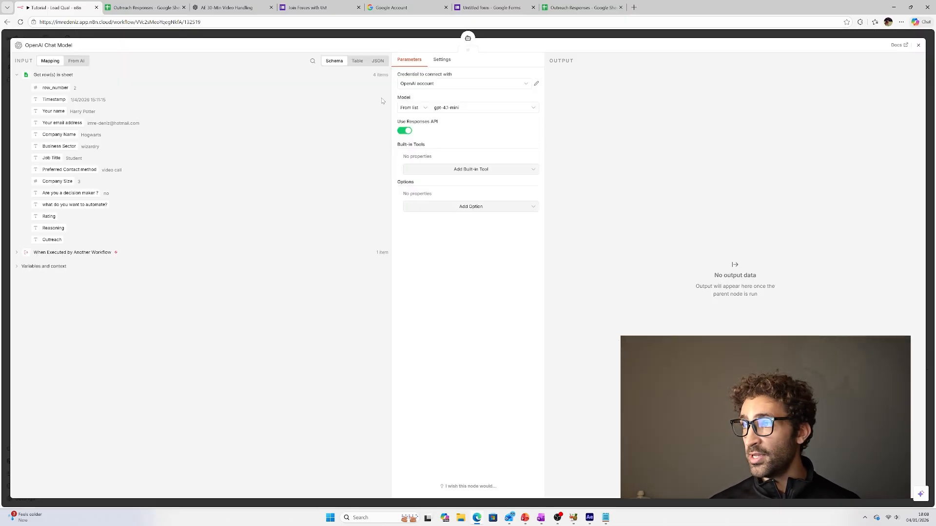
left_click(449, 107)
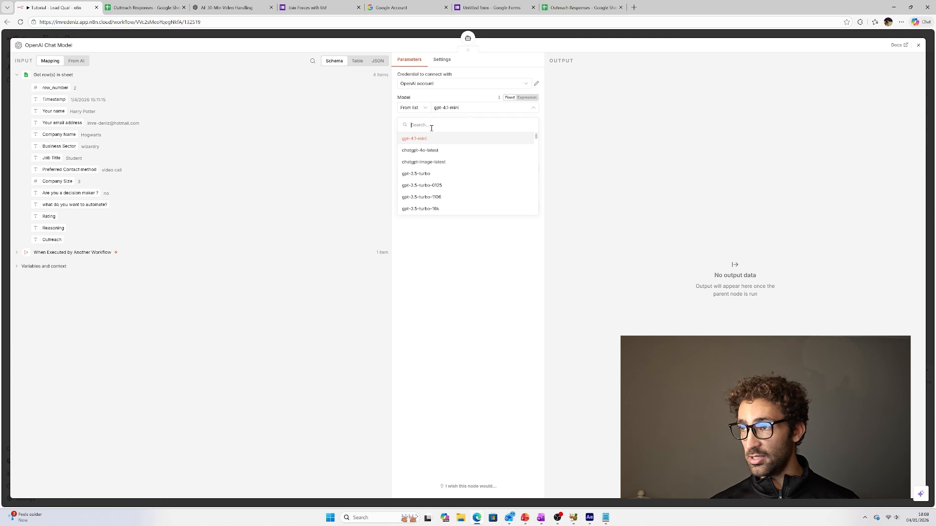
scroll(433, 174, "down", 5)
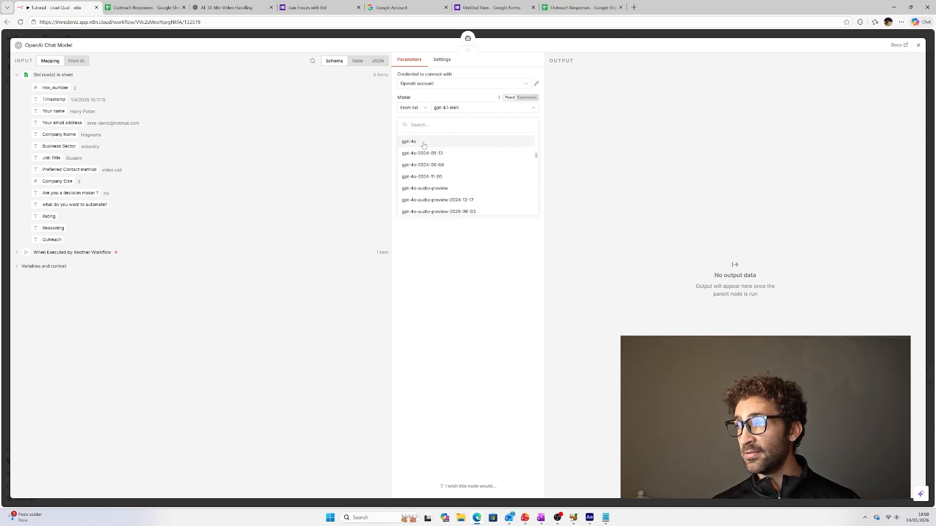
left_click(413, 141)
left_click(628, 37)
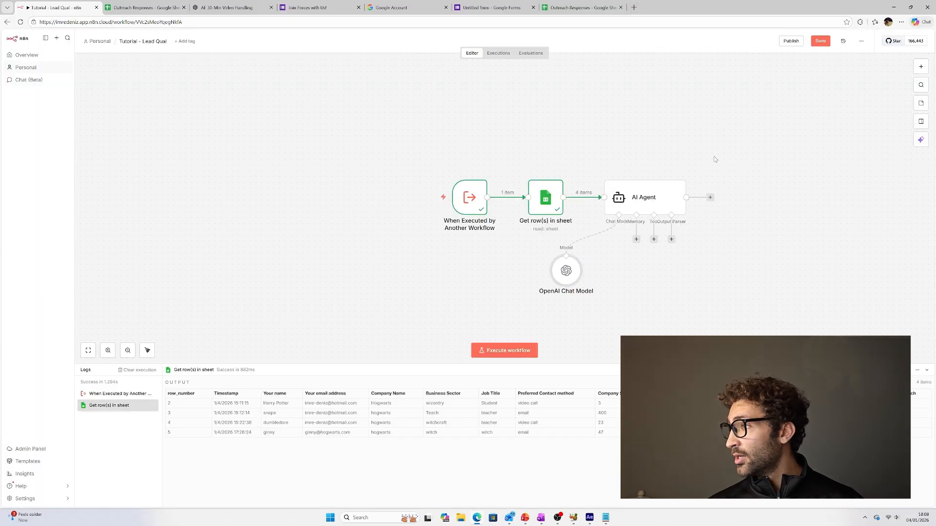
- Attach a Structured Output Parser to the AI Agent's output parser input
left_click(671, 239)
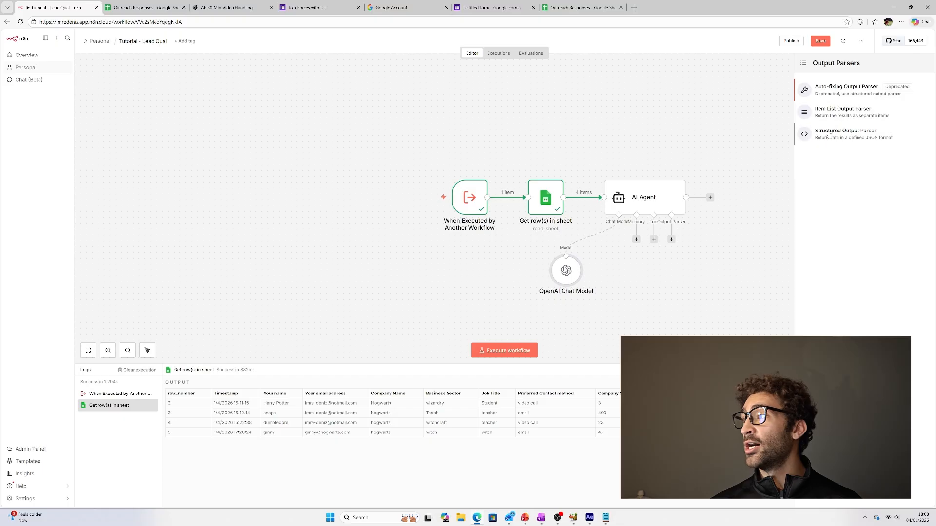
left_click(845, 131)
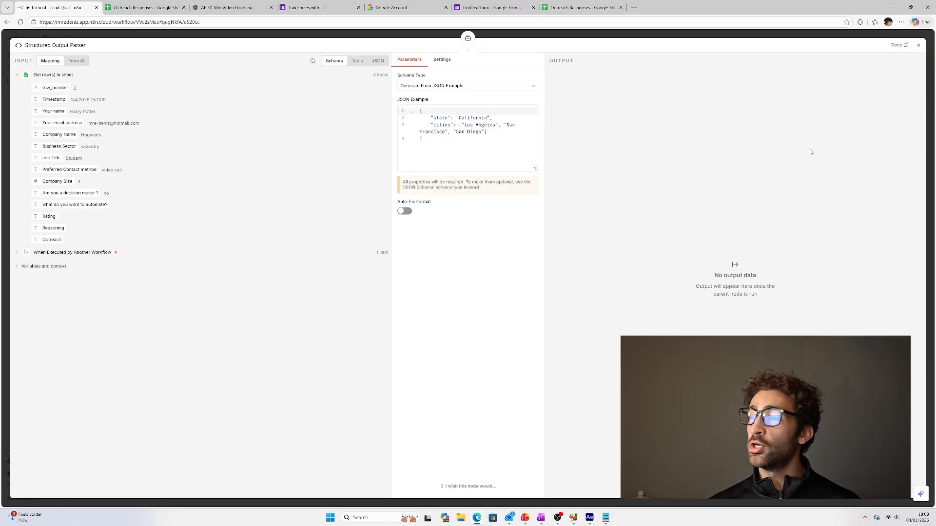
left_click(517, 37)
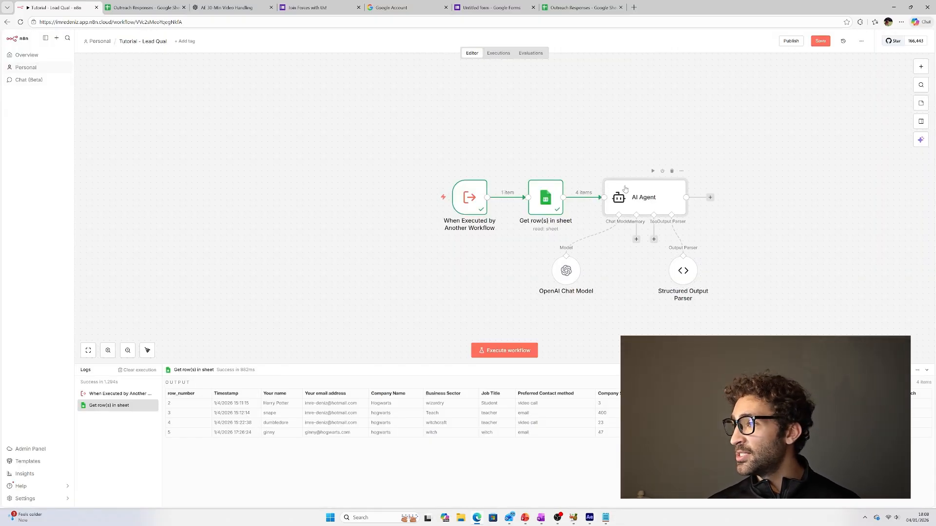
- Remove the question mark from the "qualified?" key in the JSON format of the agent's system message
double_click(625, 190)
scroll(522, 298, "down", 5)
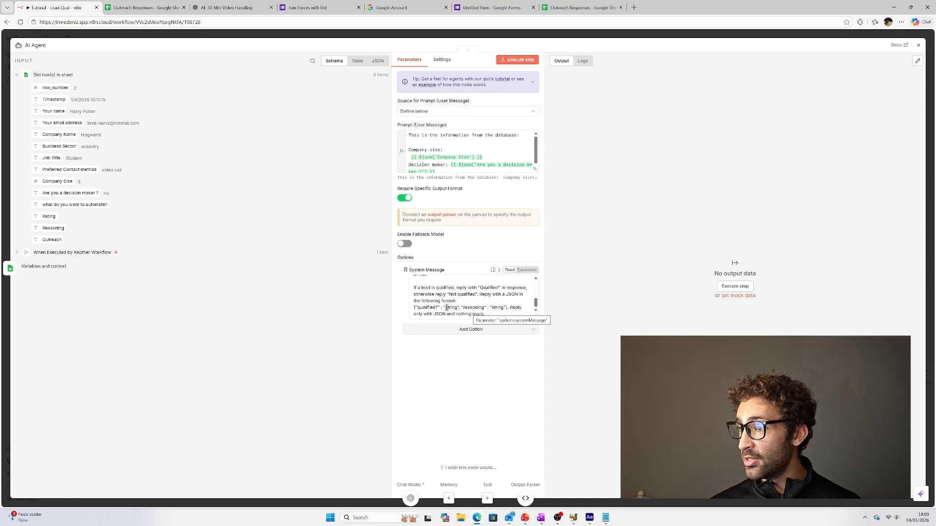
left_click(438, 307)
key("BackSpace")
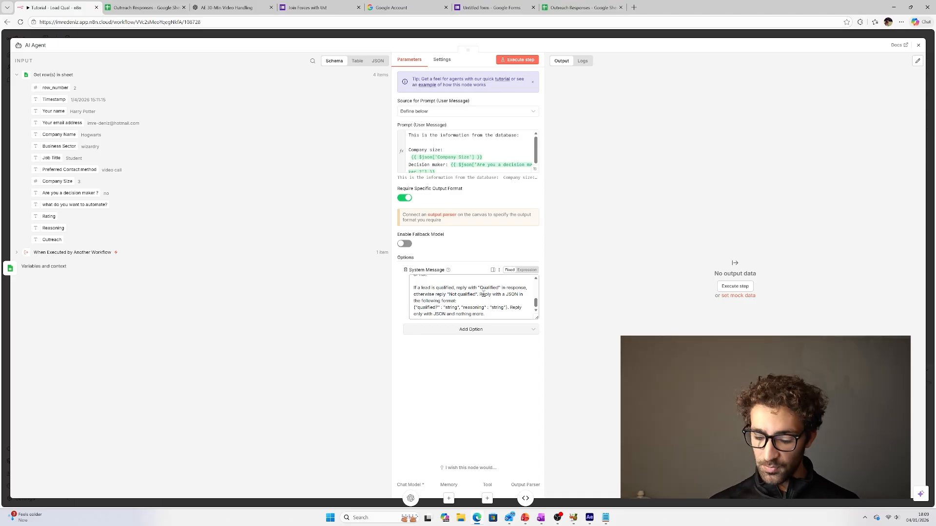
double_click(426, 307)
double_click(472, 307)
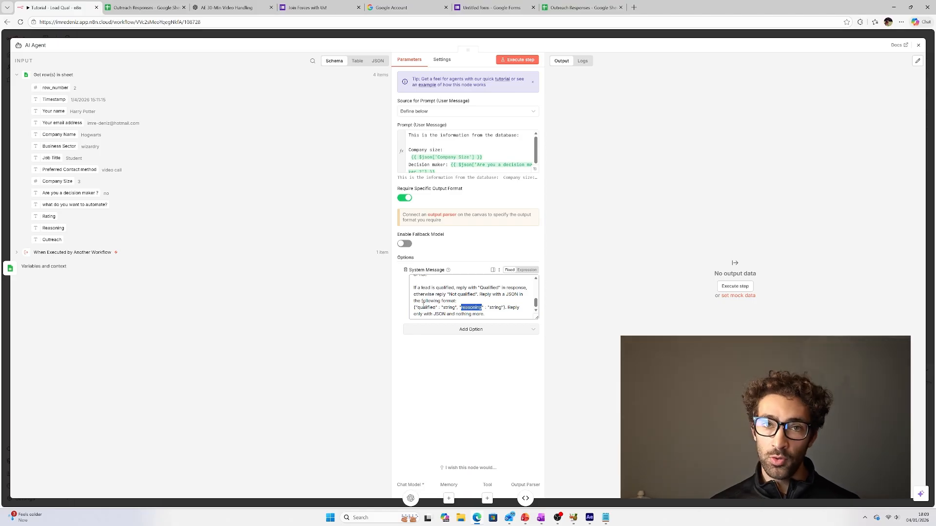
left_click(434, 38)
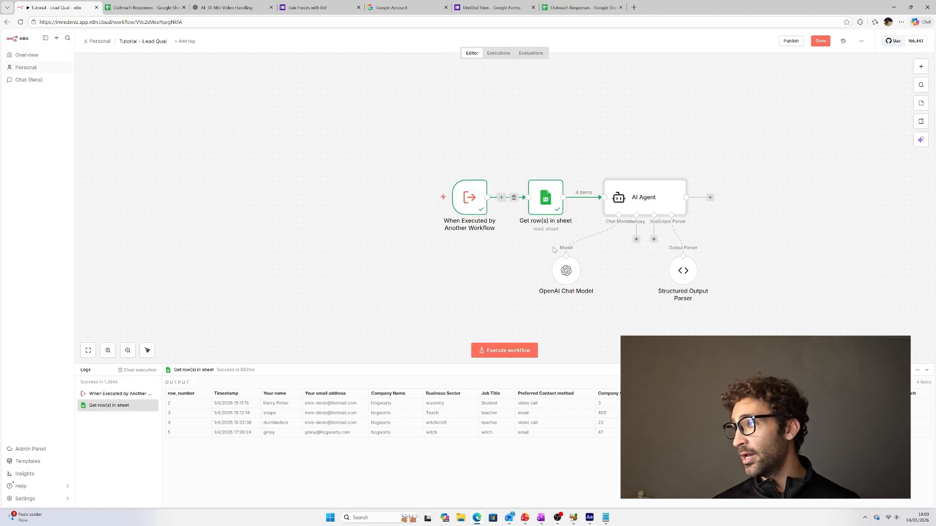
- Rename the "state" and "cities" keys in the Structured Output Parser's JSON example to "qualified" and "reasoning"
double_click(683, 268)
double_click(437, 118)
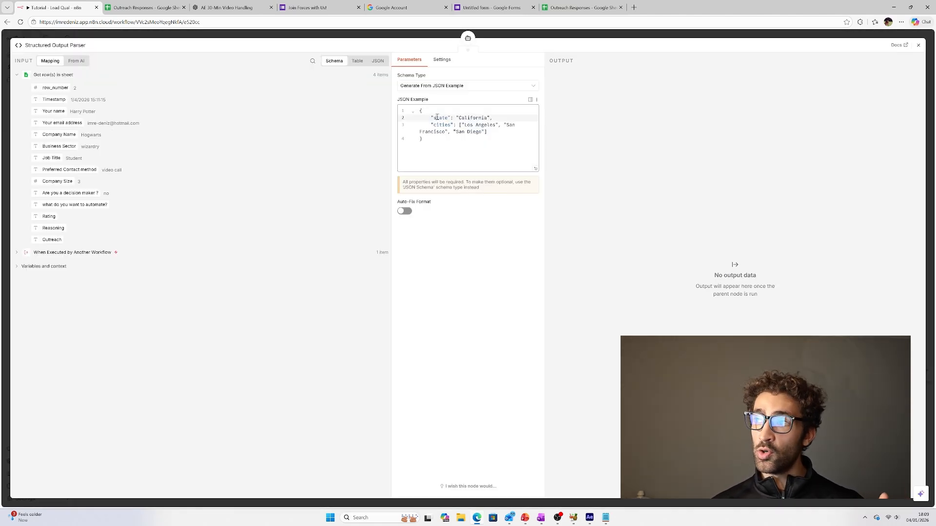
type("qualified")
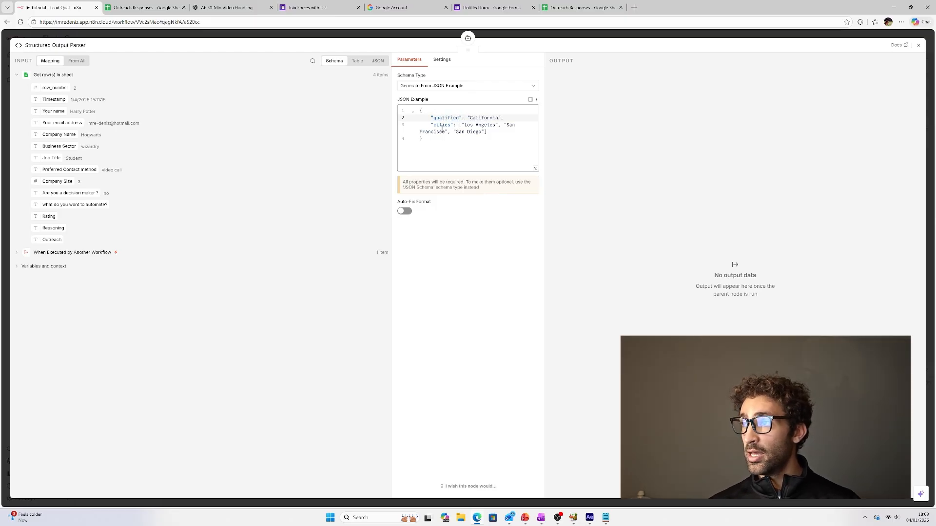
double_click(442, 125)
type("reasoning")
- Replace the city list in the parser's JSON example with the string "any reasoning" as the reasoning value
left_click_drag(487, 132, 468, 125)
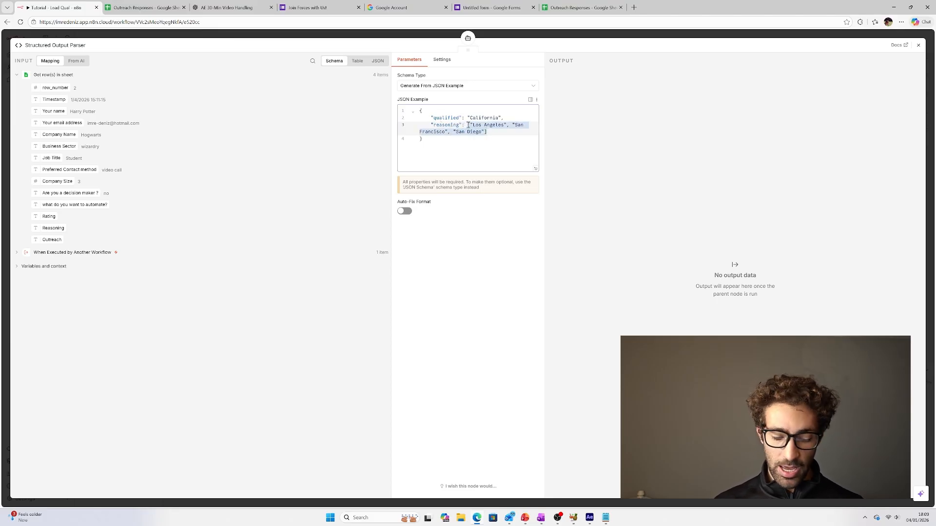
key("BackSpace")
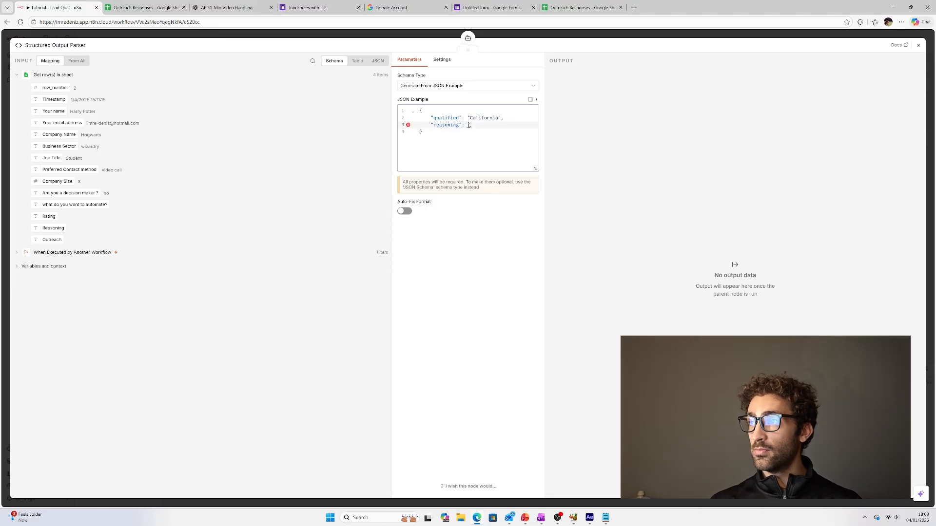
type("\"any reas")
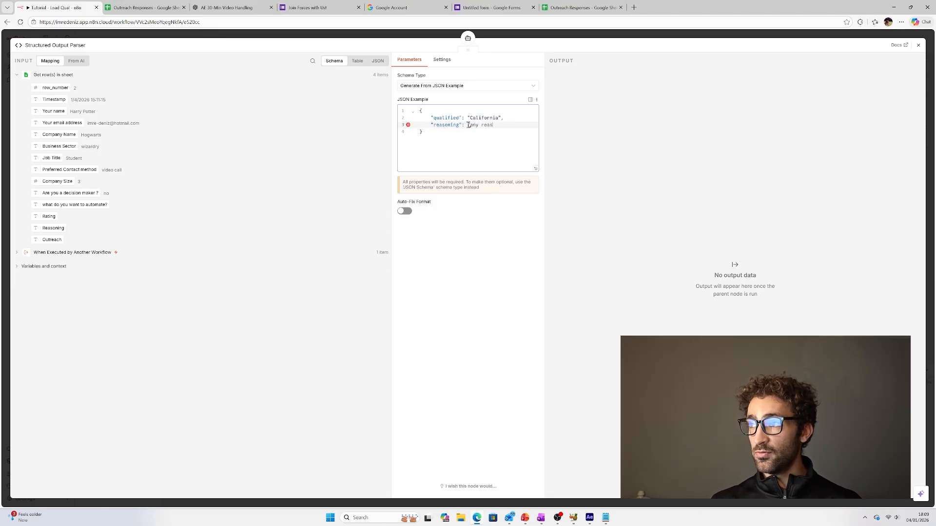
type("oning")
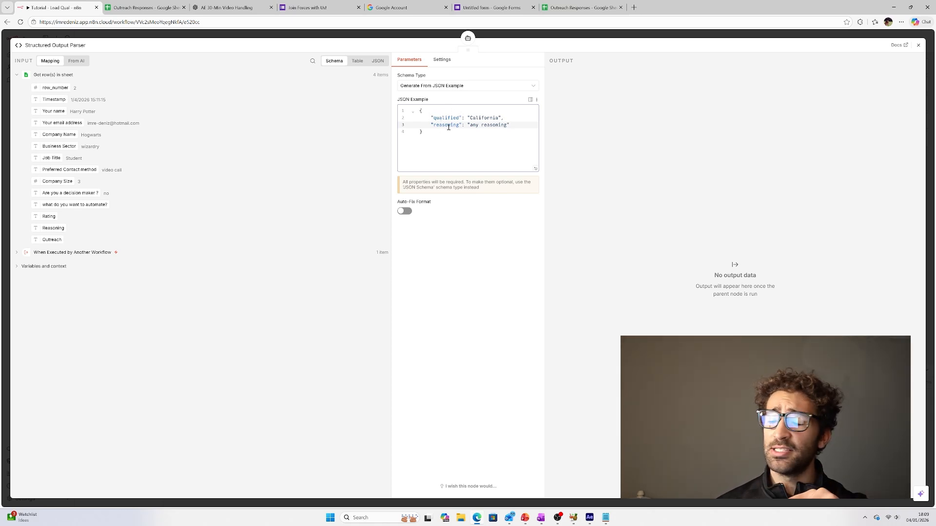
left_click(499, 39)
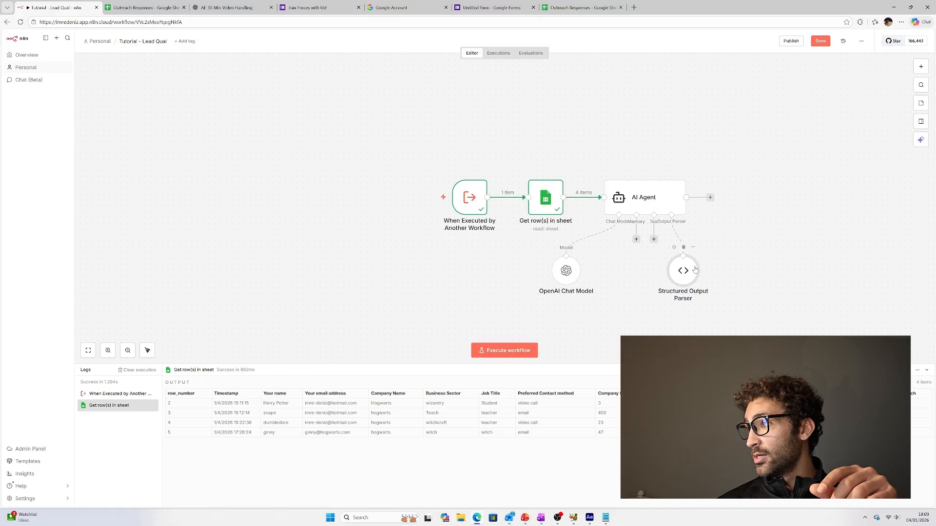
- Shift the Structured Output Parser node slightly on the canvas and execute the AI Agent step
left_click_drag(685, 272, 697, 266)
double_click(655, 199)
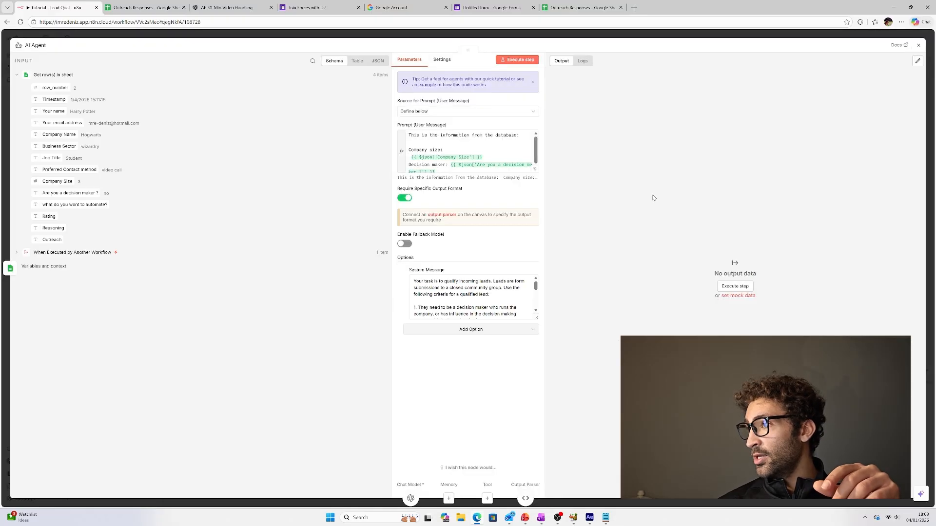
left_click(524, 64)
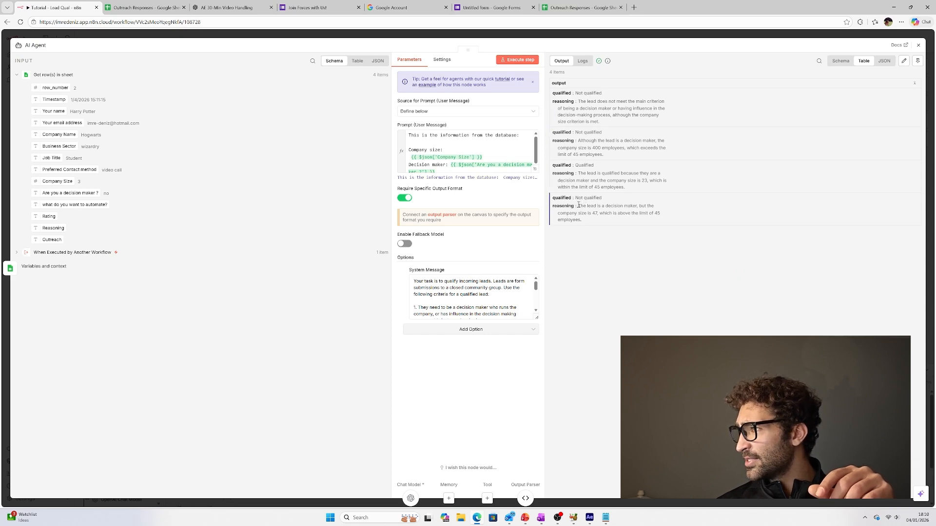
- Examine the qualified and reasoning values returned for each lead in the agent's output, including the JSON view
left_click_drag(579, 205, 559, 173)
left_click(575, 174)
double_click(561, 166)
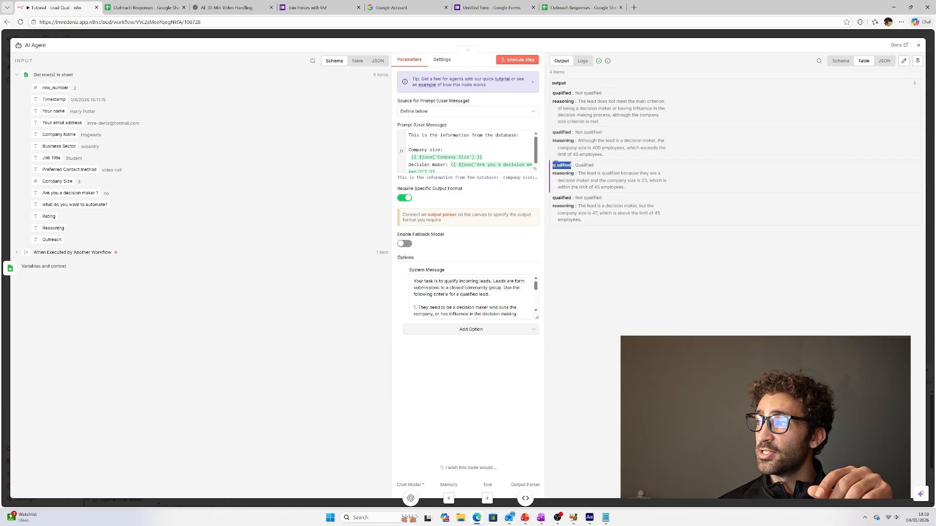
double_click(563, 173)
left_click(561, 165)
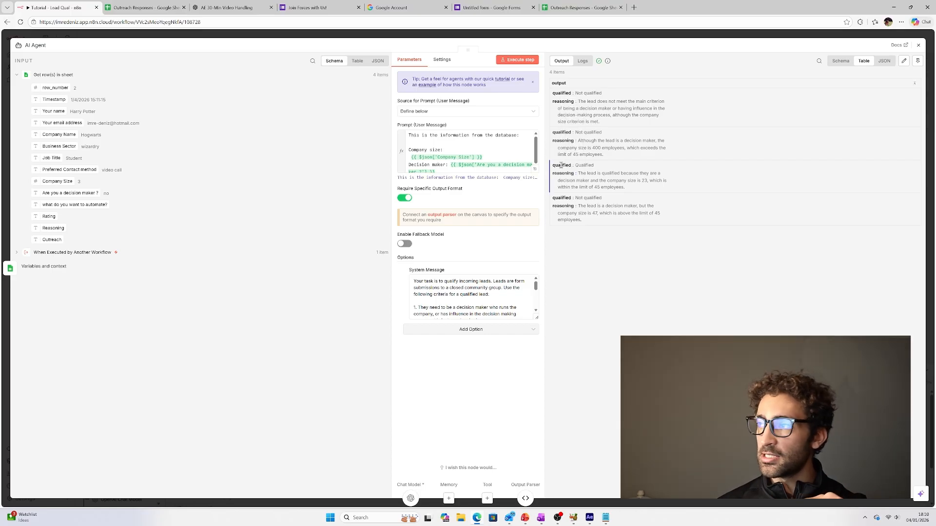
left_click(886, 61)
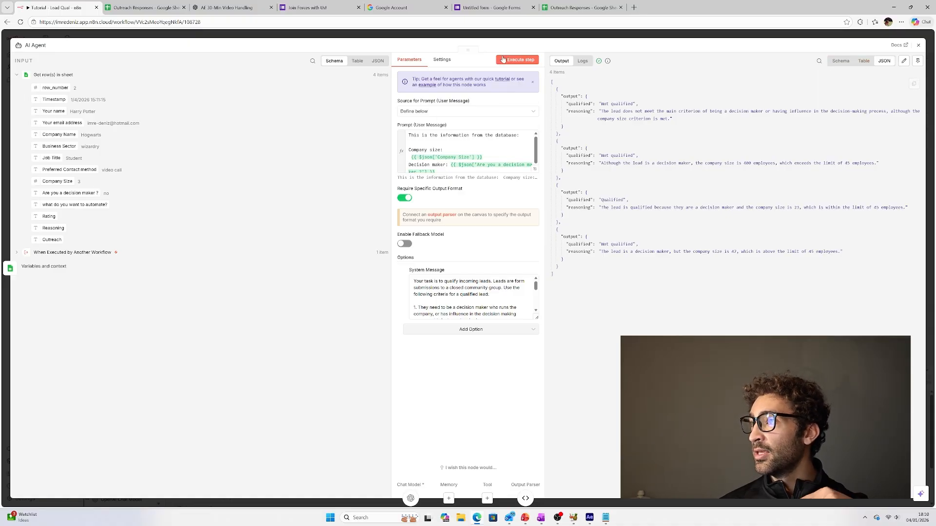
left_click(499, 38)
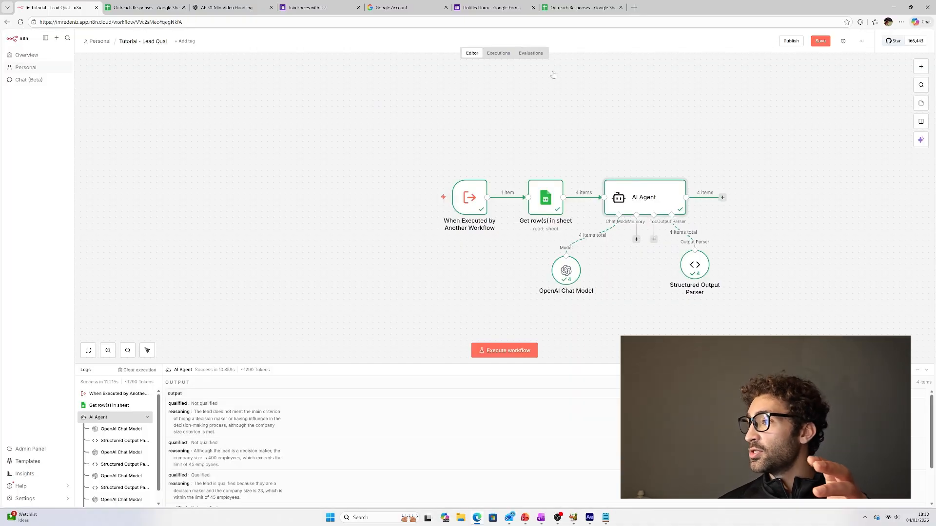
- Add an Edit Fields (Set) node after the AI Agent with a String field "qualified" mapped to the agent's qualified output
left_click(723, 197)
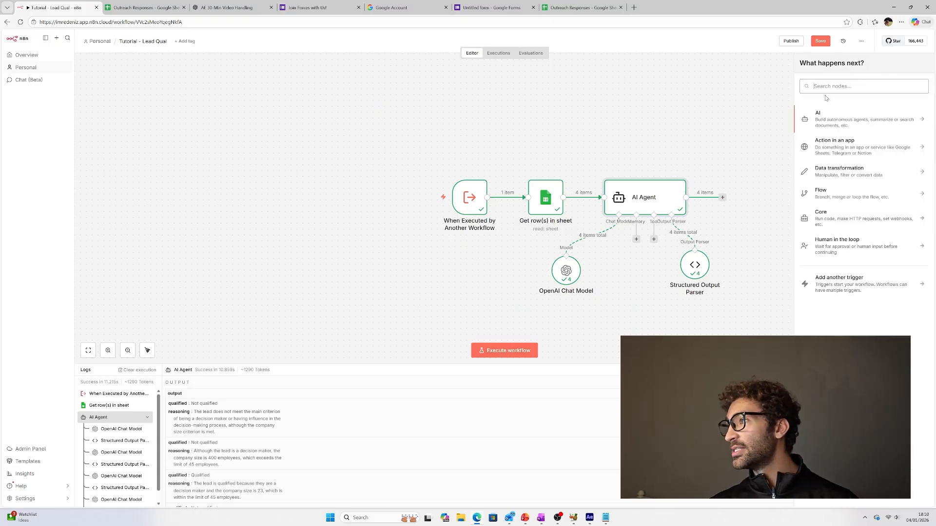
type("edit")
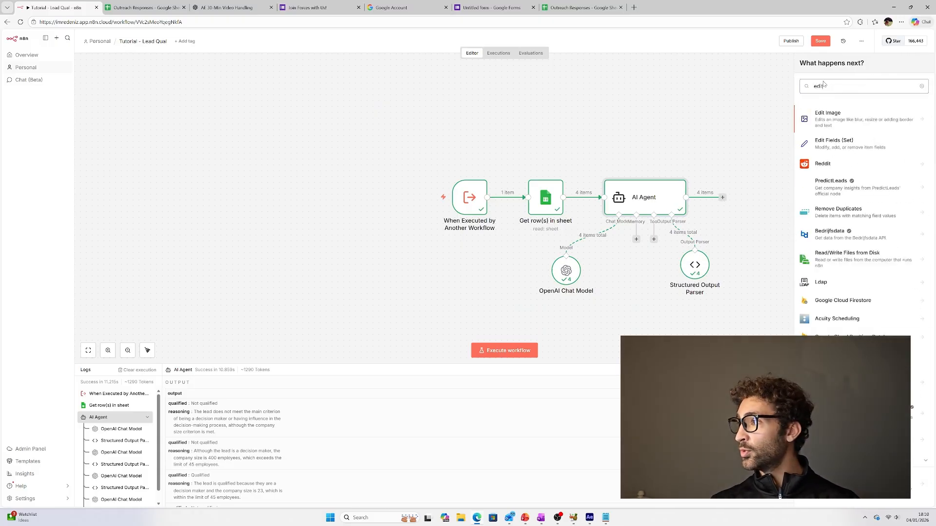
left_click(845, 146)
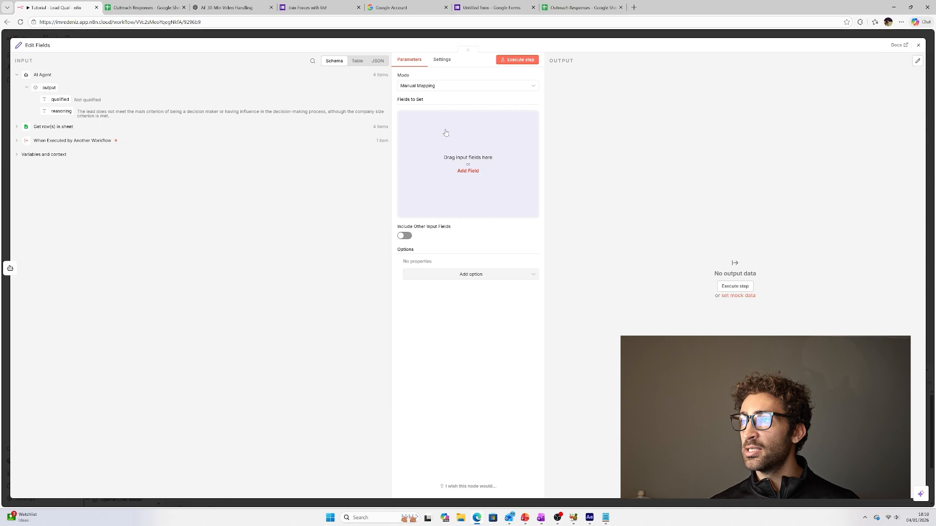
left_click(468, 170)
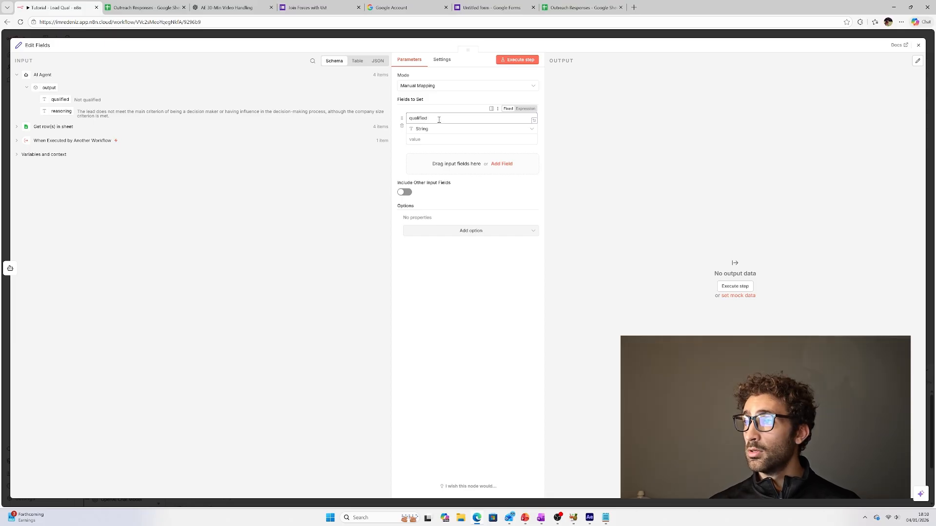
left_click_drag(60, 99, 487, 140)
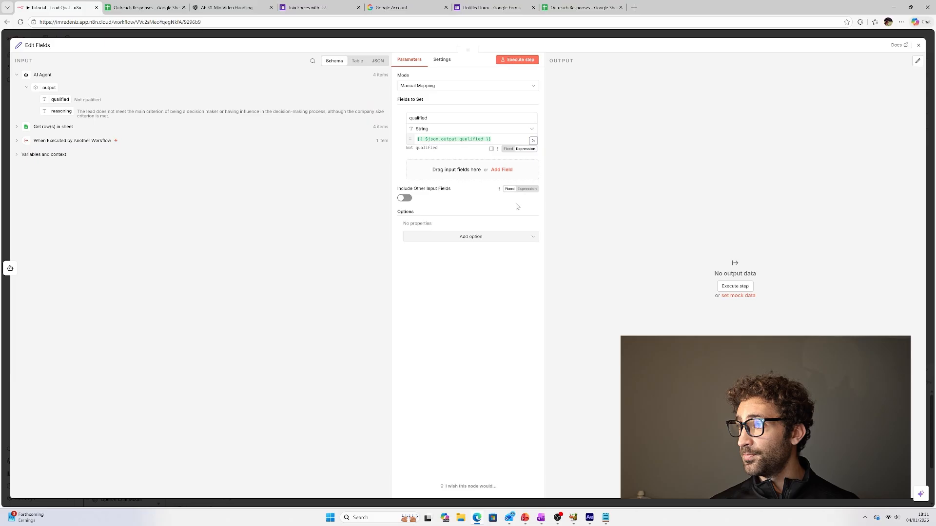
- Add a second String field "reasoning" to the Edit Fields node, mapped to the agent's reasoning output
left_click(502, 168)
left_click(433, 163)
type("reas")
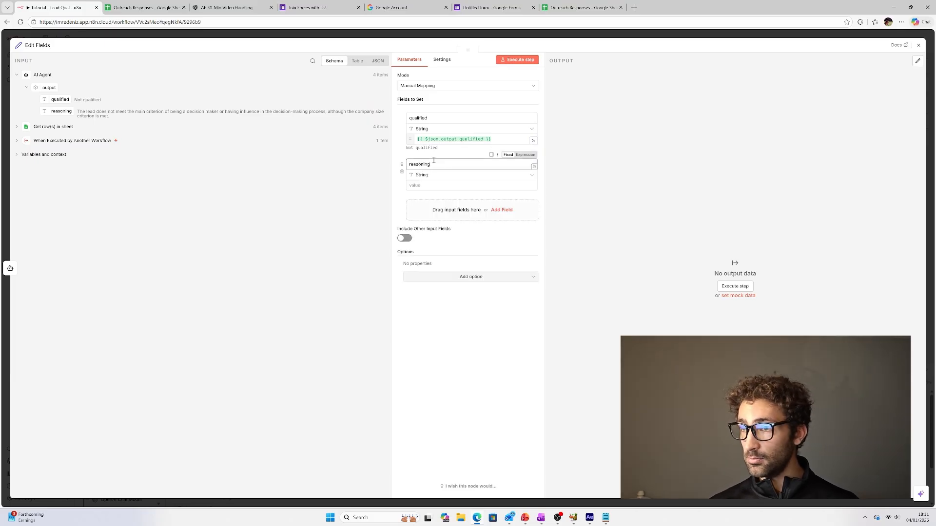
type("oning")
left_click_drag(61, 111, 432, 189)
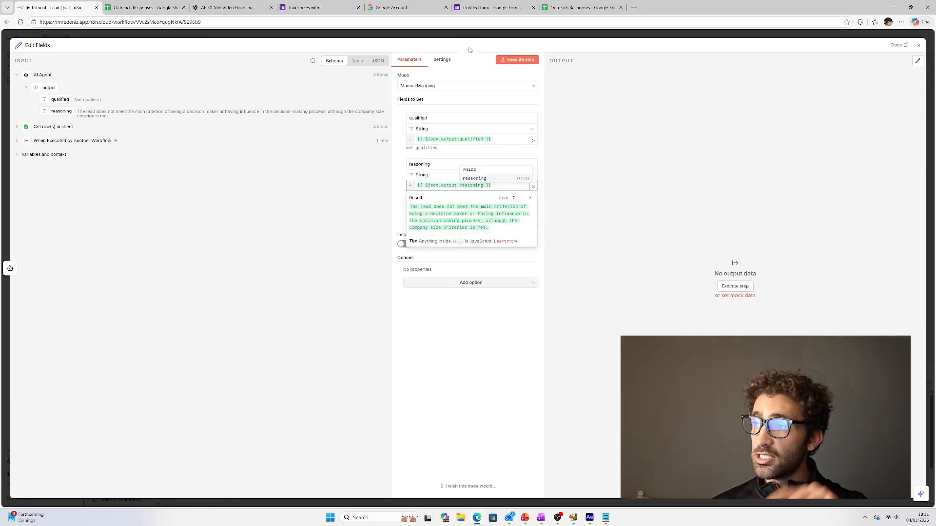
left_click(477, 375)
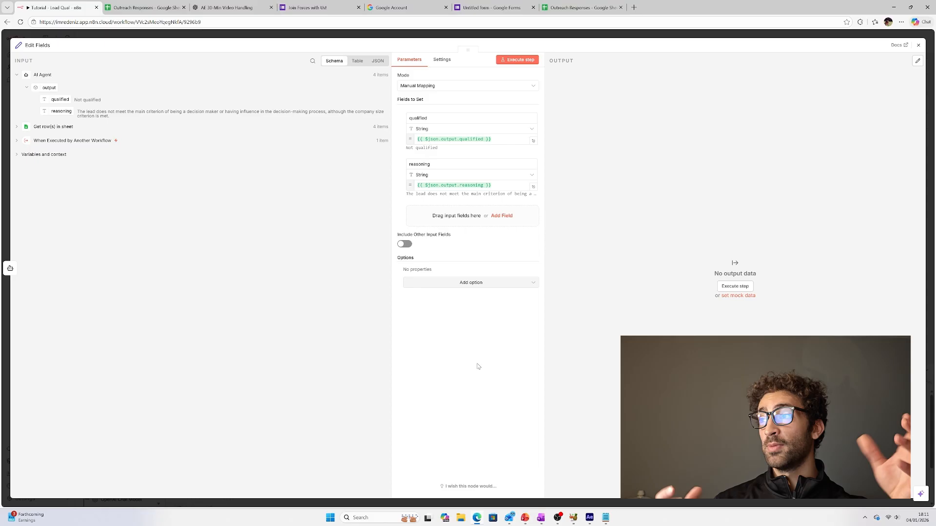
left_click(473, 35)
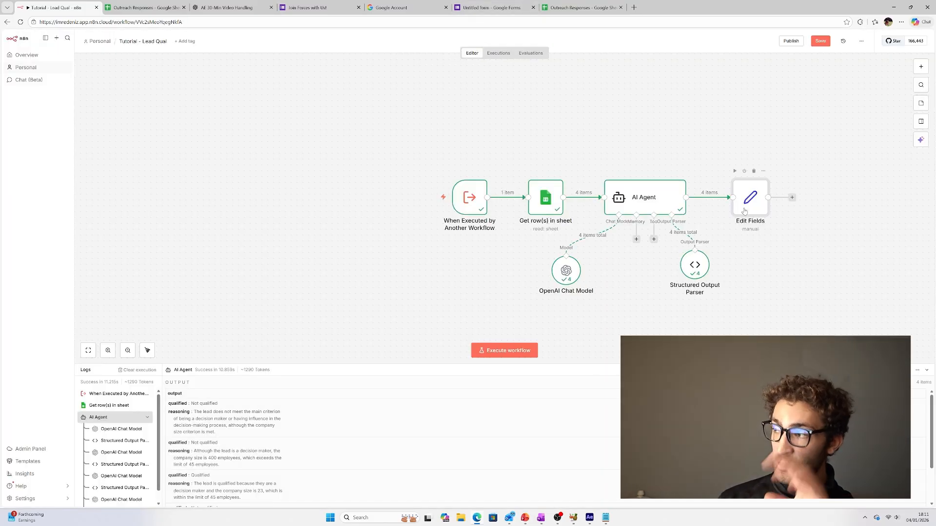
- Move the Edit Fields node lower and add a Merge node branching from the Get row(s) in sheet output
left_click_drag(746, 210, 757, 246)
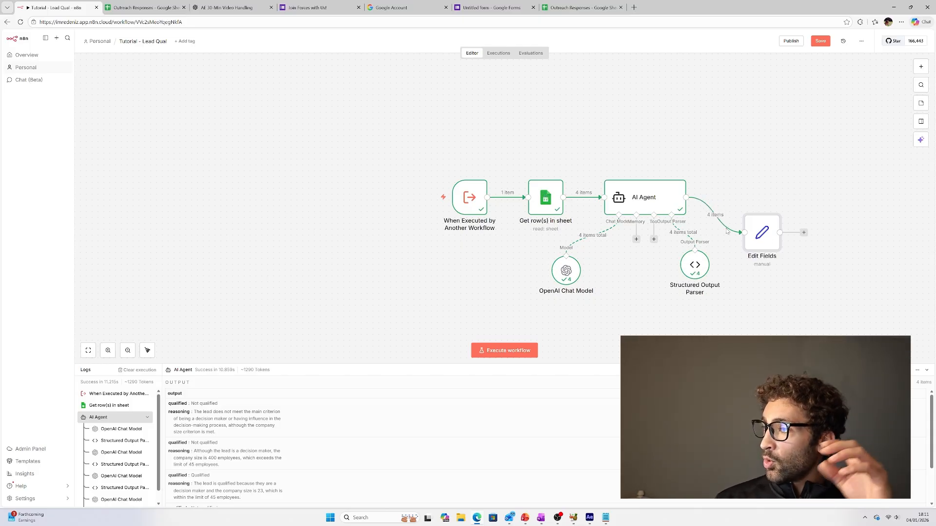
left_click_drag(563, 197, 697, 121)
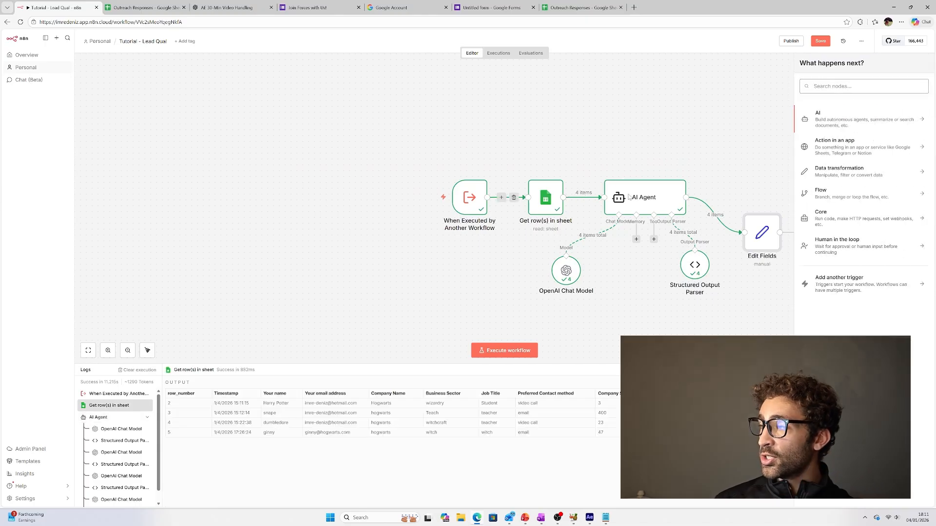
type("merge")
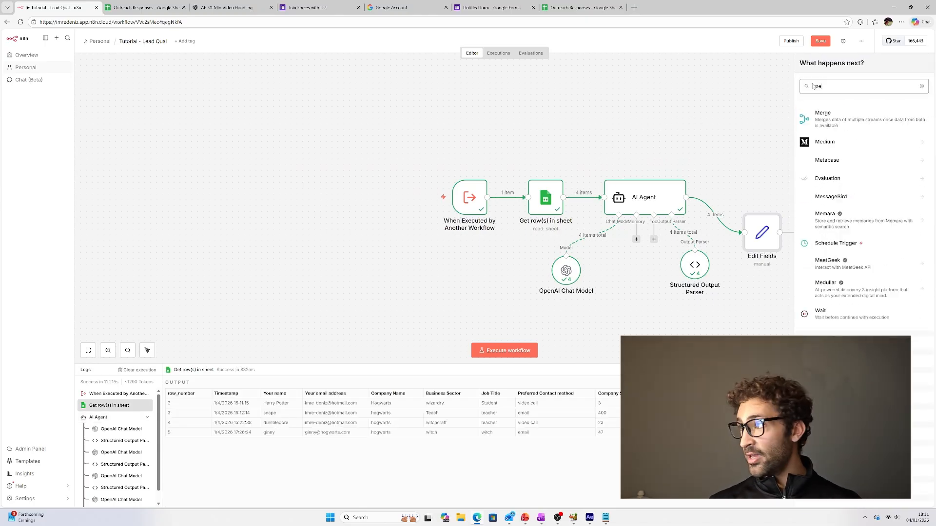
left_click(831, 120)
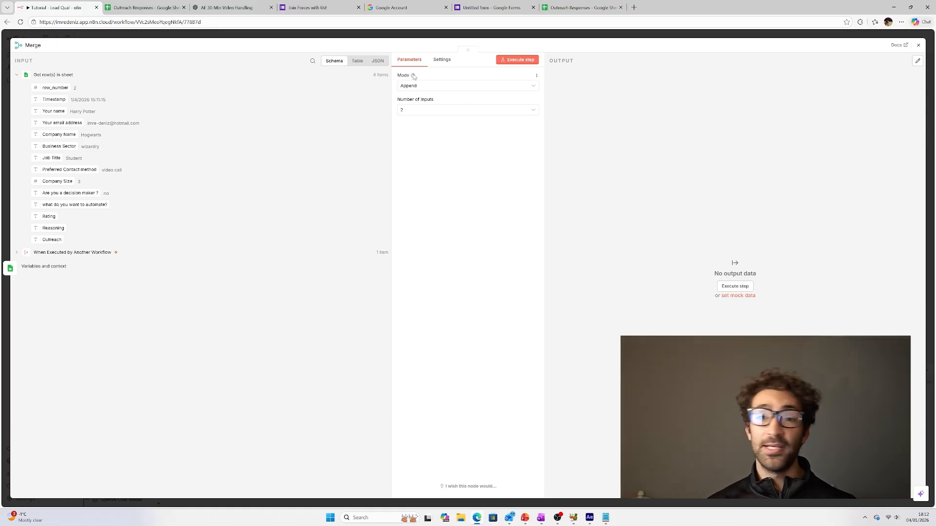
- Set the Merge node's mode to Combine and Combine By to Position
mouse_move(414, 75)
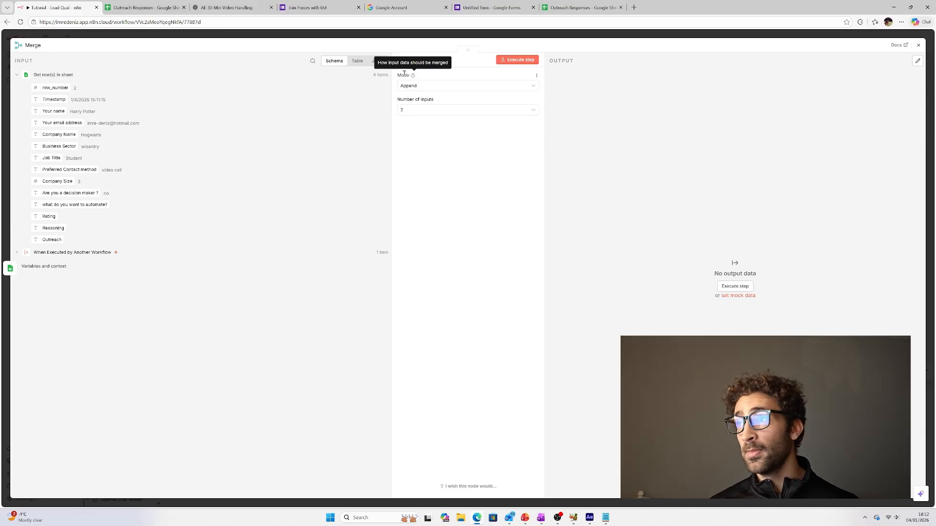
left_click(427, 86)
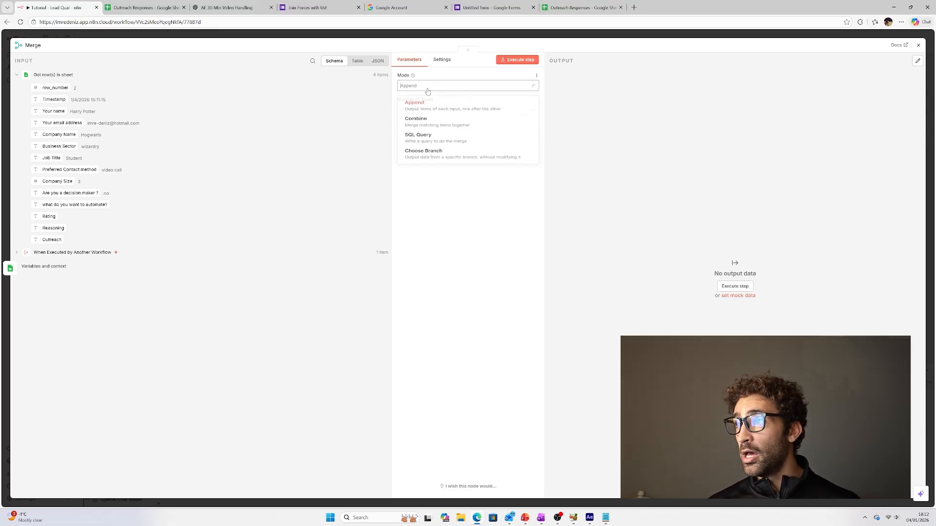
left_click(426, 122)
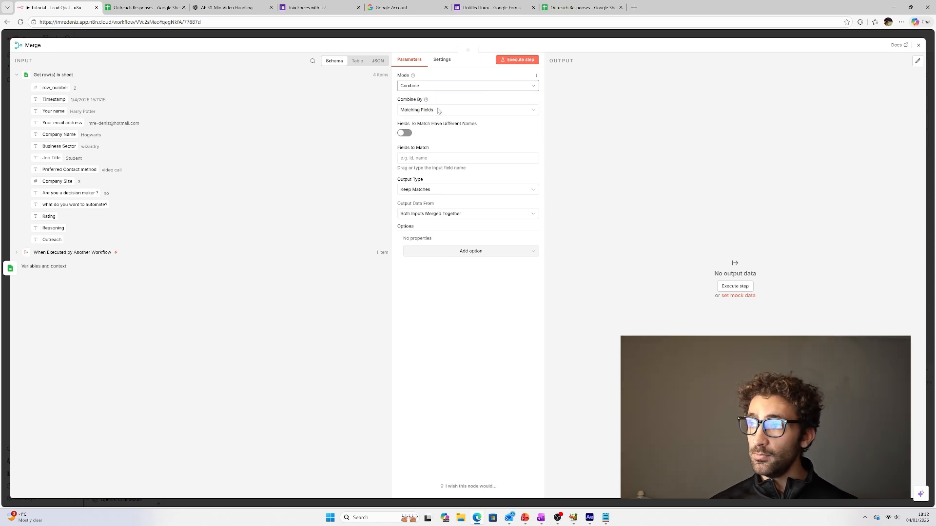
left_click(425, 157)
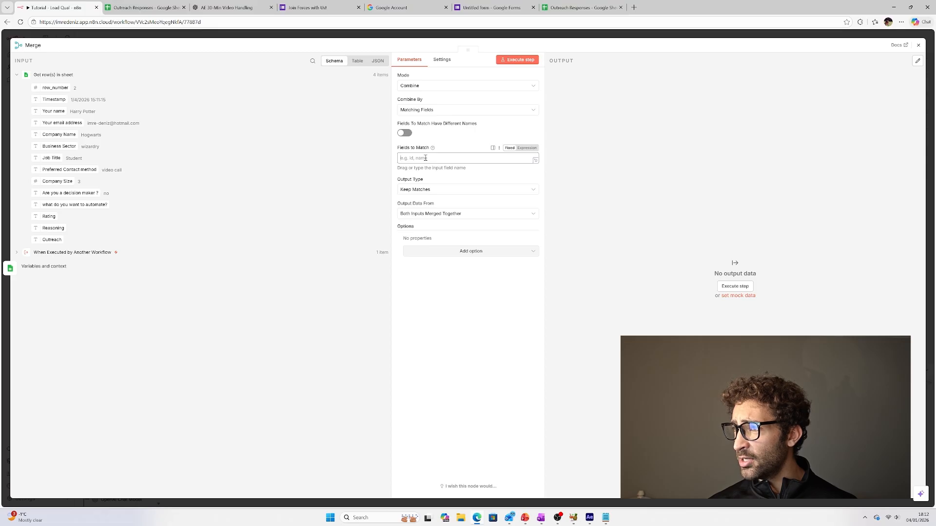
left_click(442, 110)
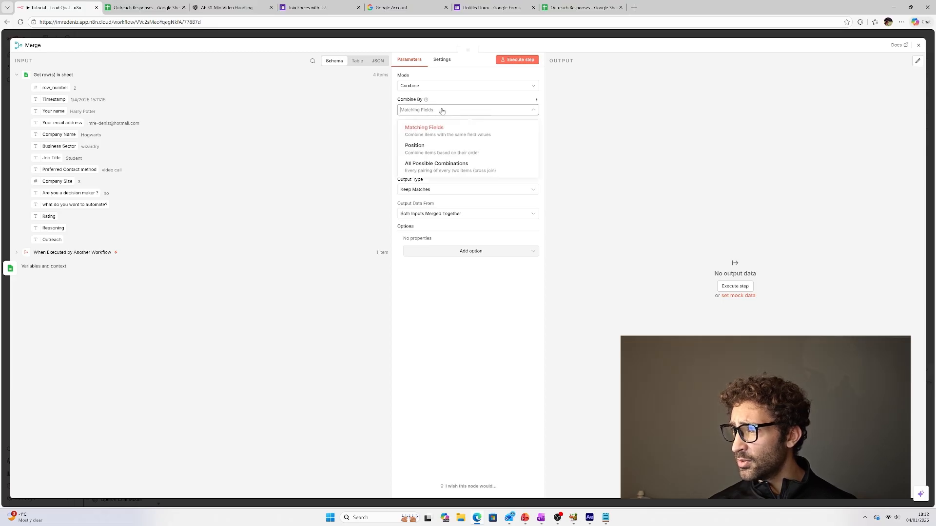
left_click(417, 147)
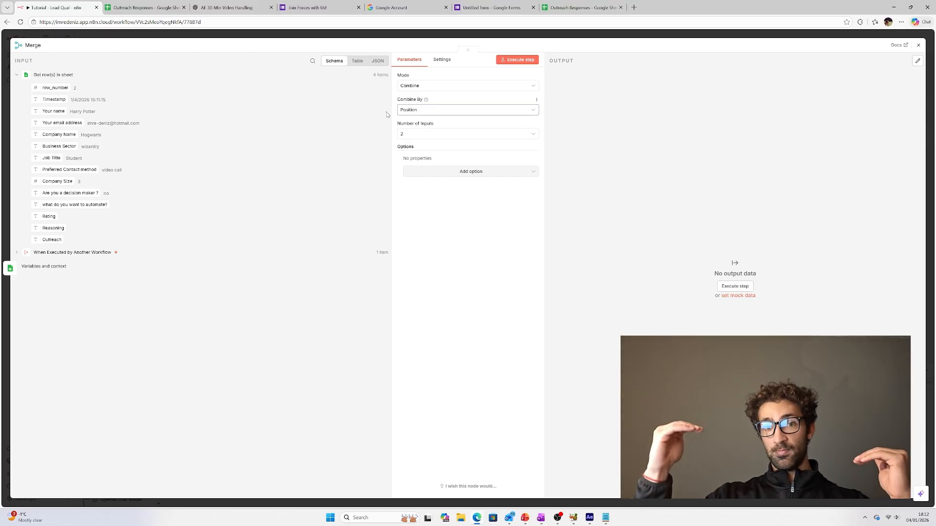
left_click(502, 33)
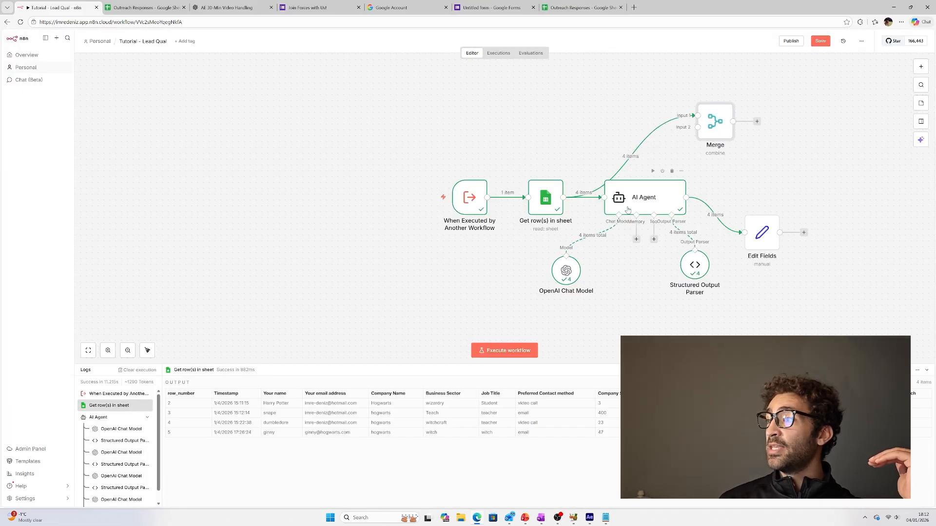
- Shift the AI Agent node slightly lower and review the Edit Fields mappings against the agent's nested JSON output
left_click_drag(629, 204, 635, 215)
double_click(762, 233)
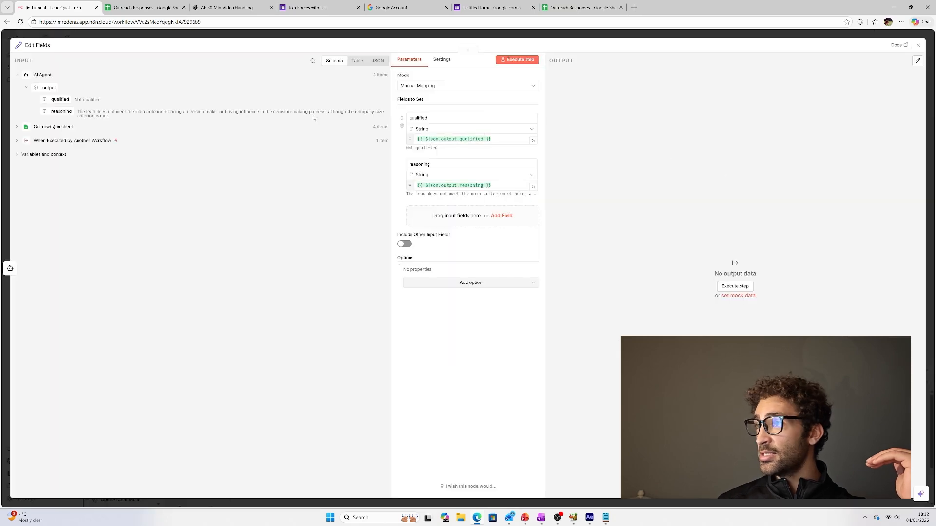
key("Escape")
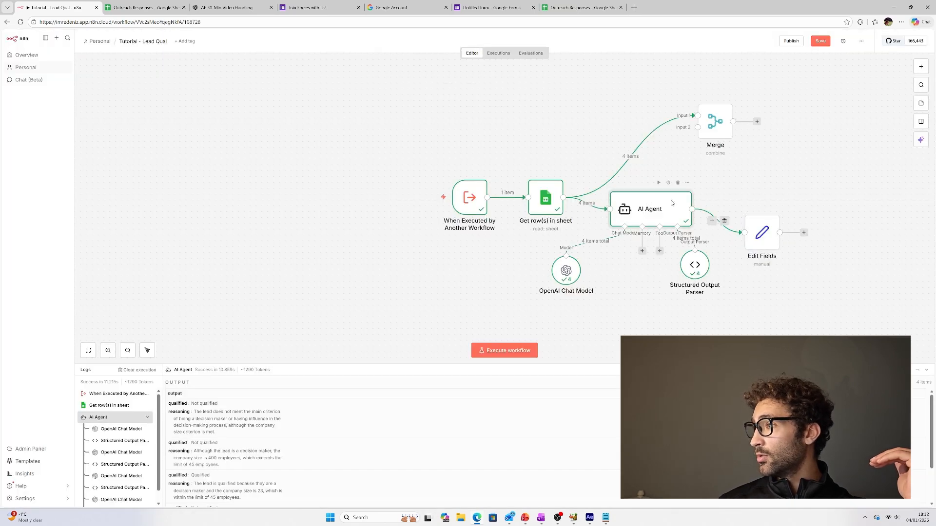
double_click(683, 202)
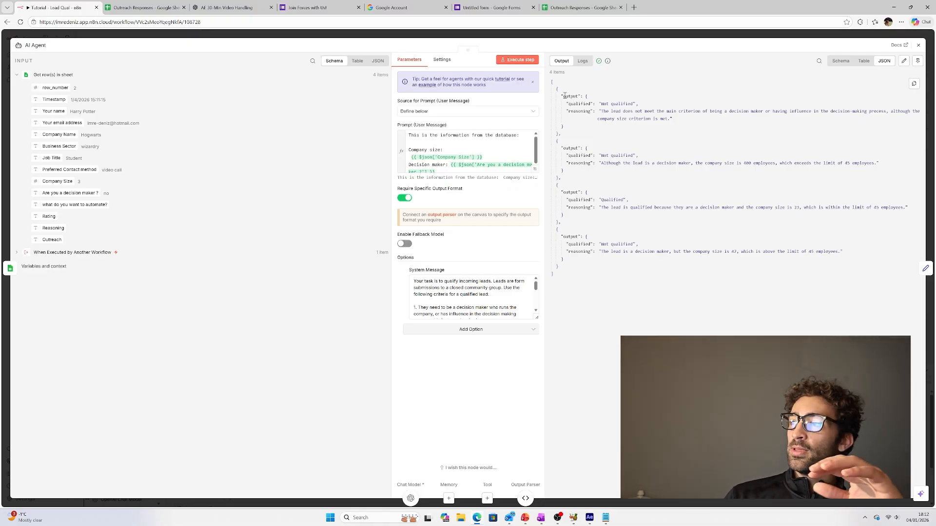
left_click_drag(563, 95, 674, 141)
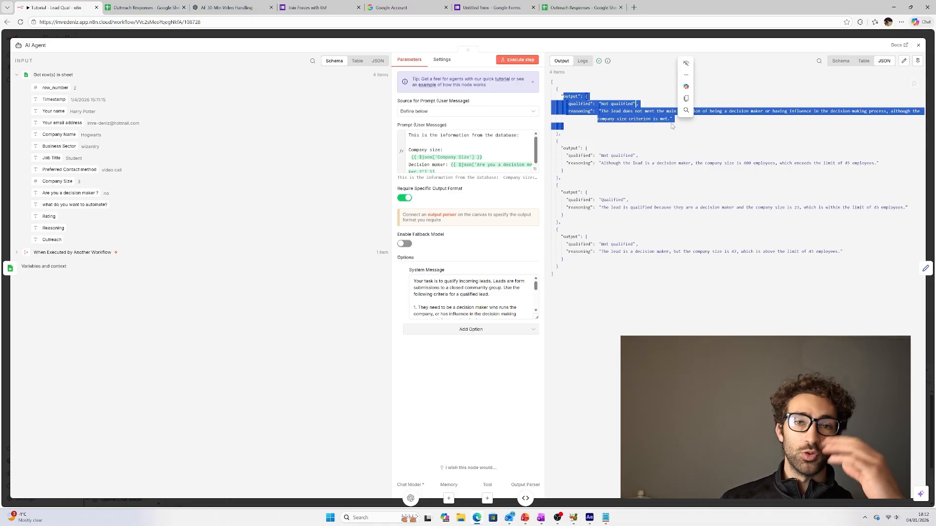
left_click(623, 37)
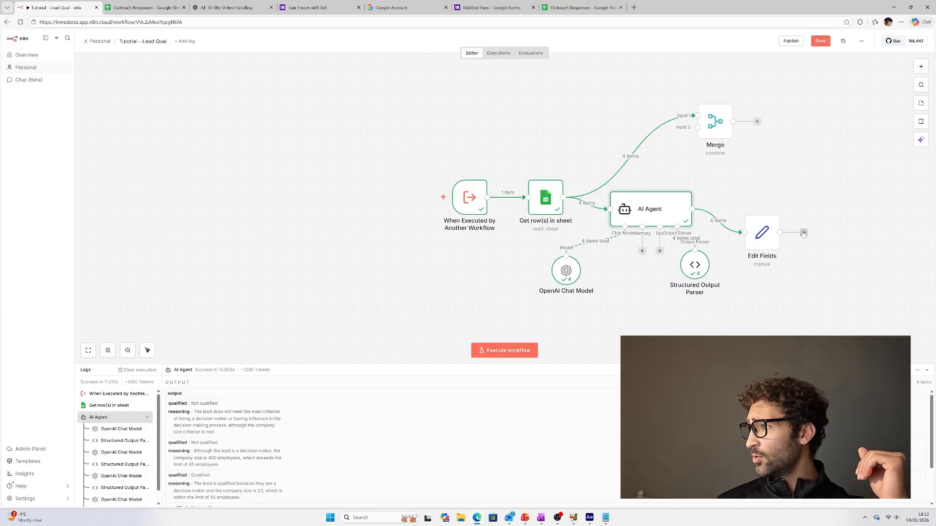
- Connect the Edit Fields output to the Merge node's Input 2, move Merge farther right, and check its inputs
left_click_drag(802, 232, 701, 142)
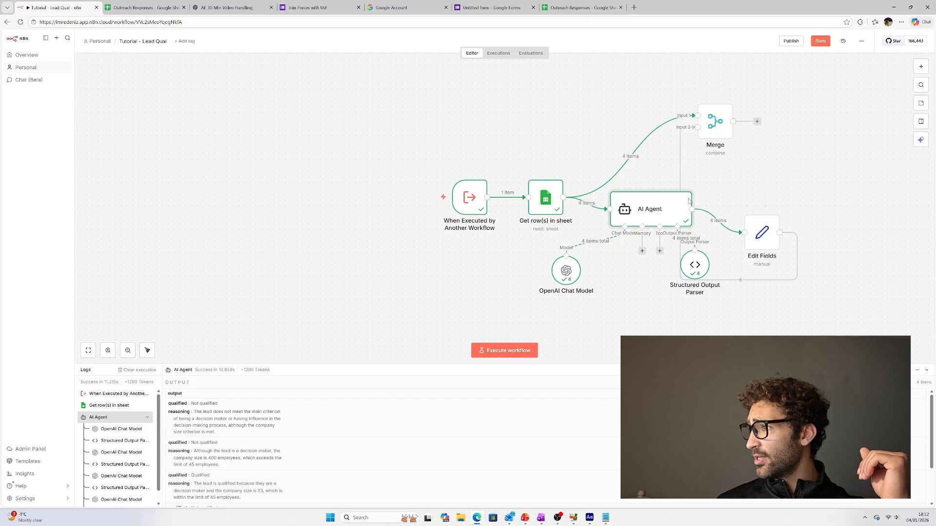
left_click_drag(720, 119, 808, 112)
double_click(804, 120)
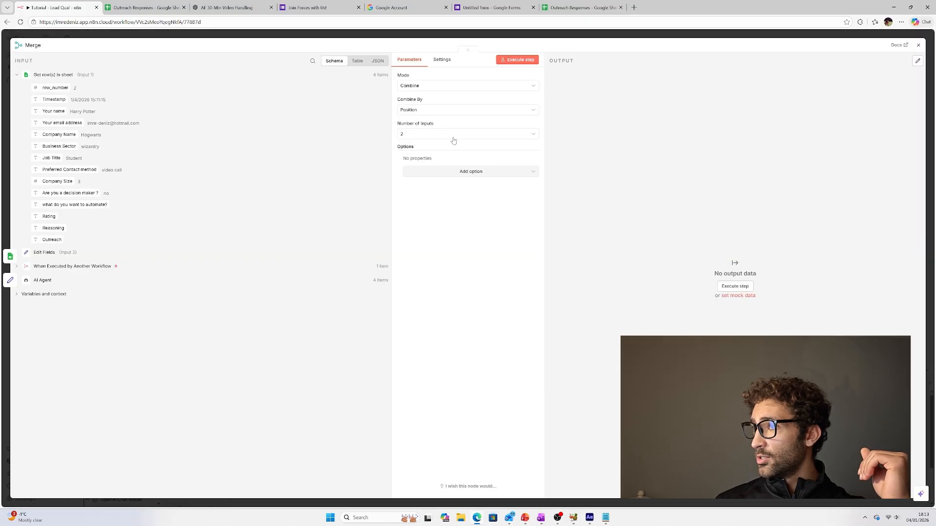
left_click(512, 38)
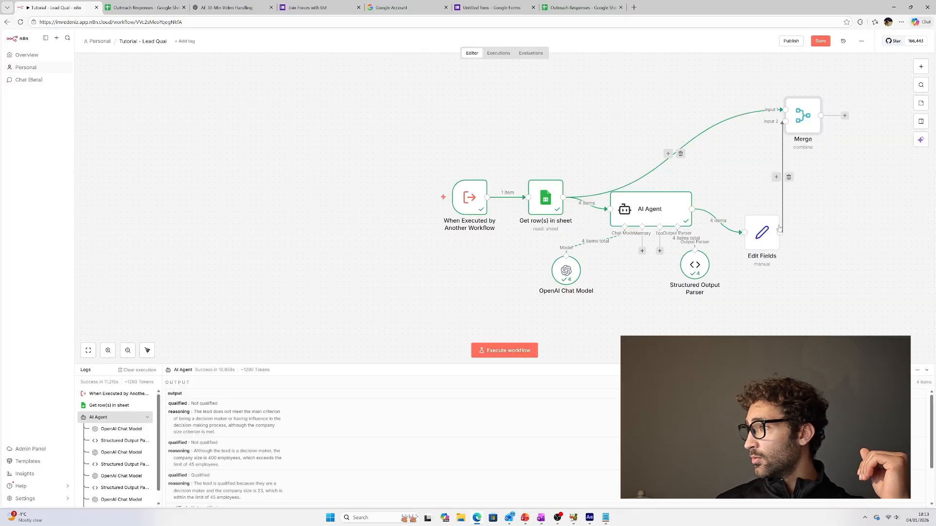
- Execute the Edit Fields step to produce the flattened qualified and reasoning fields
double_click(760, 238)
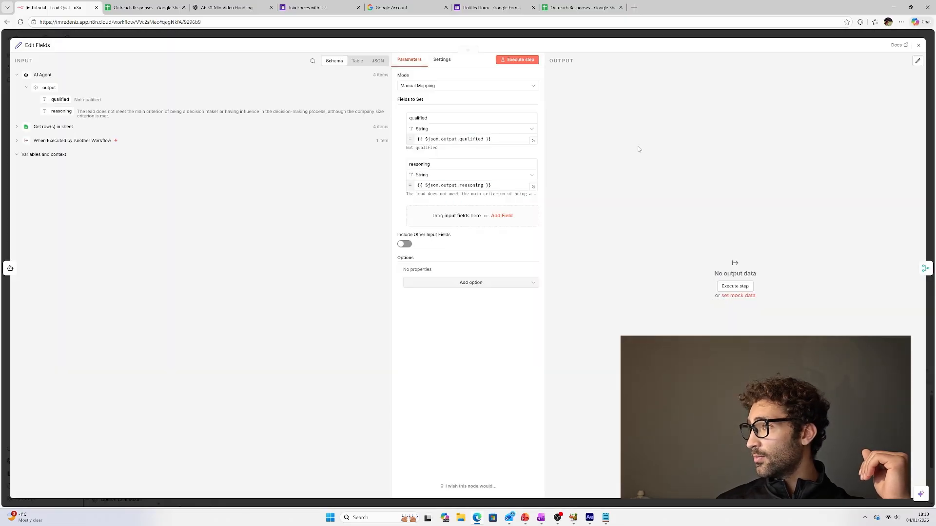
left_click(518, 60)
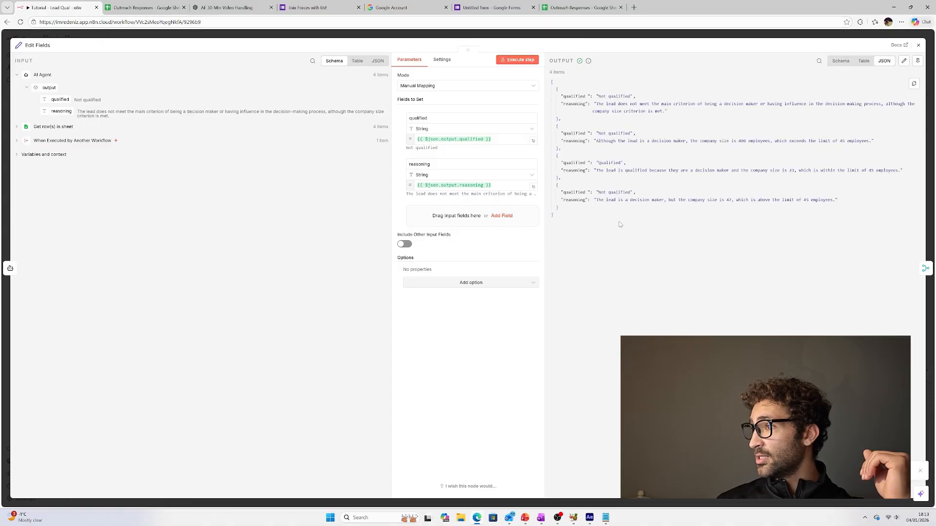
left_click(603, 37)
- Execute the Merge step and check its combined output as a table through to the qualified and reasoning columns
left_click(793, 129)
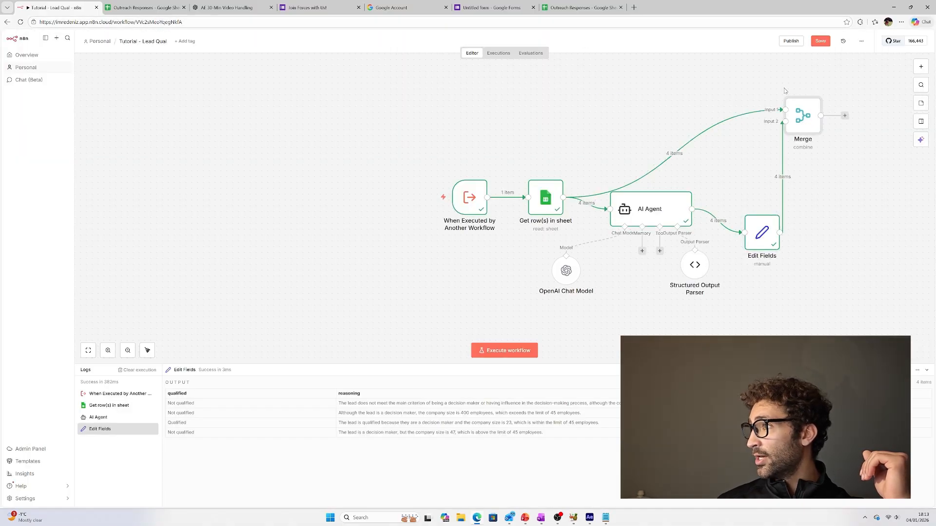
left_click(787, 90)
double_click(799, 116)
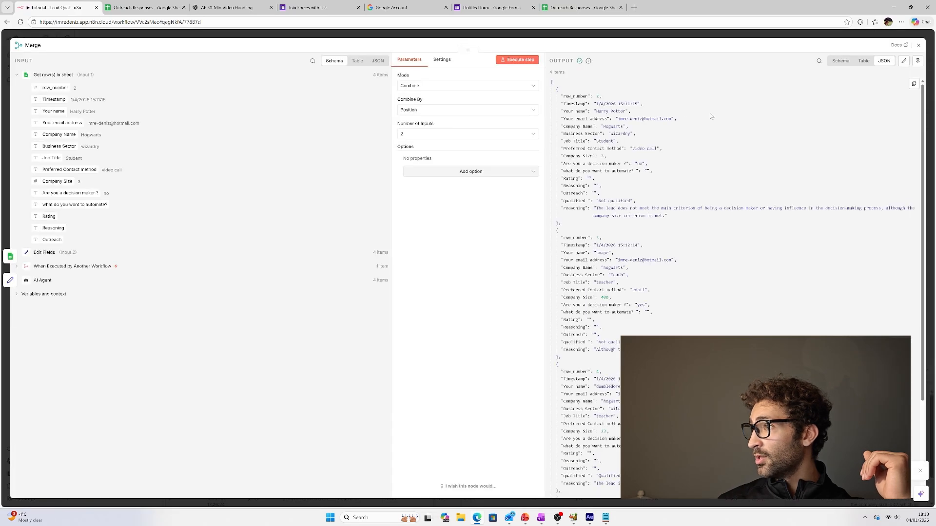
left_click(864, 61)
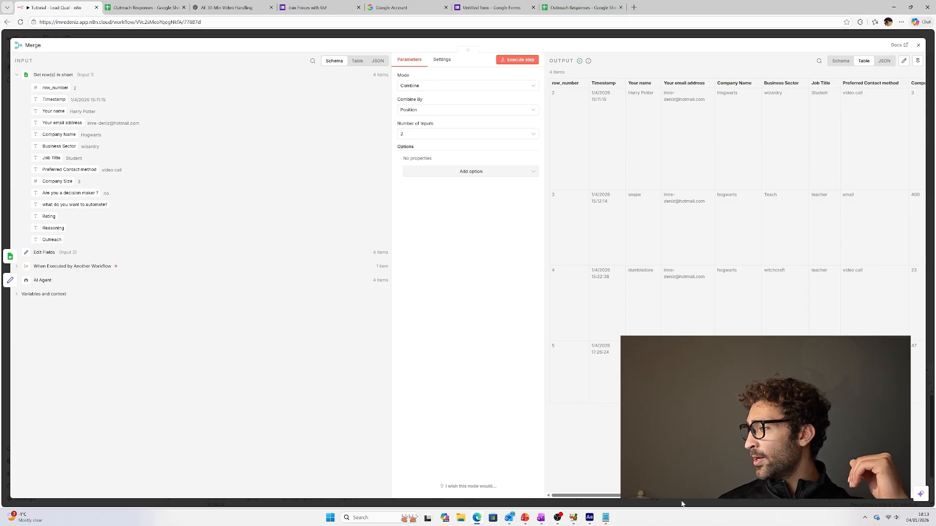
left_click_drag(680, 500, 912, 457)
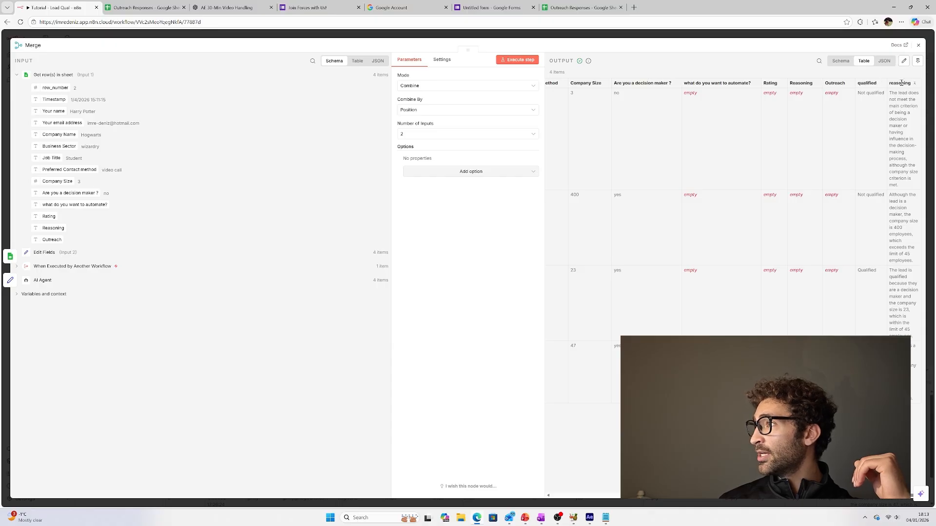
key("Escape")
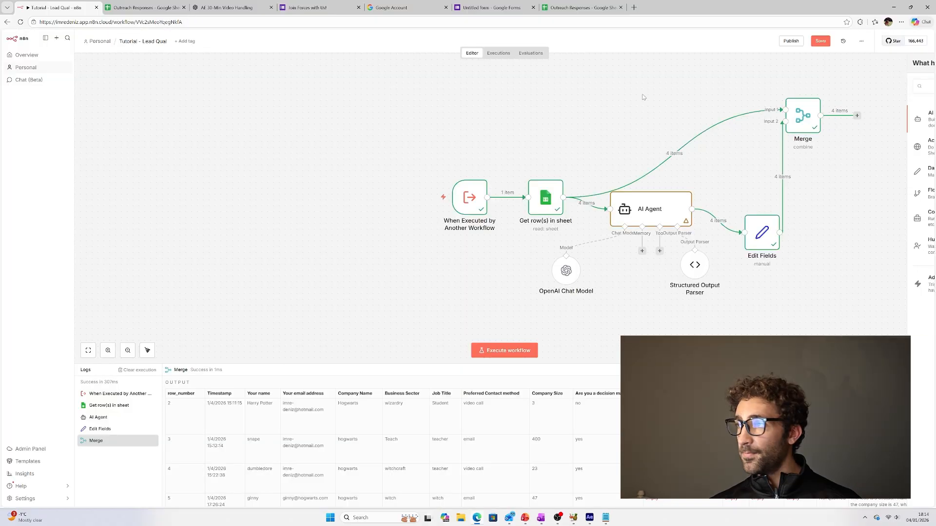
- Fit the whole workflow in view and re-examine the Merge node's output table across all its columns
left_click(88, 350)
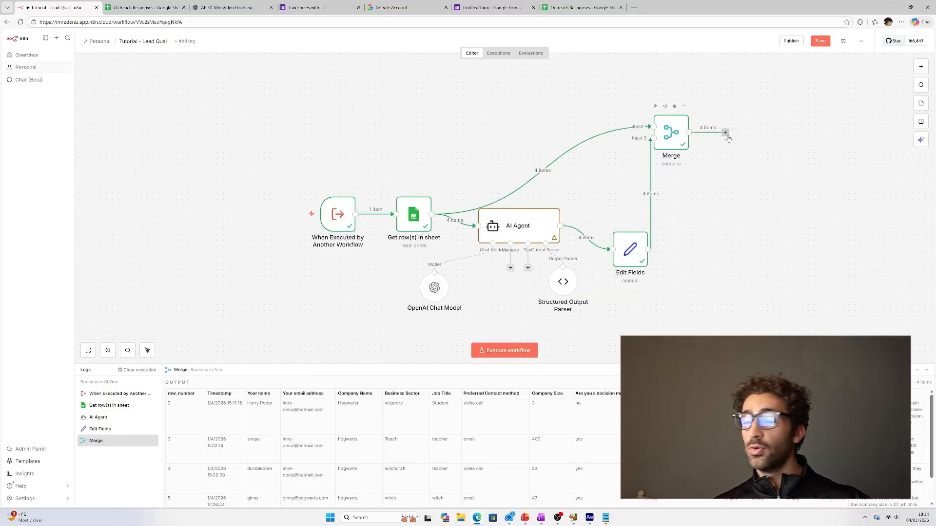
double_click(671, 134)
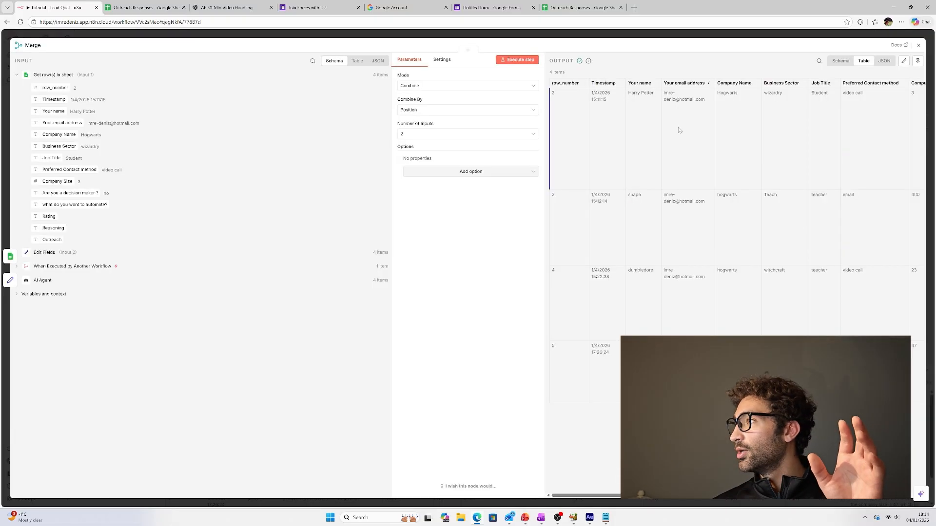
scroll(758, 223, "right", 5)
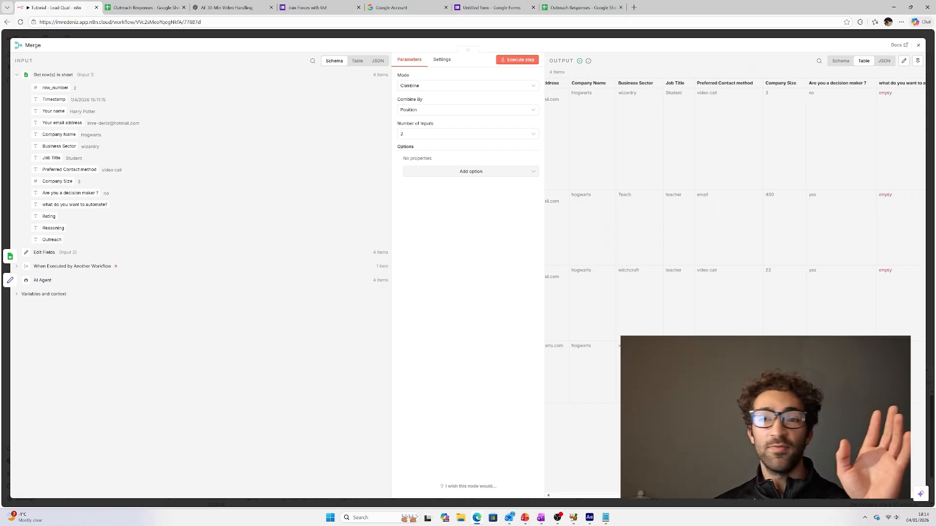
scroll(758, 223, "right", 5)
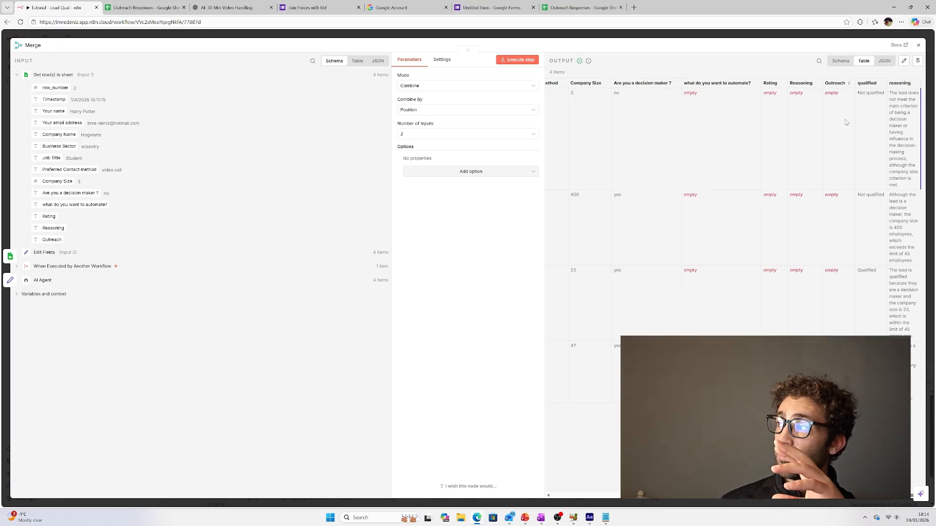
key("Escape")
- Add a Google Sheets node with the Update row in sheet action after the Merge node
left_click(725, 132)
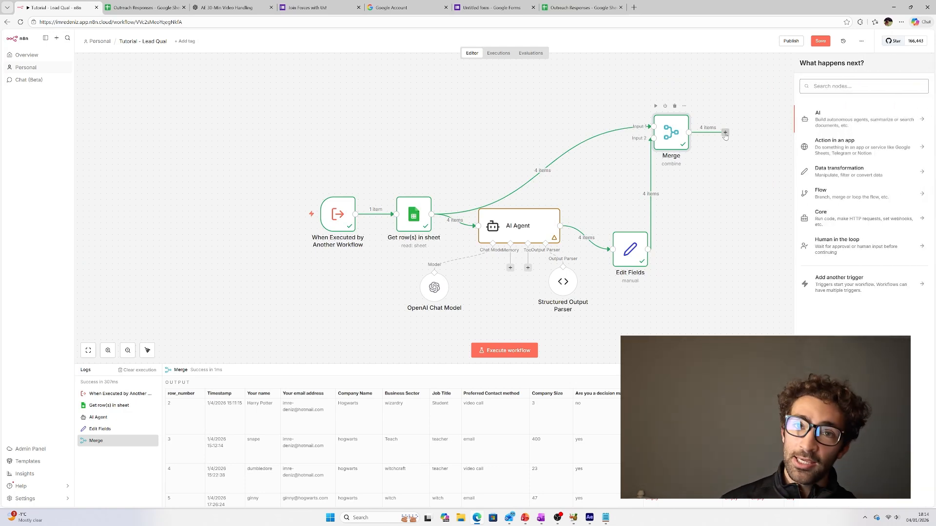
type("sheets")
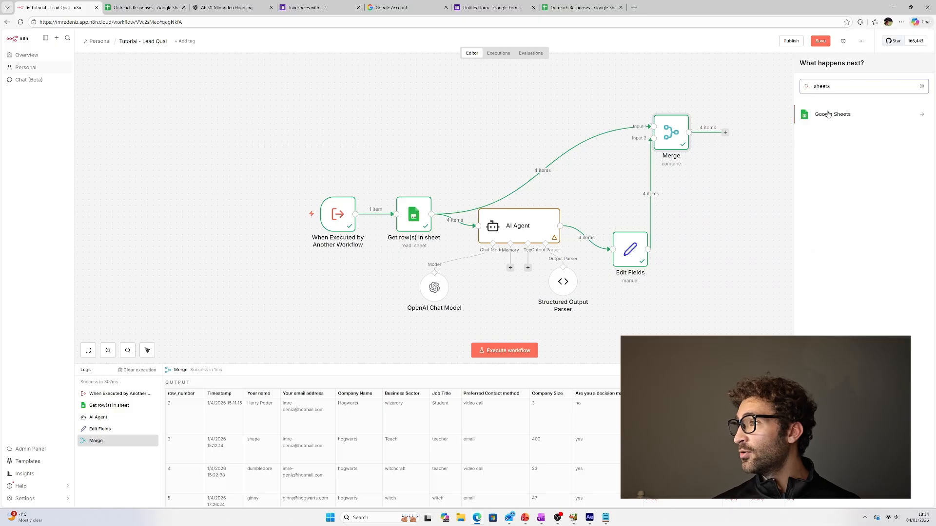
left_click(828, 114)
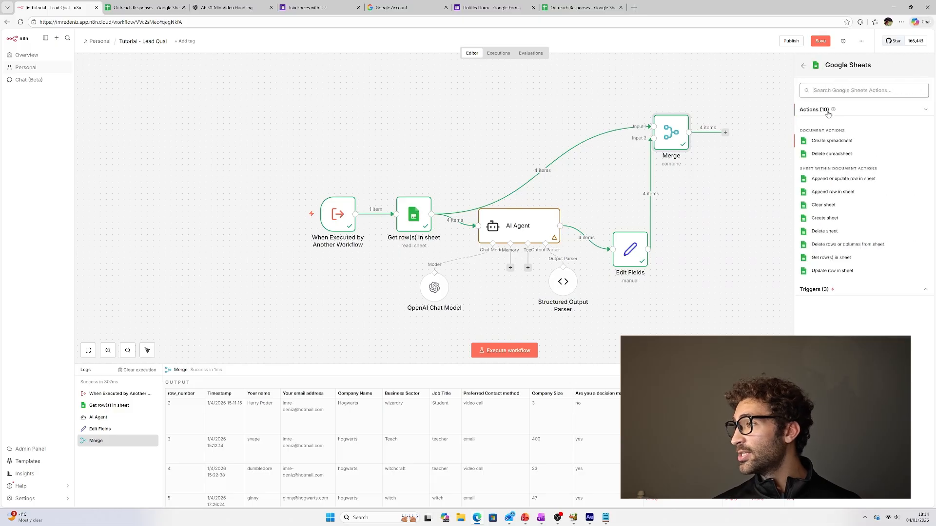
left_click(830, 271)
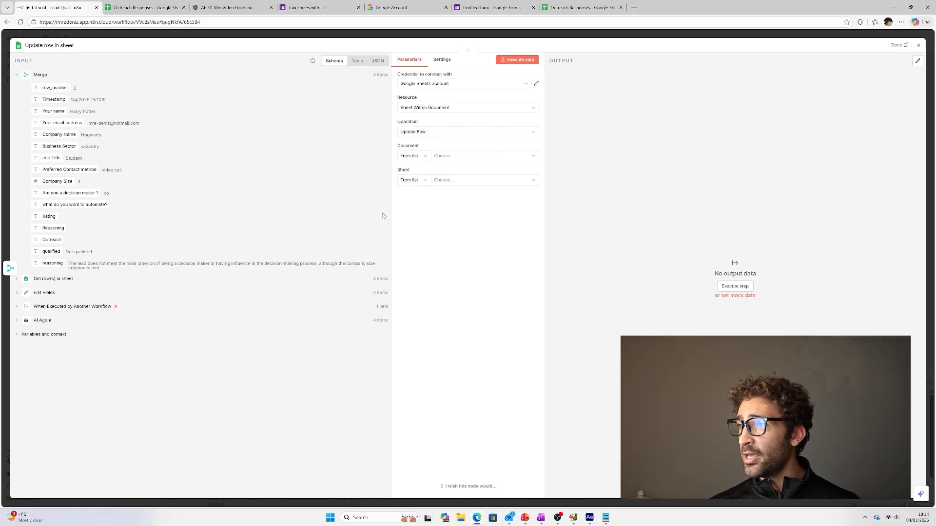
- Point the Update row node to the Outreach Responses document and its Form Responses 1 sheet
left_click(445, 155)
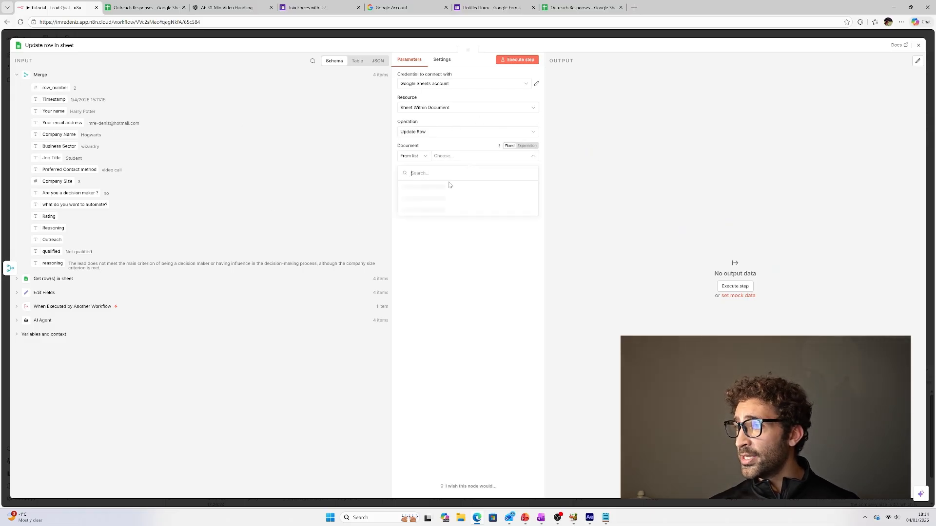
left_click(447, 185)
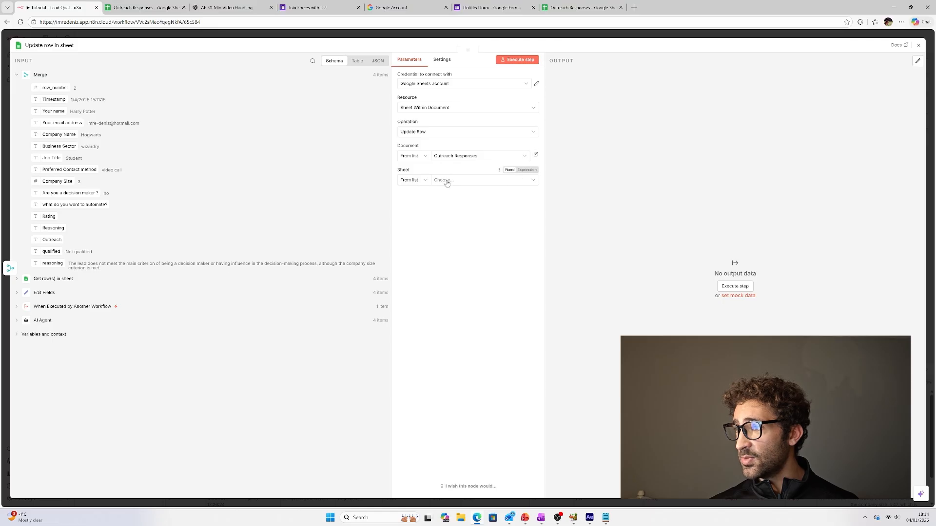
left_click(447, 181)
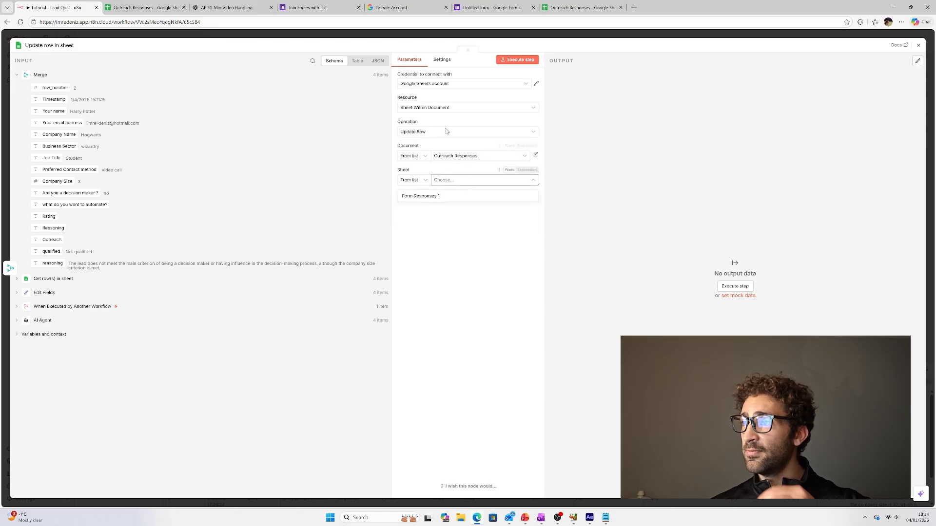
left_click(438, 196)
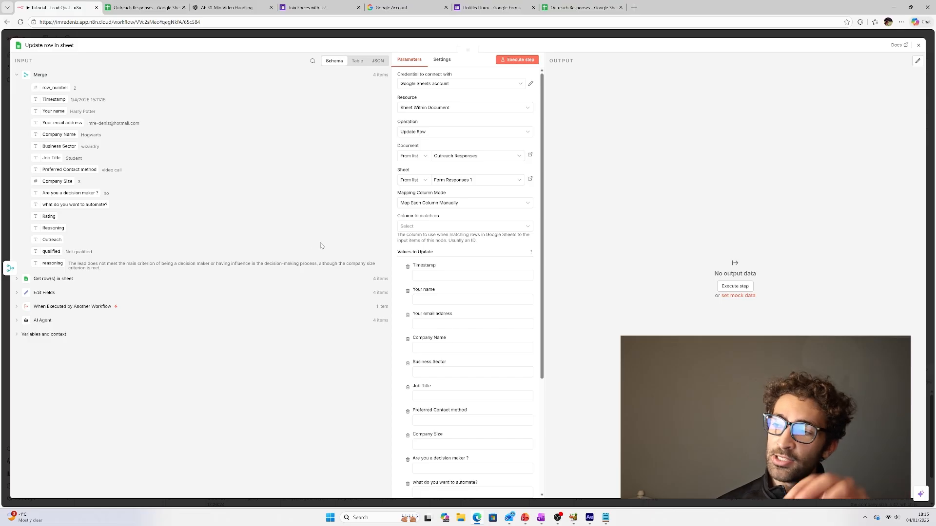
scroll(493, 282, "down", 3)
scroll(488, 273, "up", 3)
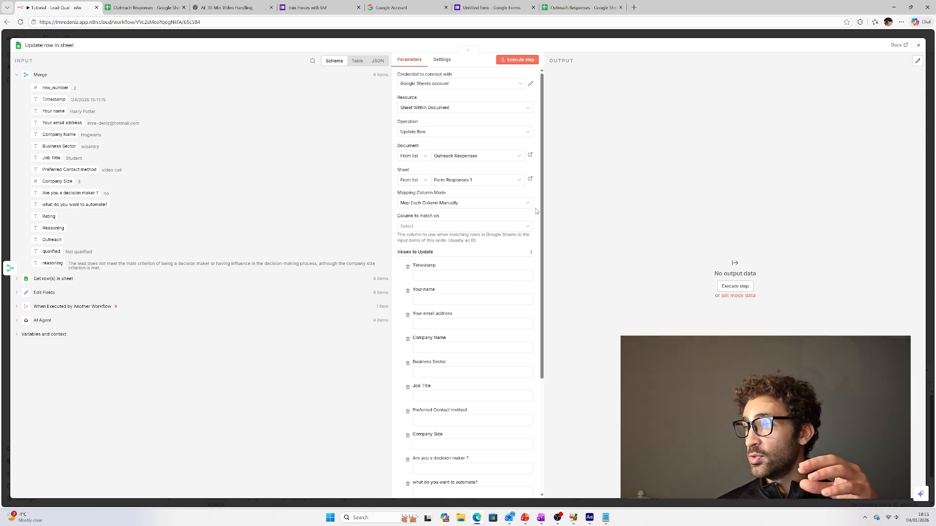
- Match rows on the Timestamp column and map the Merge output's Timestamp field to its value
left_click(426, 227)
left_click(470, 247)
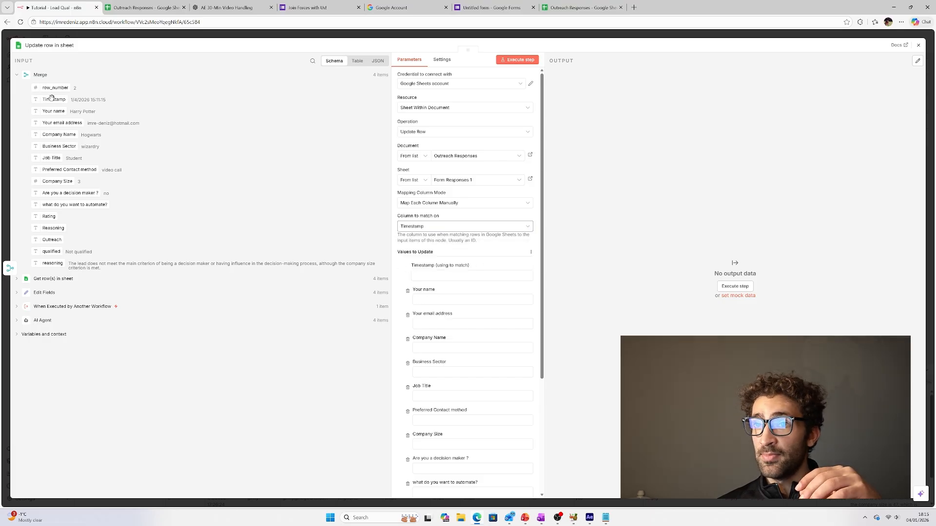
left_click_drag(51, 99, 429, 275)
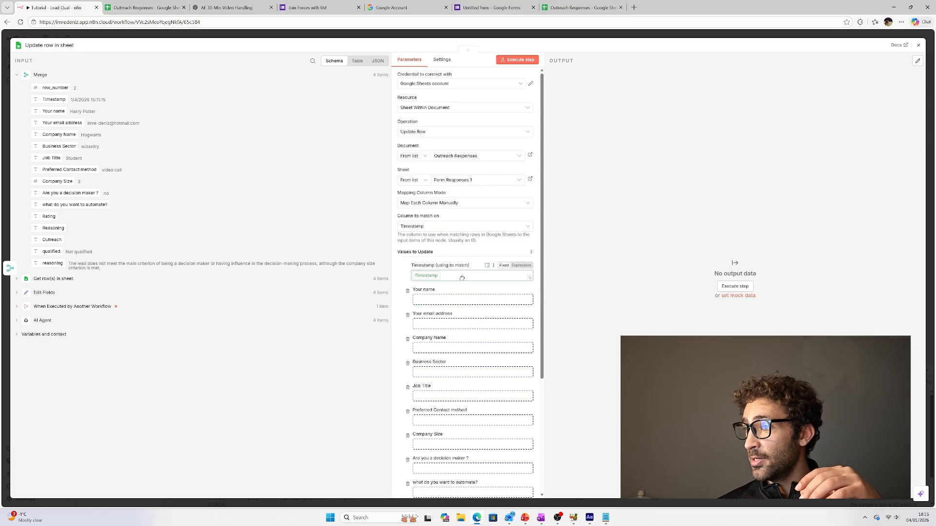
left_click(397, 303)
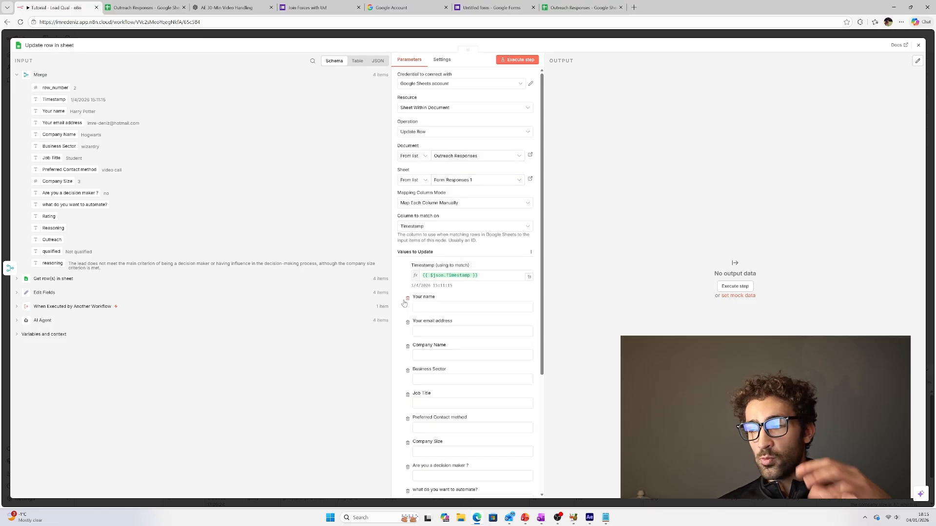
- Remove the columns from Your name through Preferred Contact method from the values to update
left_click(407, 298)
left_click(408, 299)
left_click(407, 299)
left_click(407, 299)
left_click(408, 298)
left_click(407, 299)
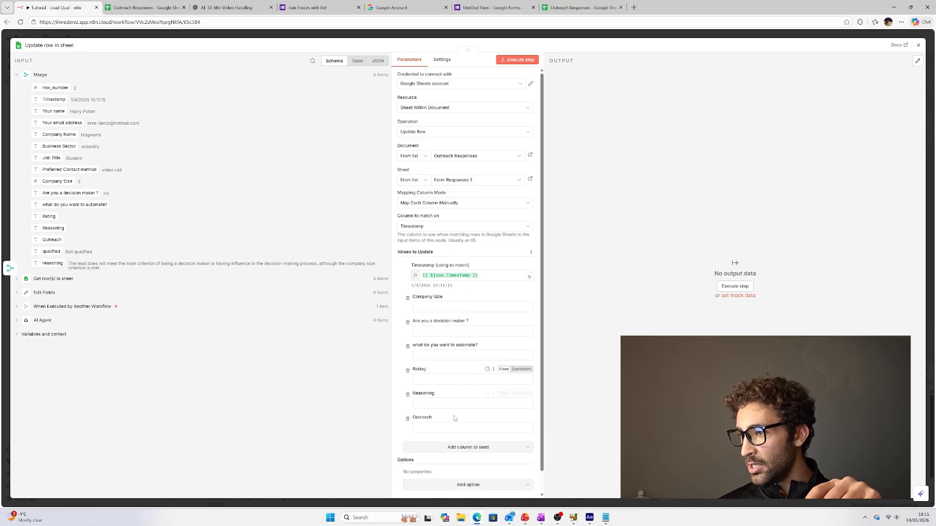
- Map the Merge output's reasoning field to the Reasoning column and its qualified field to Rating
scroll(428, 413, "down", 1)
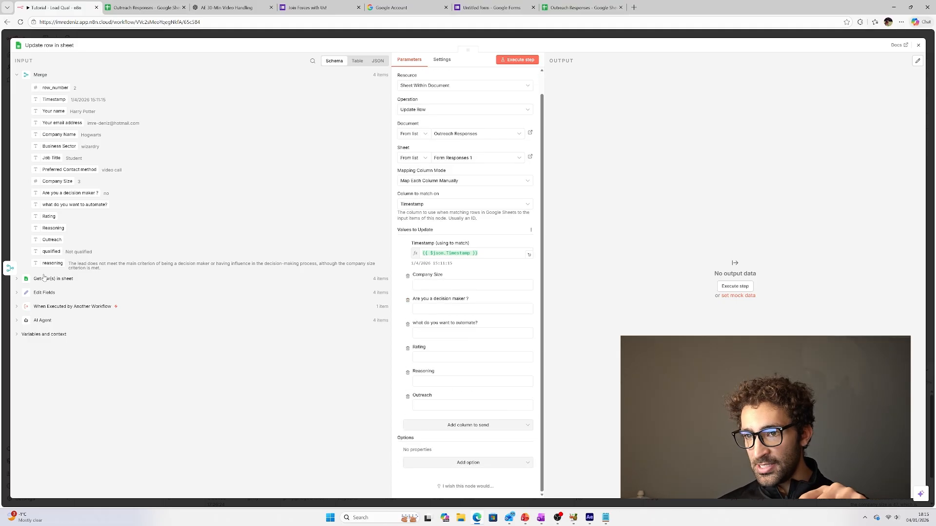
left_click_drag(50, 263, 428, 383)
left_click_drag(54, 251, 435, 354)
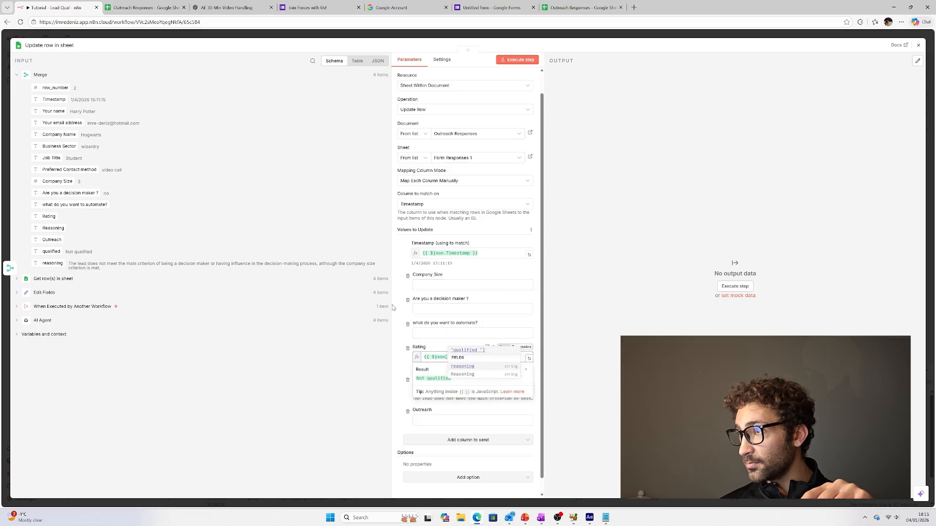
- Remove the Company Size, decision maker, automation question and Outreach columns from the values to update, and execute the Update row step
left_click(408, 277)
left_click(407, 278)
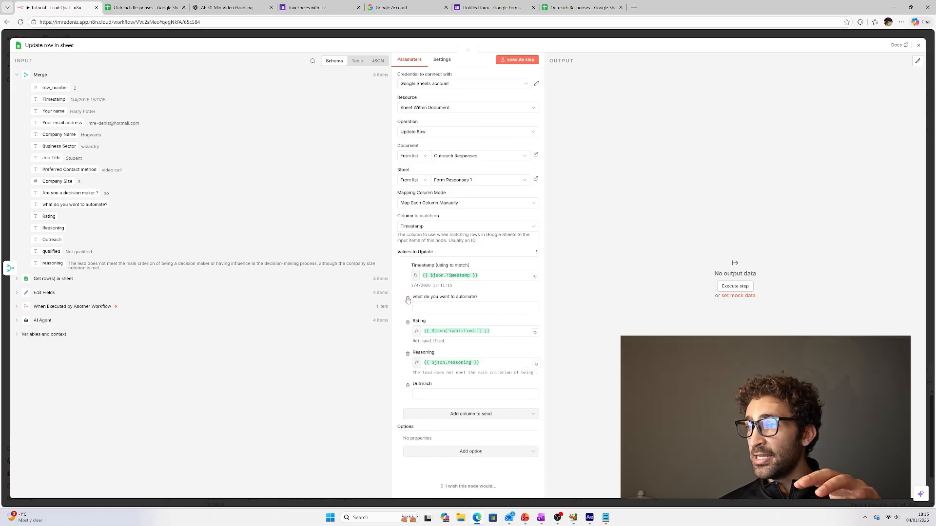
left_click(407, 299)
left_click(408, 361)
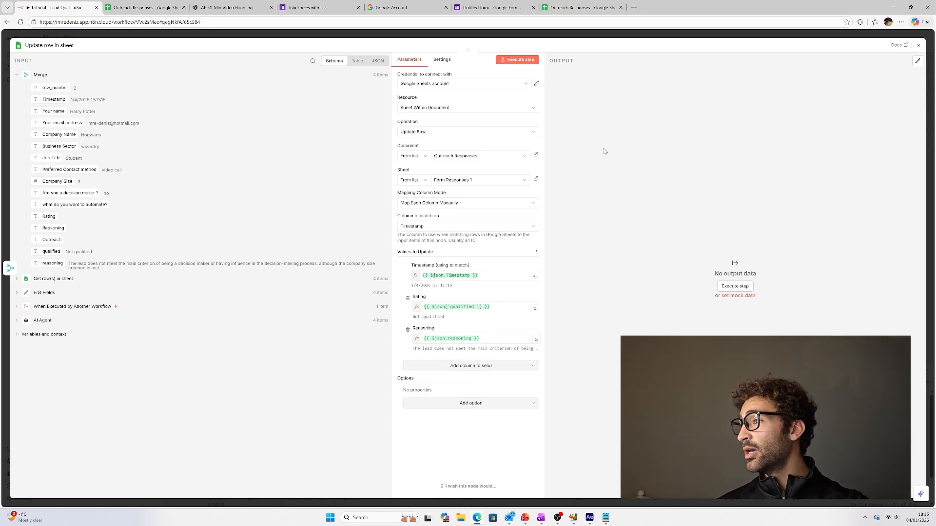
left_click(519, 62)
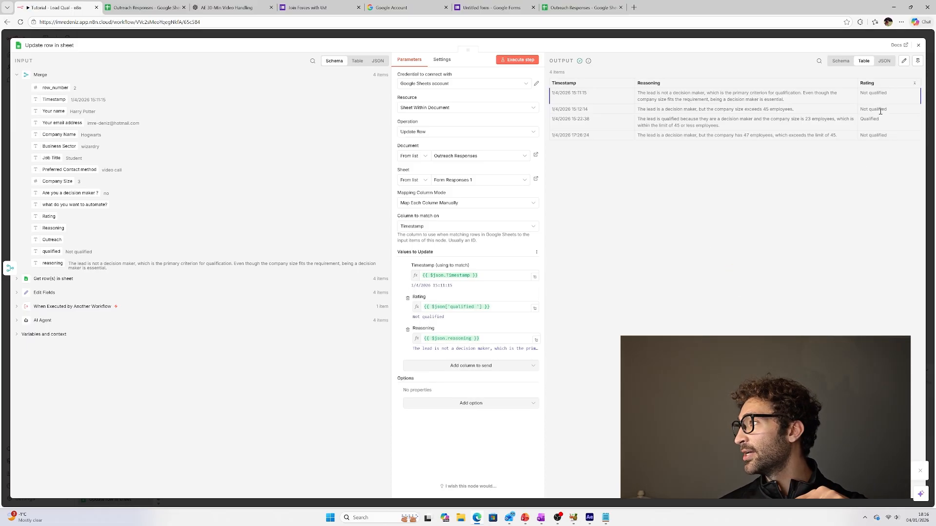
left_click(568, 37)
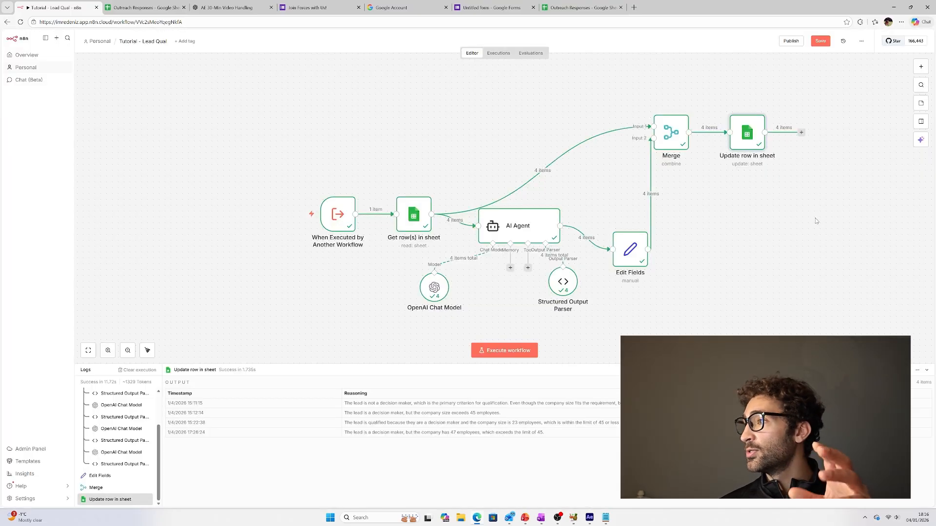
- Add an Edit Fields (Set) node after the Update row in sheet node
left_click(801, 132)
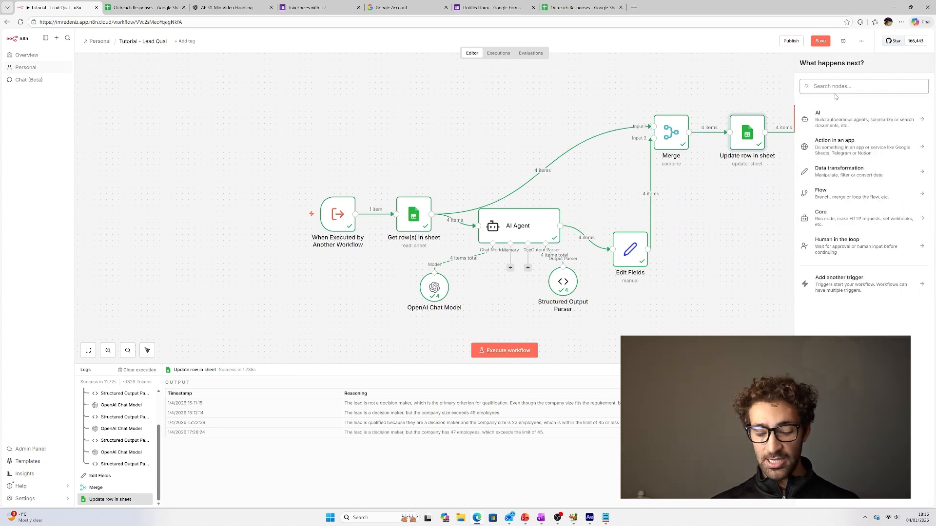
type("edit field")
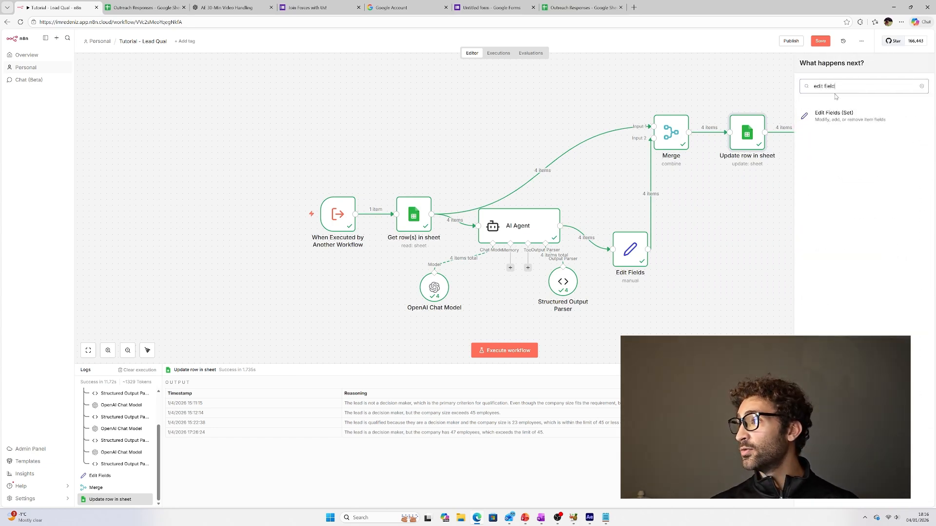
left_click(864, 113)
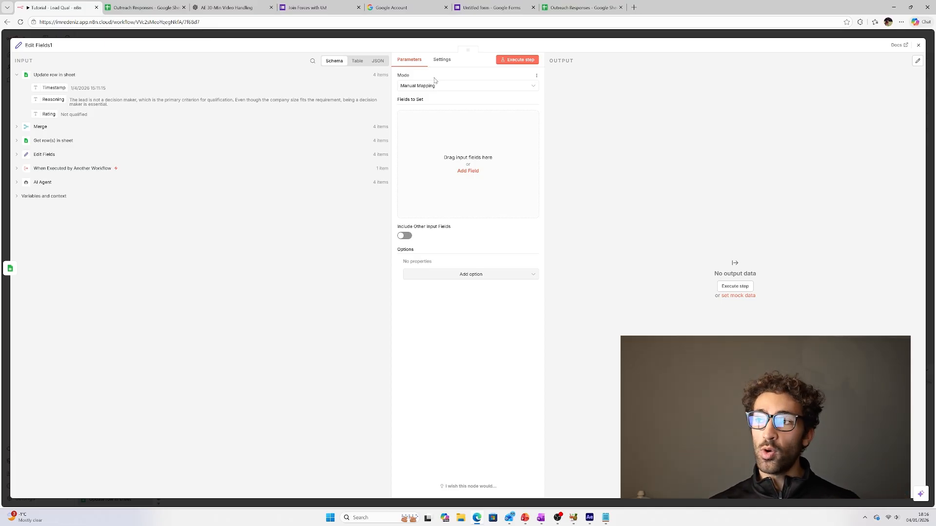
- Add a string field Reply with the value Done to the new Edit Fields node, and align the node with Update row in sheet
left_click(445, 148)
type("Reply")
key("Tab")
type("D")
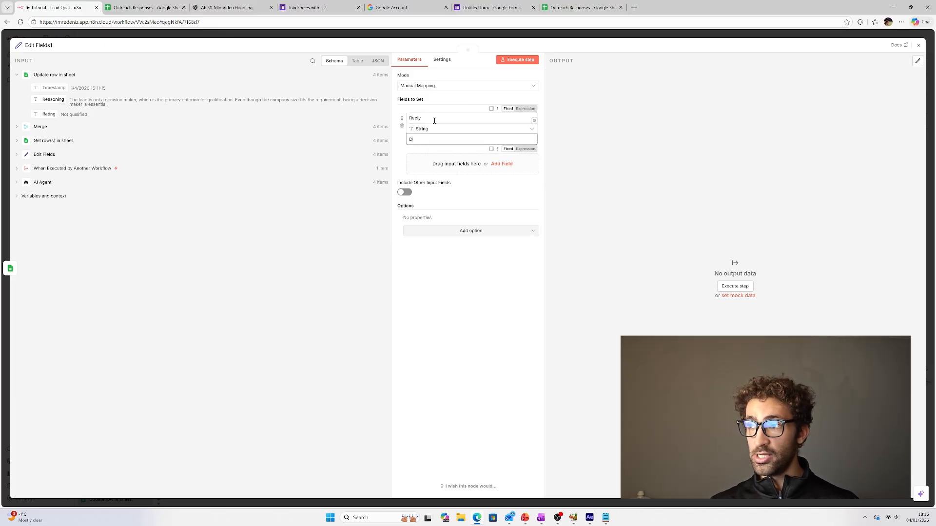
type("one")
left_click(425, 39)
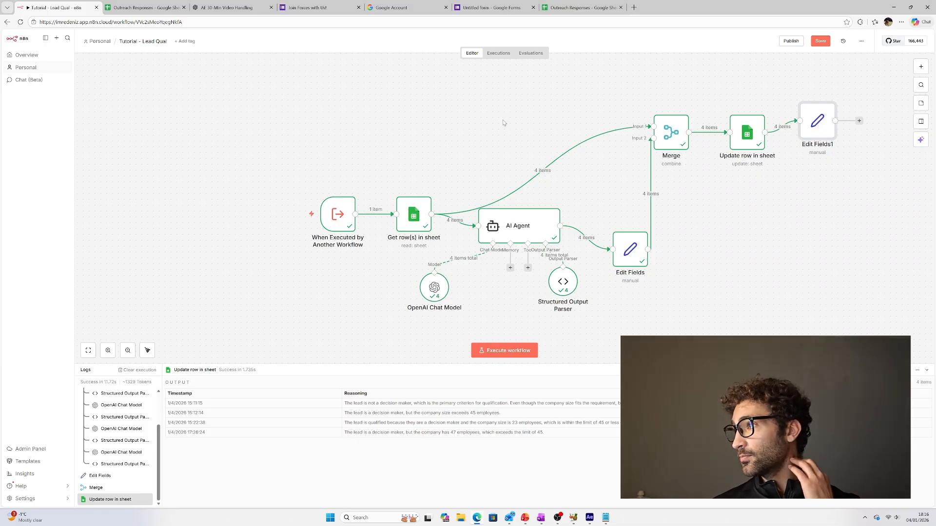
left_click_drag(814, 134, 826, 146)
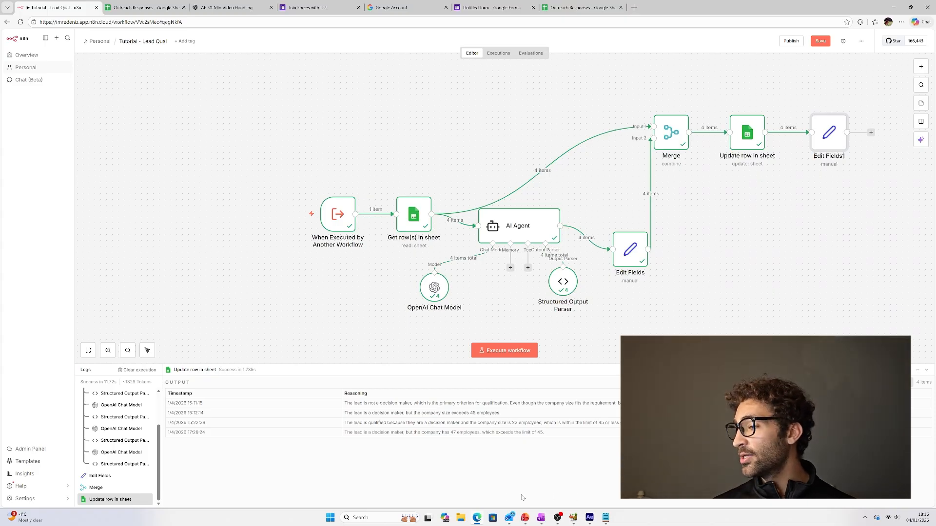
- Switch to PowerPoint to review the two workflow circles on the Workflows slide, and return to the n8n browser window
left_click(524, 517)
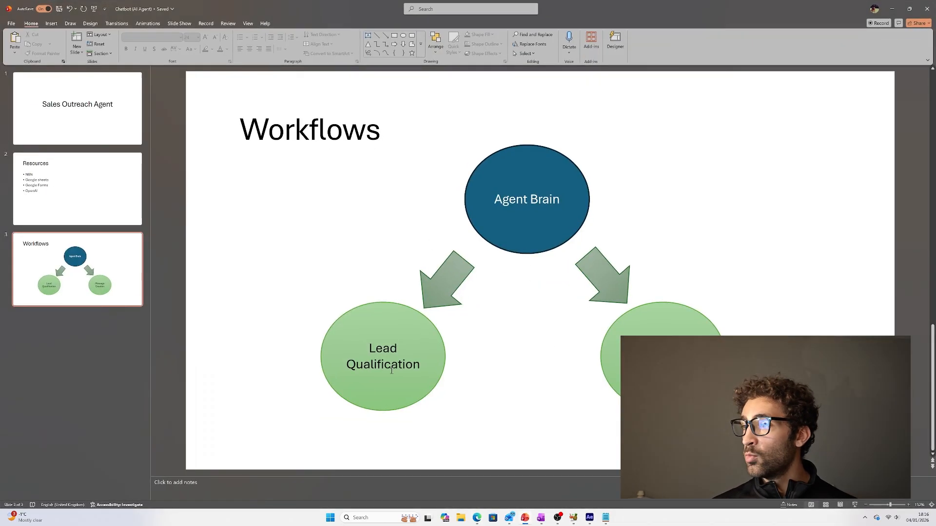
left_click(377, 365)
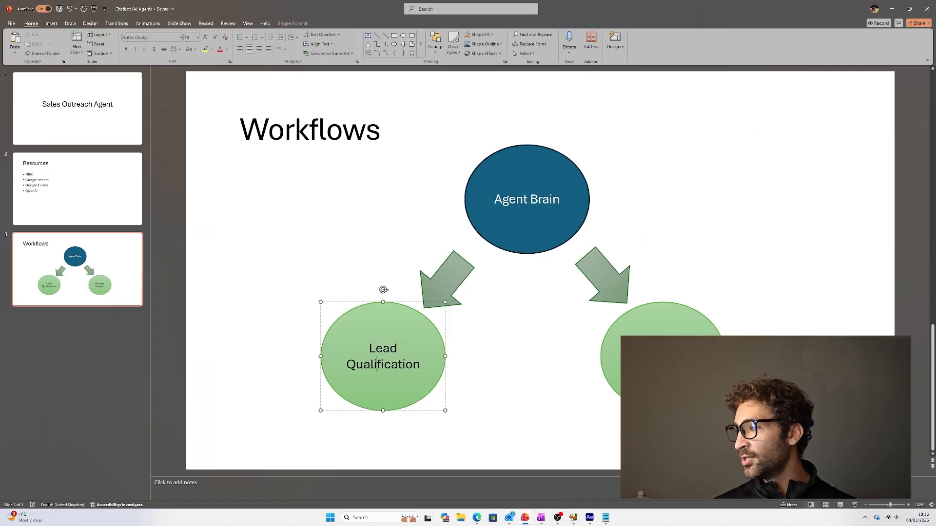
double_click(663, 353)
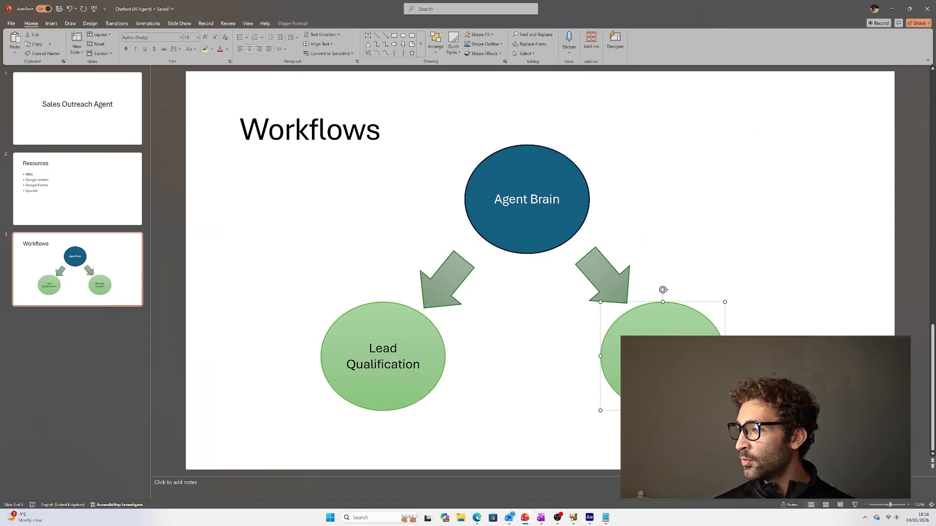
left_click(479, 518)
- Save the Tutorial - Lead Qual workflow and create a new blank workflow from the overview
left_click(820, 41)
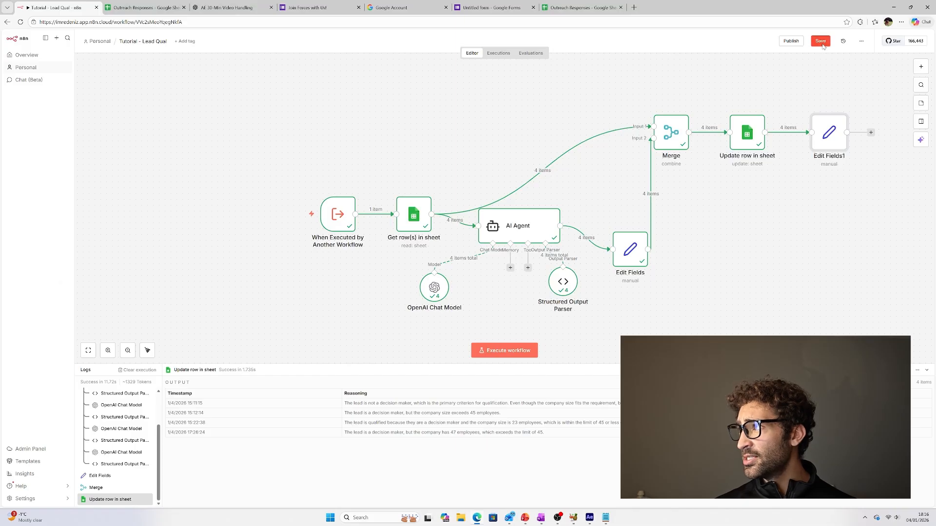
left_click(141, 42)
left_click(25, 55)
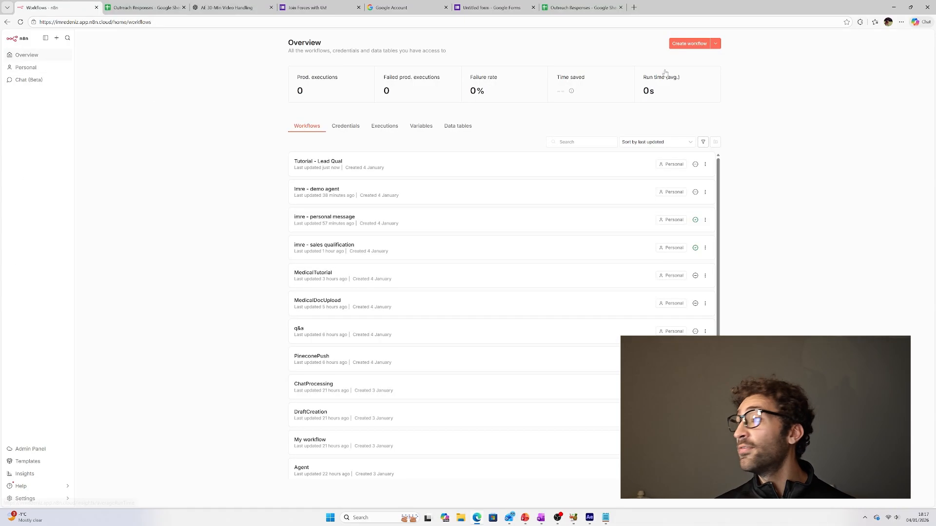
left_click(687, 44)
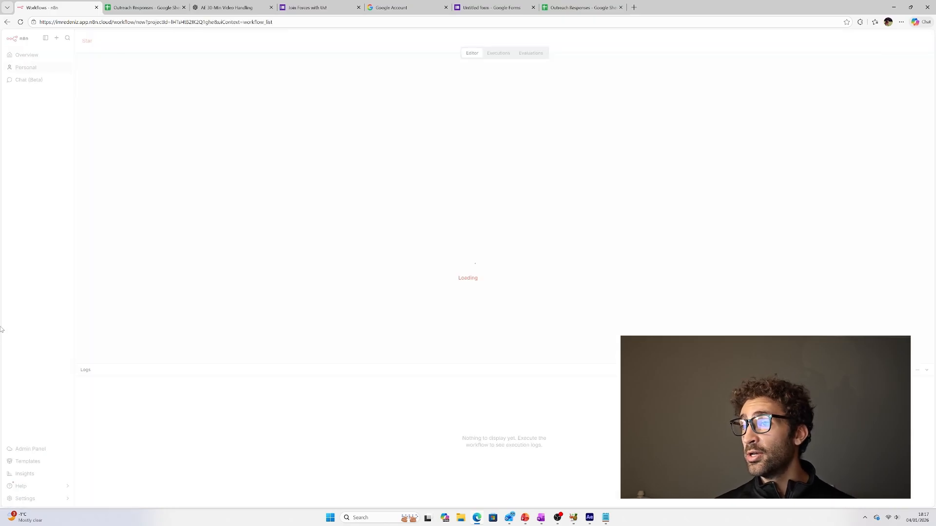
- Name the new workflow "Tutorial - message creation"
left_click(141, 42)
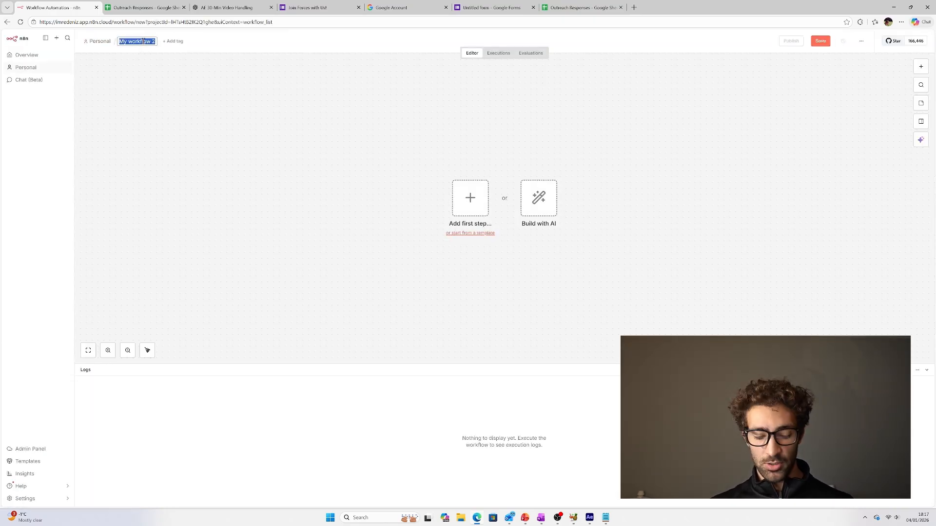
type("Tut")
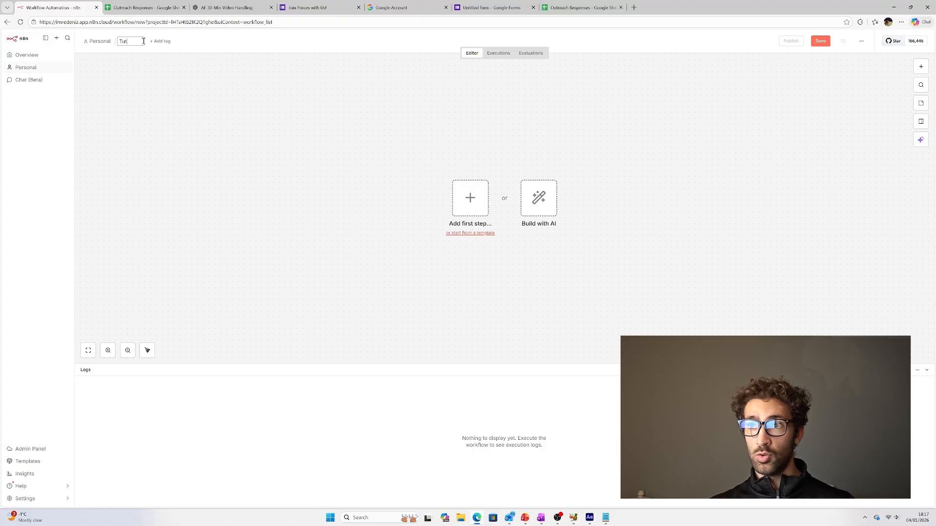
type("orial - message c")
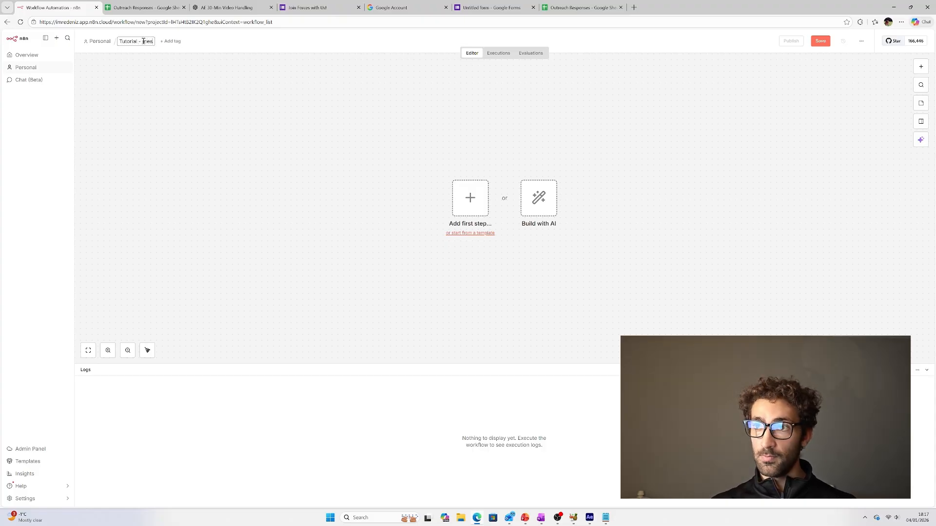
type("ion")
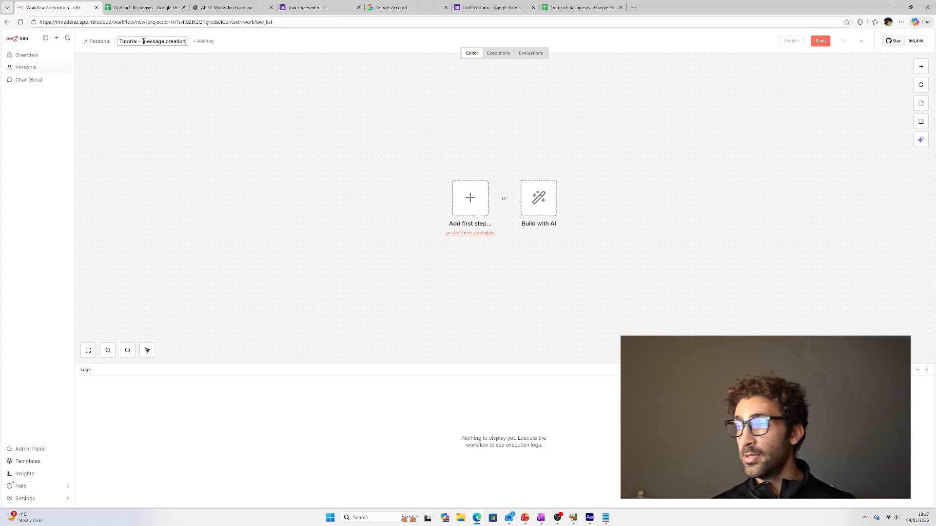
- Start the workflow with a When Executed by Another Workflow trigger that has a string input field named Input
left_click(474, 219)
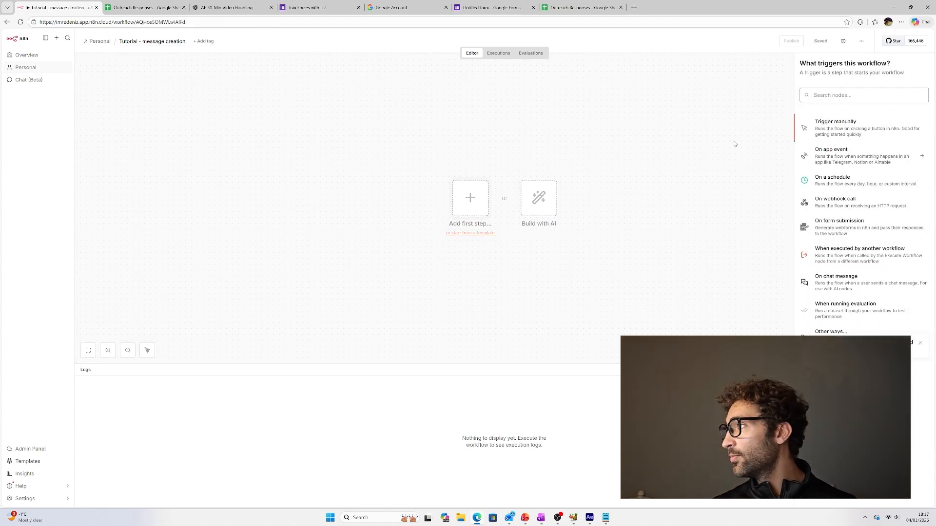
left_click(829, 254)
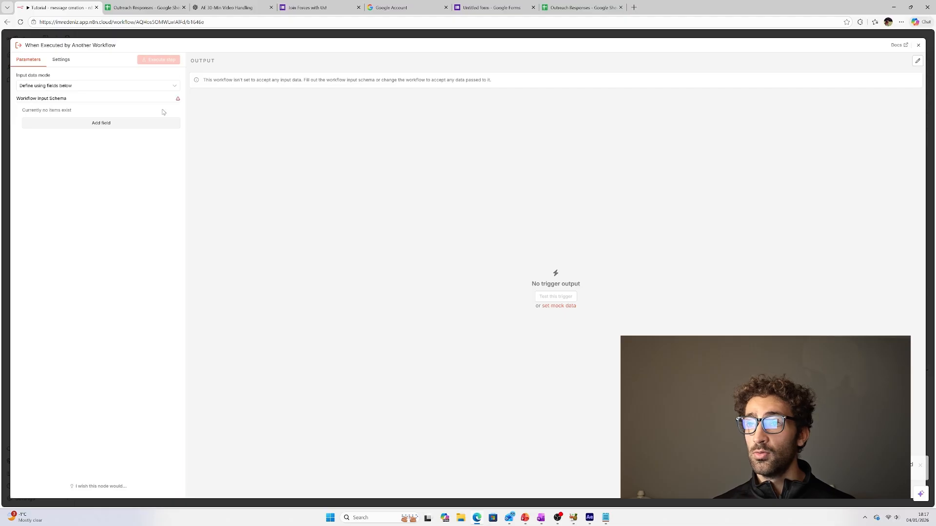
left_click(84, 123)
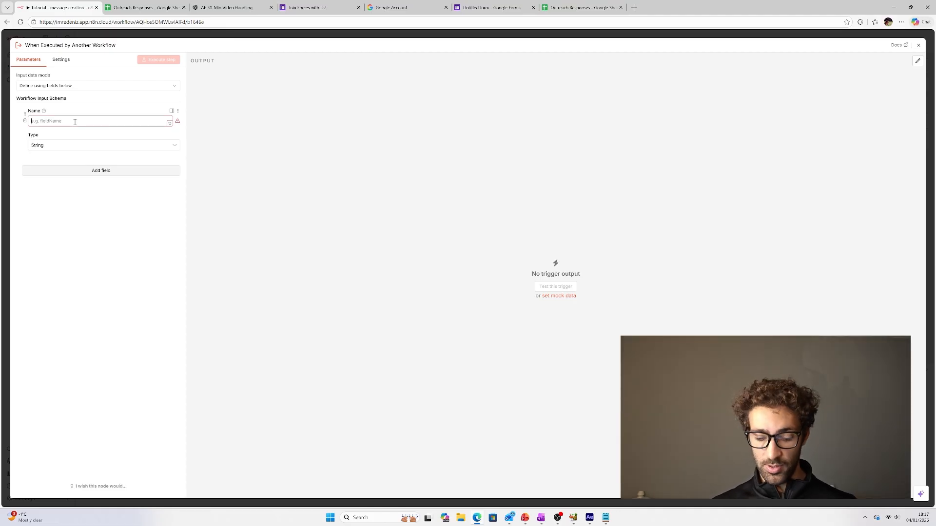
type("Input")
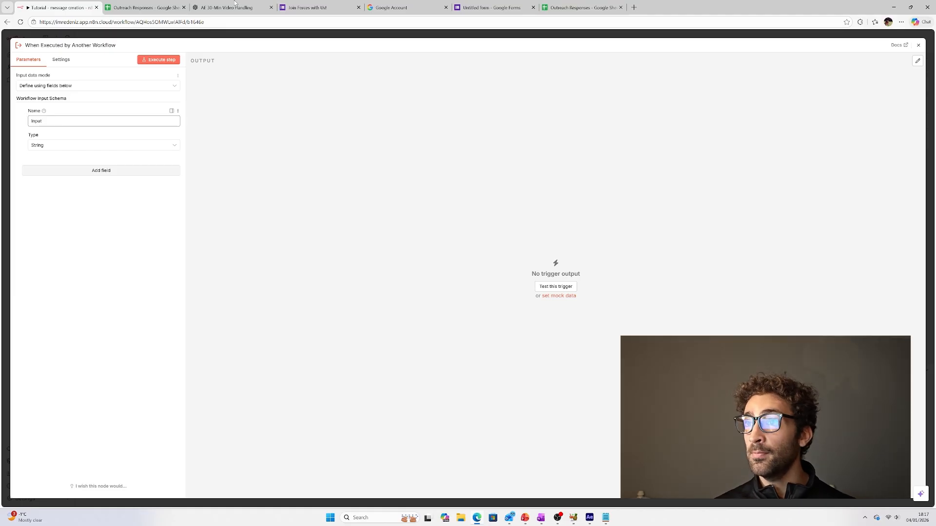
left_click(232, 34)
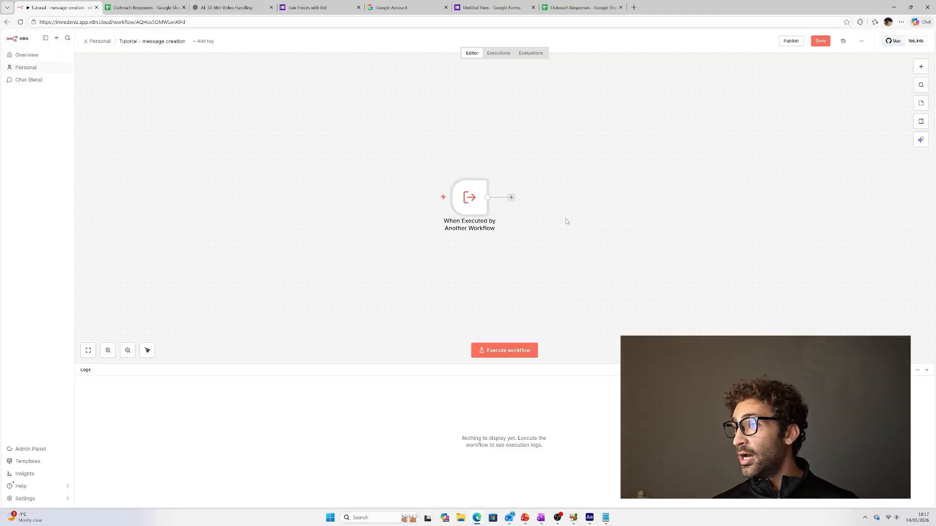
- Add a Google Sheets Get row(s) in sheet node after the trigger, reading the Form Responses 1 sheet of the Outreach Responses document
left_click(510, 197)
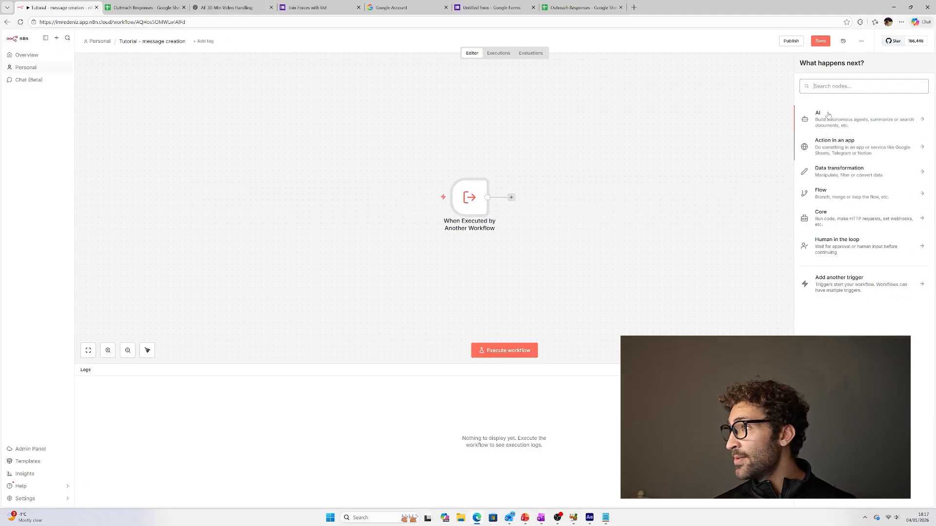
left_click(825, 86)
type("google")
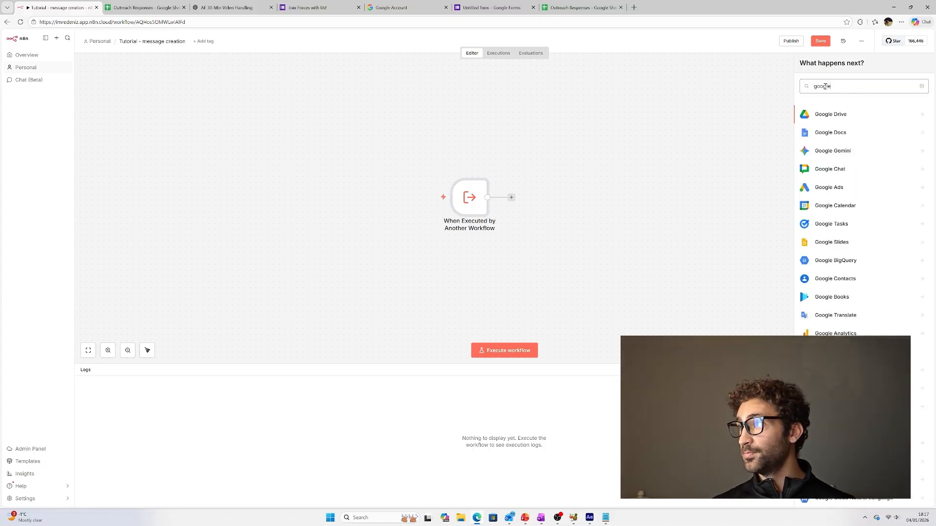
type(" sheet")
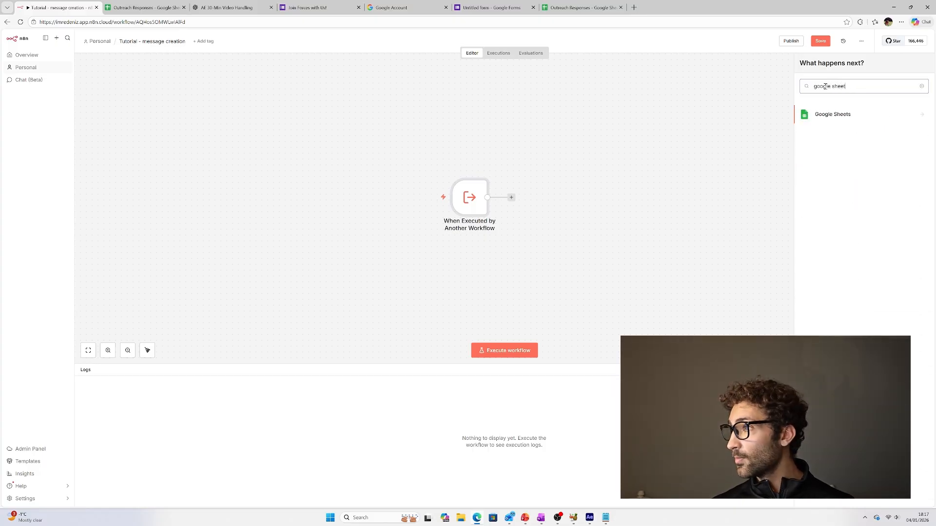
left_click(844, 113)
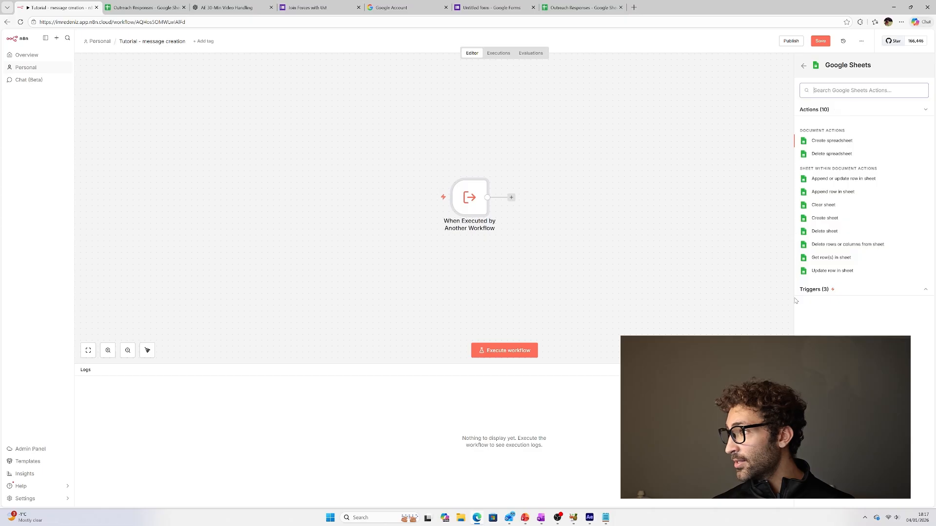
left_click(827, 262)
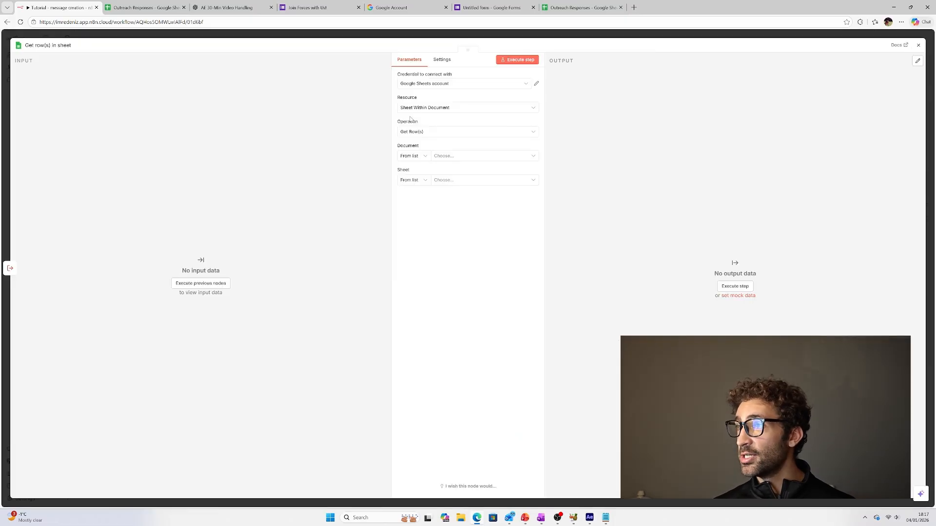
left_click(447, 156)
left_click(432, 188)
left_click(448, 181)
left_click(433, 197)
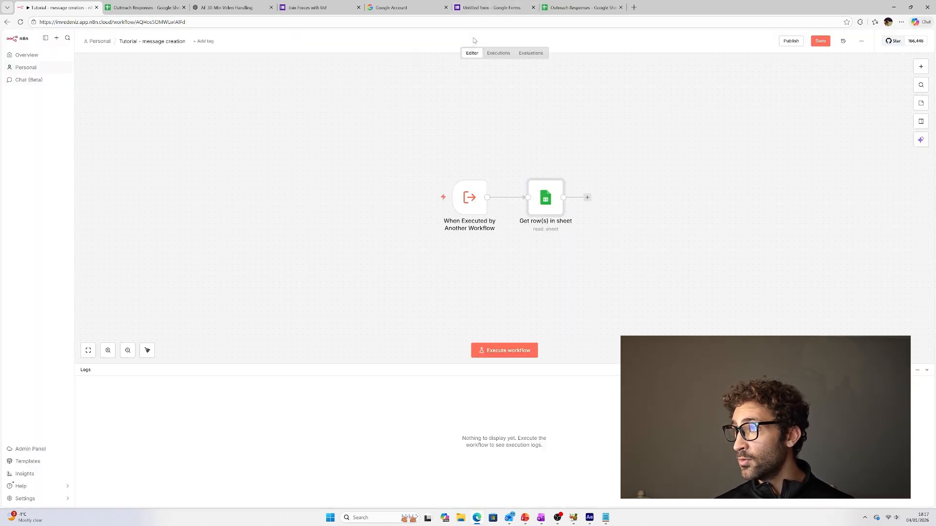
left_click(474, 36)
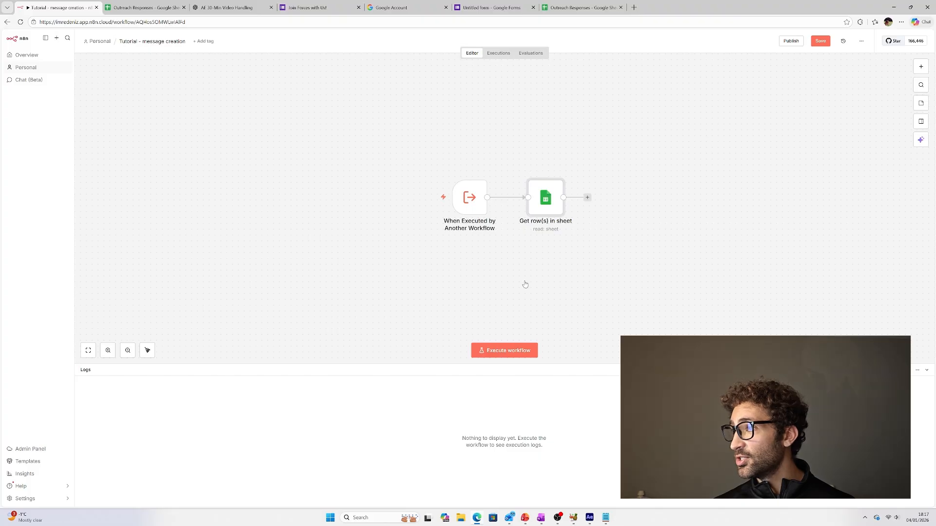
- Run the Get row(s) in sheet node and examine its output columns through to Rating, Reasoning and Outreach
left_click(530, 172)
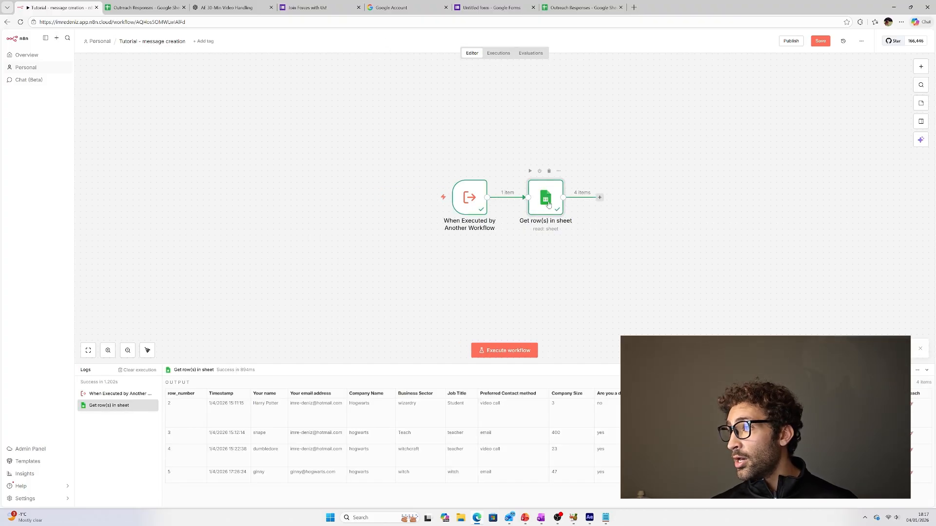
double_click(545, 199)
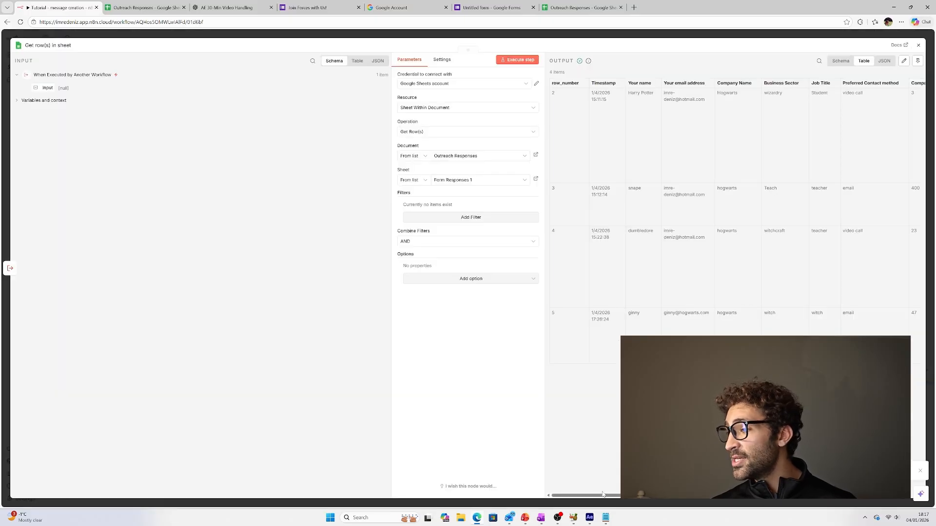
left_click_drag(609, 495, 765, 496)
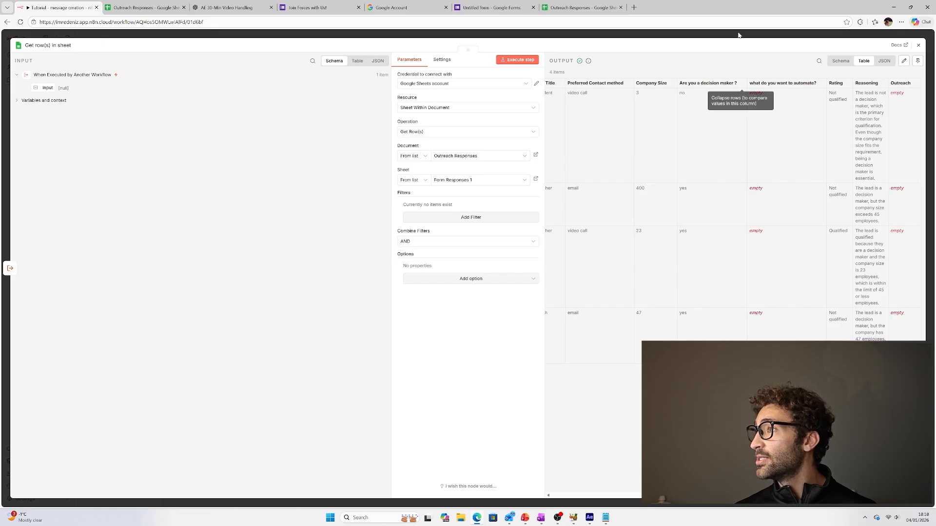
key("Escape")
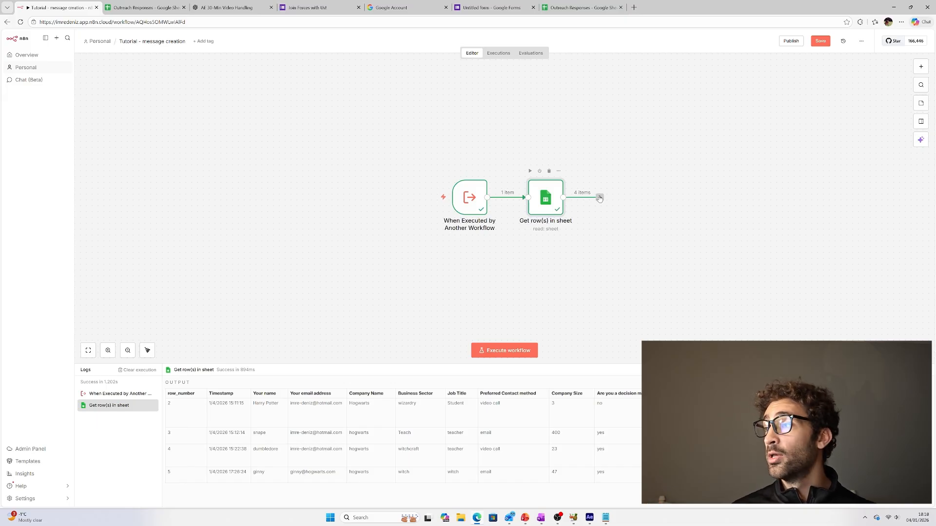
- Add an AI Agent node after Get row(s) in sheet and set its prompt source to Define below
left_click(599, 197)
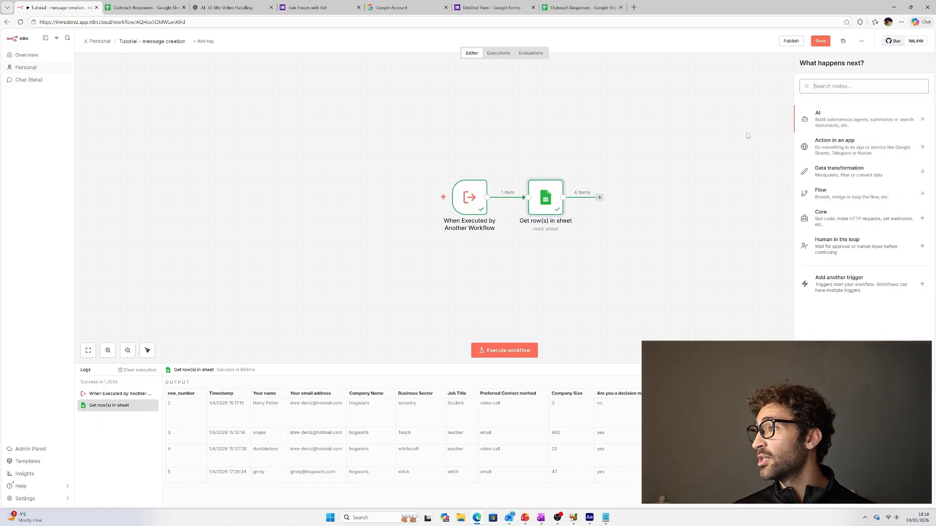
left_click(852, 116)
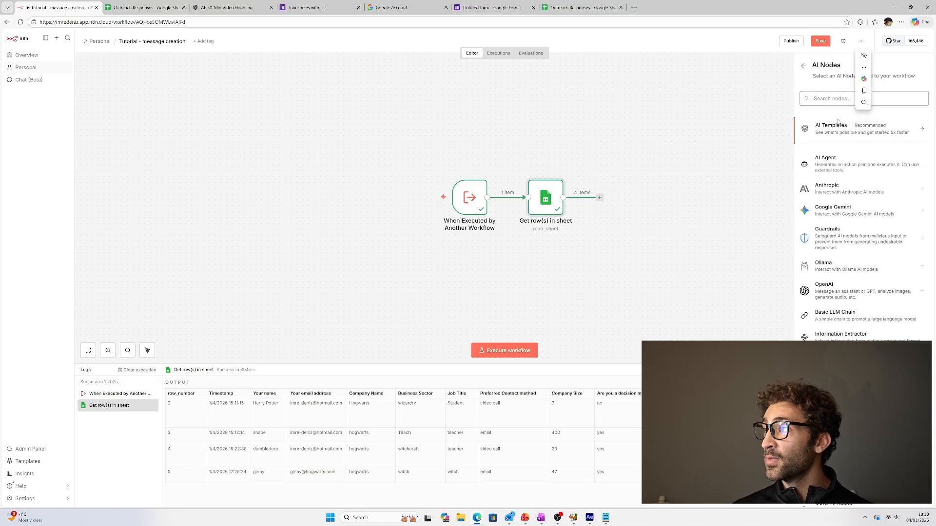
left_click(836, 158)
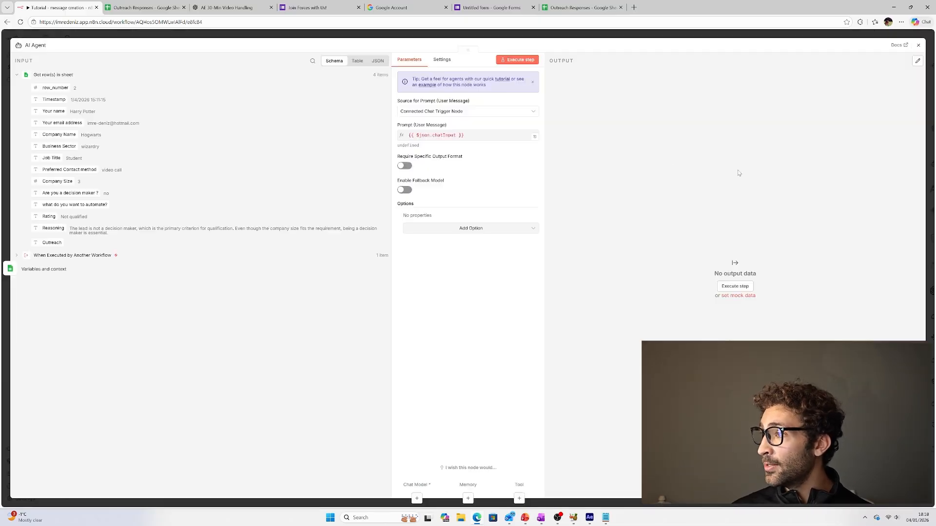
left_click(454, 112)
left_click(455, 160)
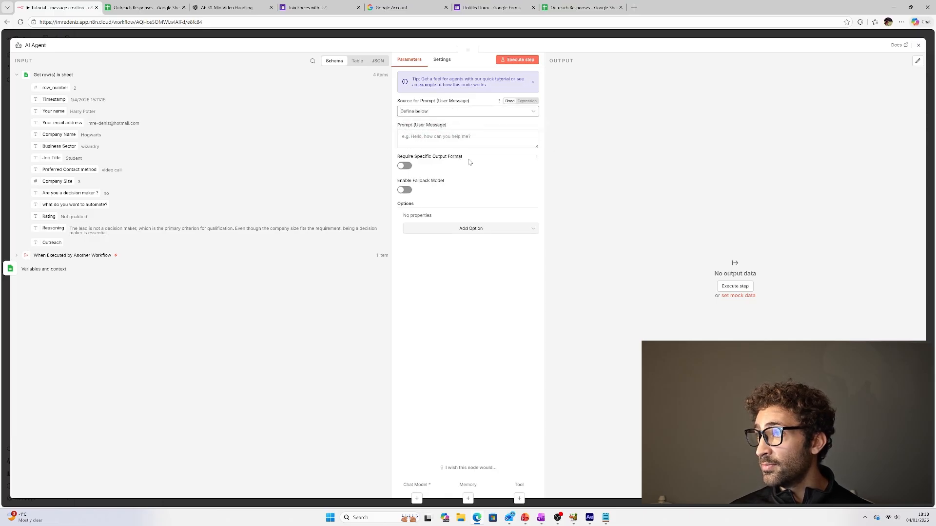
- Write the agent's user prompt as "This is the information:" followed by lines for Name, Job title, What they want to automate, rating and method of contact
left_click(442, 138)
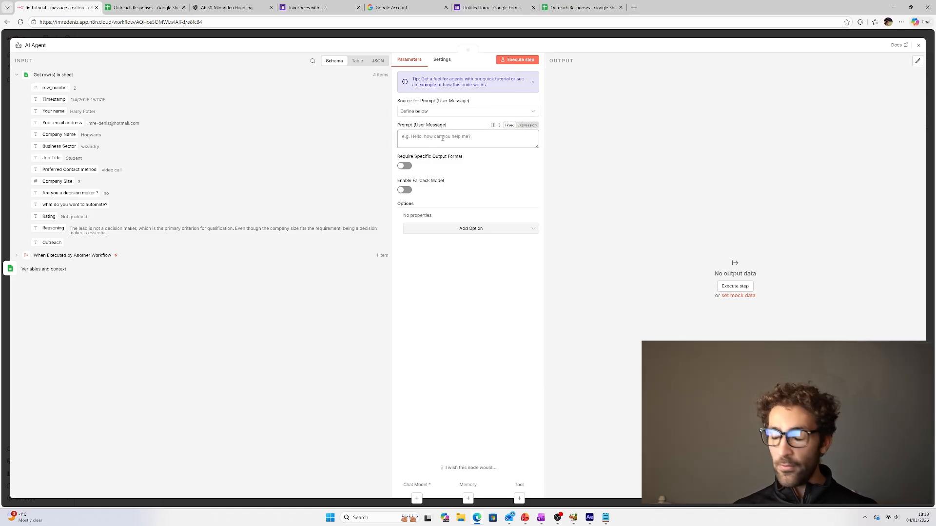
type("This is the information:")
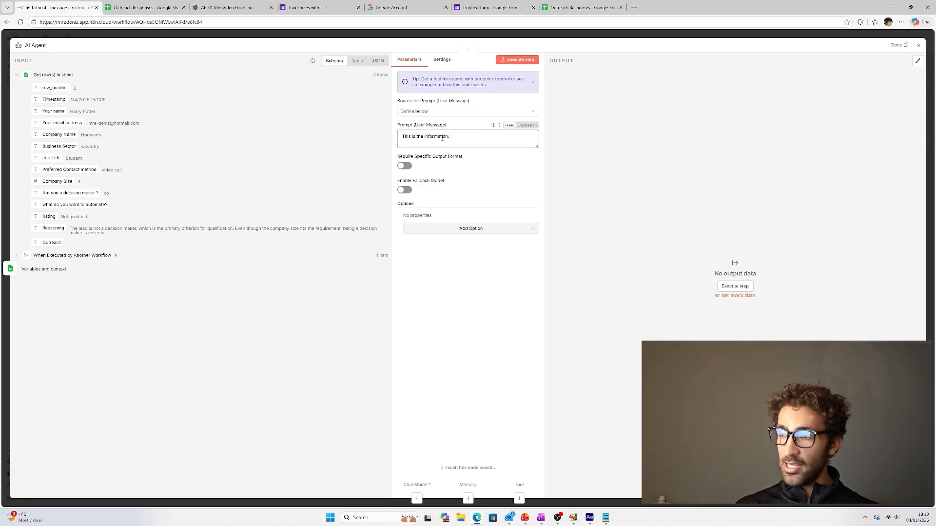
key("Return")
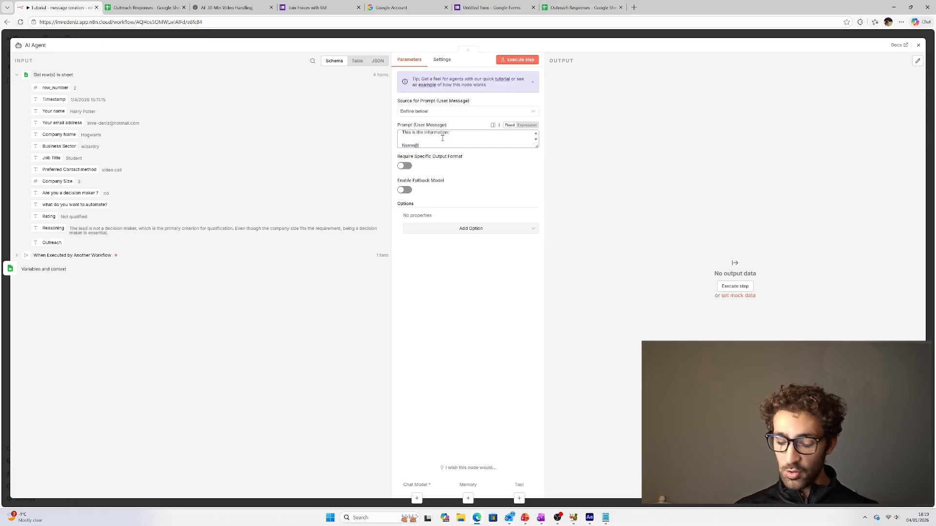
type("Name:")
key("Return")
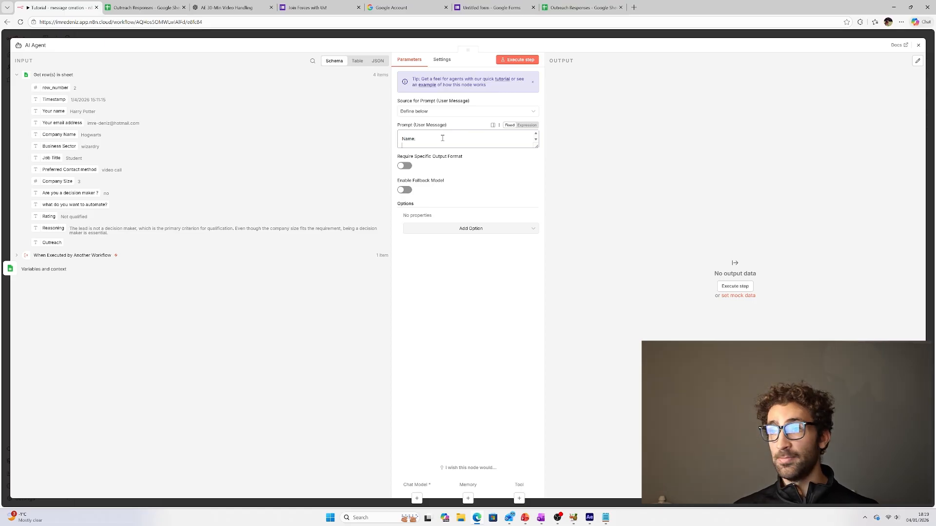
type("Job title:")
key("Return")
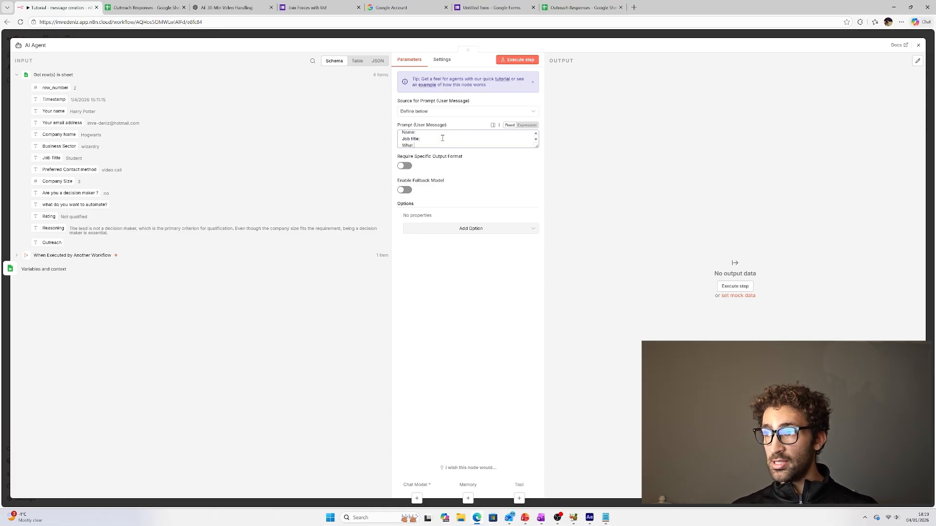
type("What they want to automate:")
key("Return")
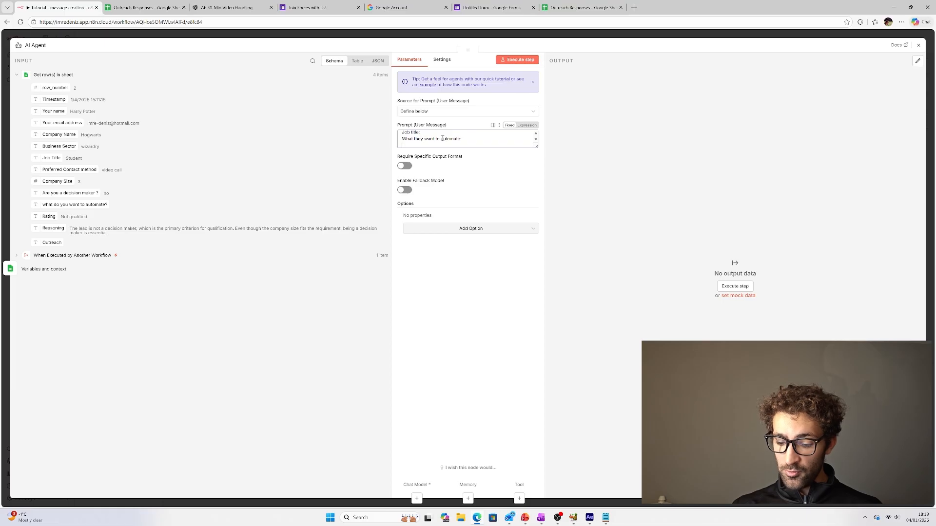
type("rating:")
key("Return")
type("method of contact:")
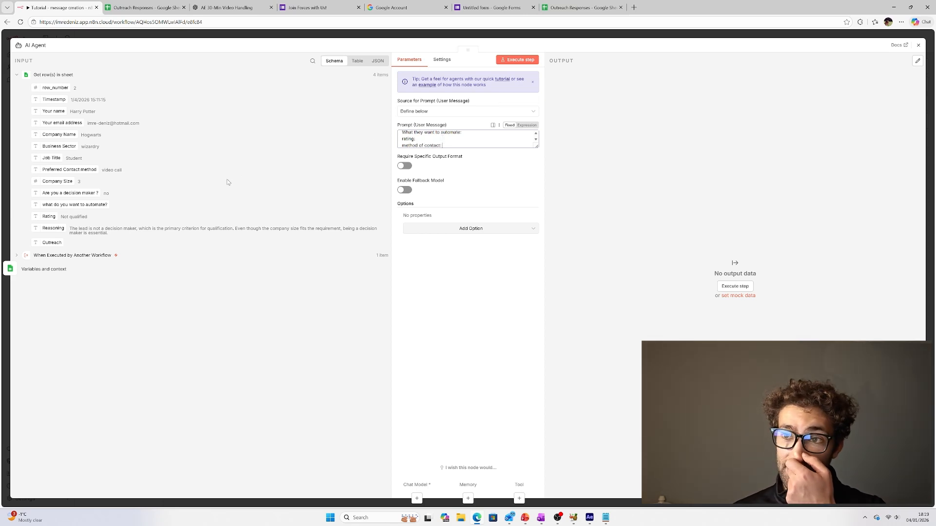
- Map the sheet's Your name field into the agent prompt, placing its expression after the "Name:" label
scroll(473, 137, "up", 3)
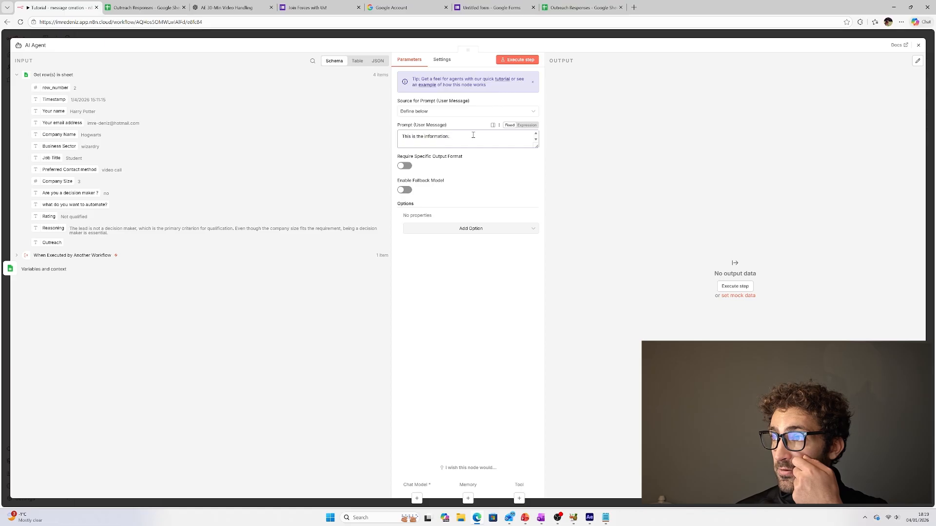
left_click_drag(52, 111, 437, 140)
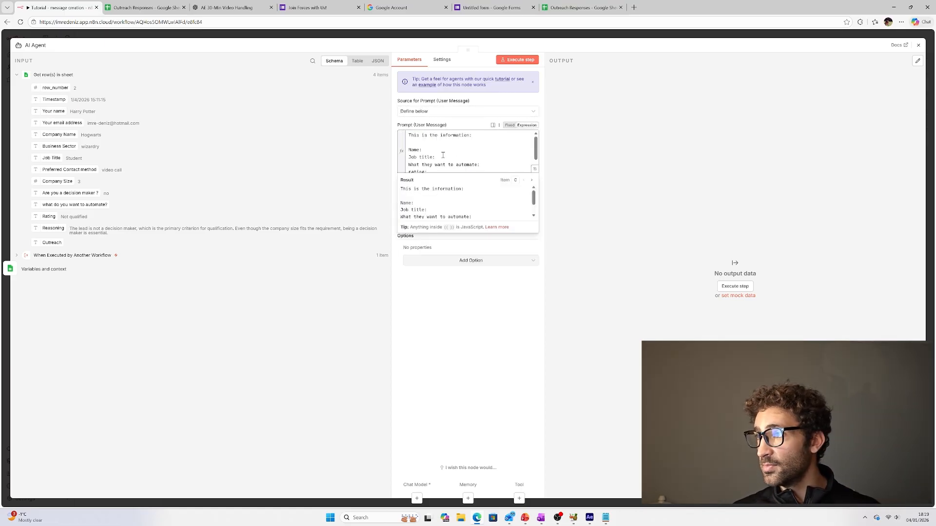
left_click_drag(461, 167, 554, 166)
left_click_drag(459, 158, 460, 164)
key("Right")
key("ctrl+shift+Right")
key("ctrl+shift+Right")
key("ctrl+shift+Right")
key("ctrl+shift+Right")
key("ctrl+shift+Right")
key("ctrl+shift+Right")
key("ctrl+shift+Right")
key("ctrl+shift+Right")
key("ctrl+c")
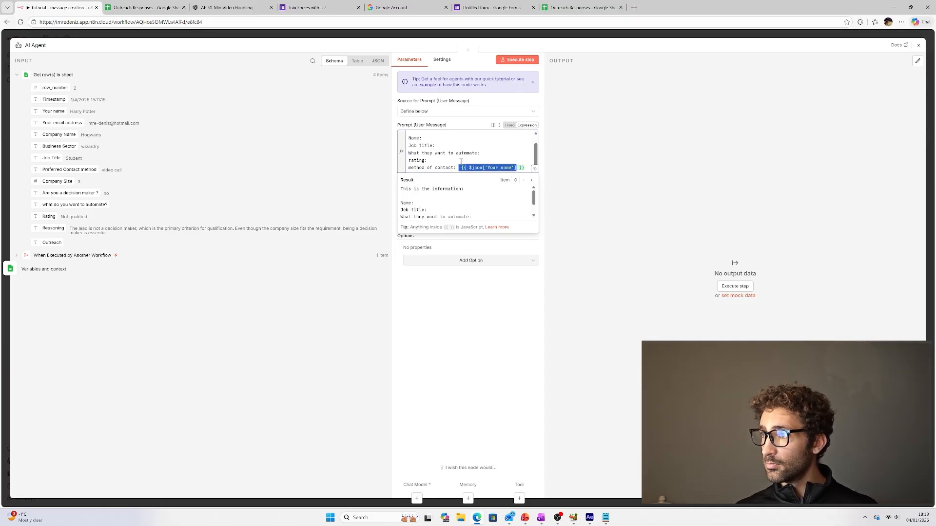
key("BackSpace")
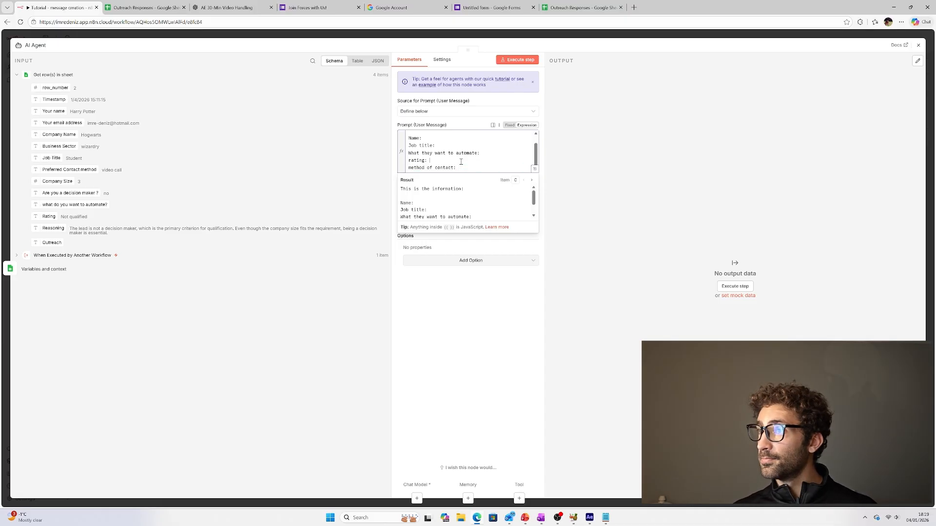
key("ctrl+v")
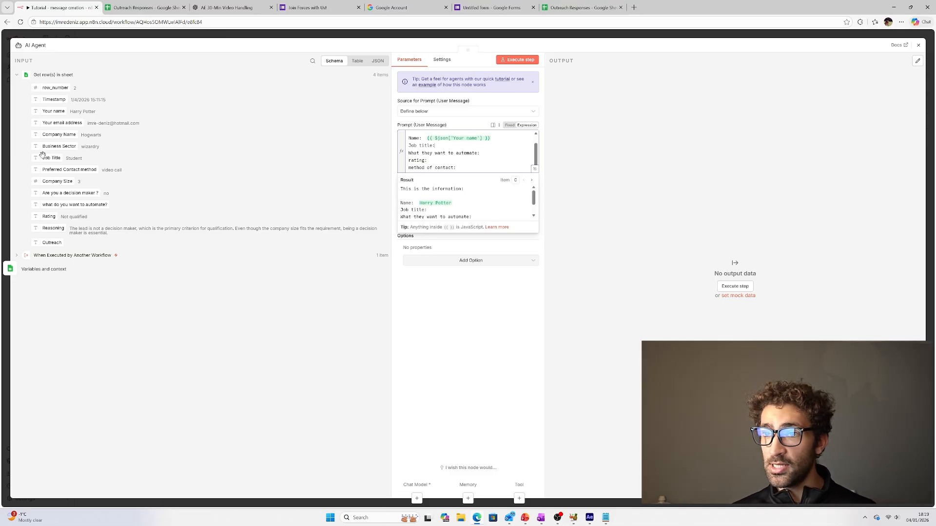
- Map the sheet's Job Title field into the agent prompt after the "Job title:" label, undoing a misplaced insertion
left_click_drag(47, 158, 469, 150)
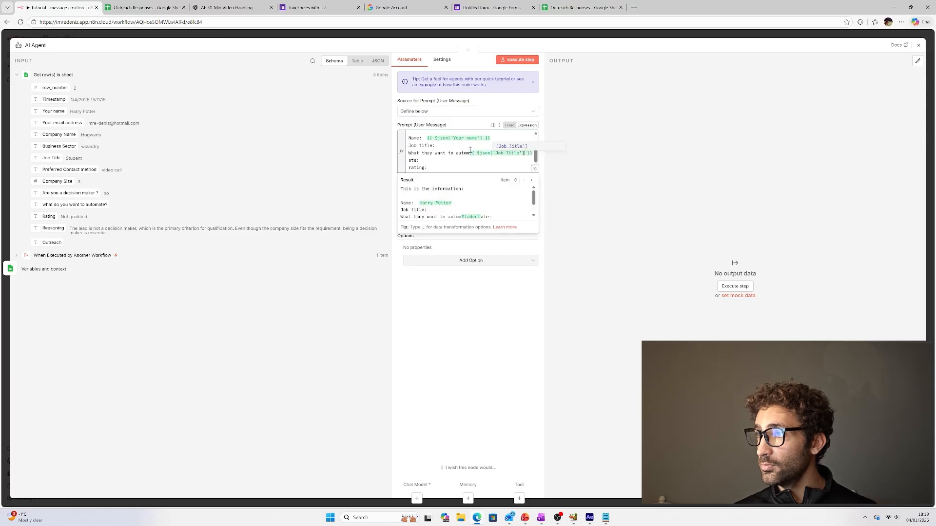
key("ctrl+z")
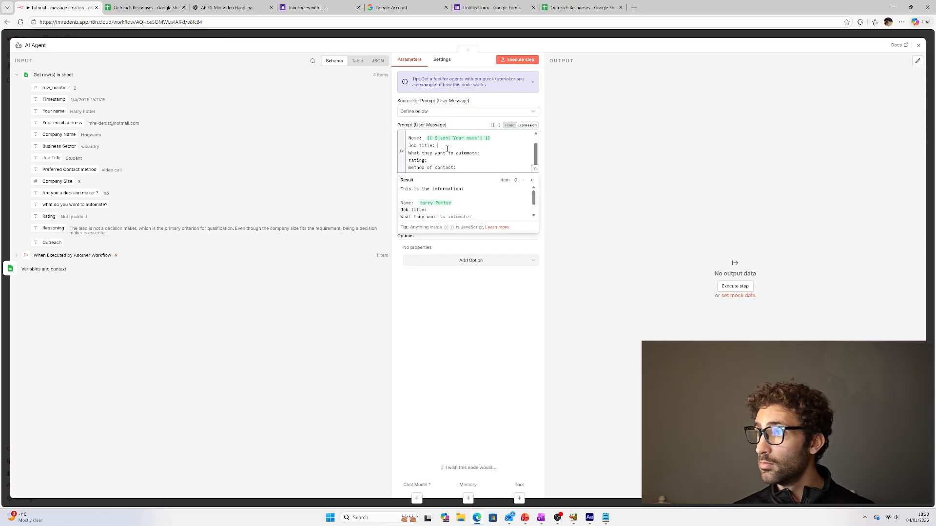
left_click_drag(48, 158, 466, 146)
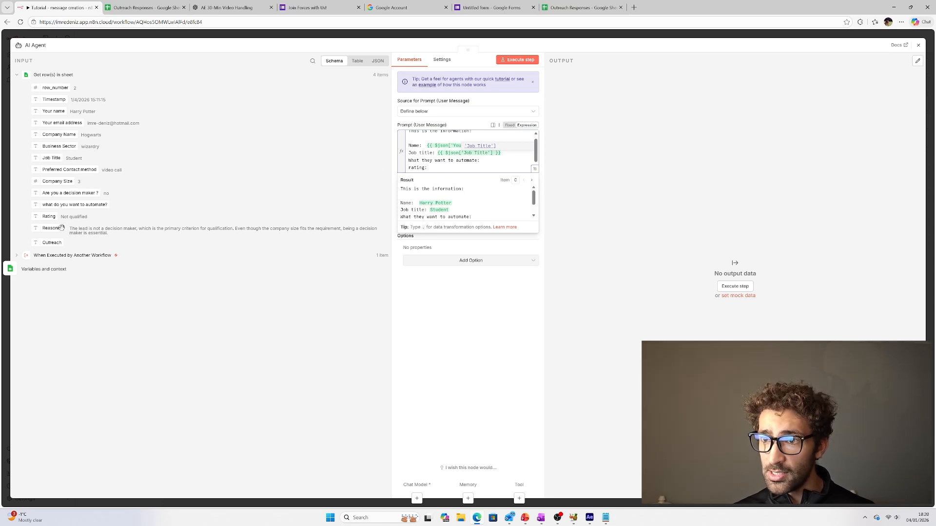
- Map the sheet's automation request, Rating and Preferred Contact method fields after their matching labels in the agent prompt
left_click_drag(68, 204, 489, 162)
left_click(478, 160)
scroll(465, 153, "down", 1)
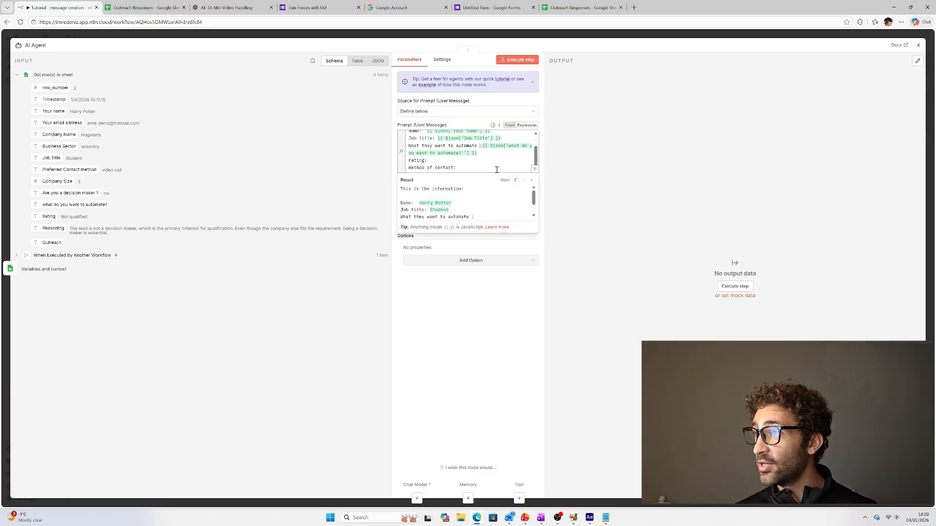
left_click_drag(50, 217, 433, 161)
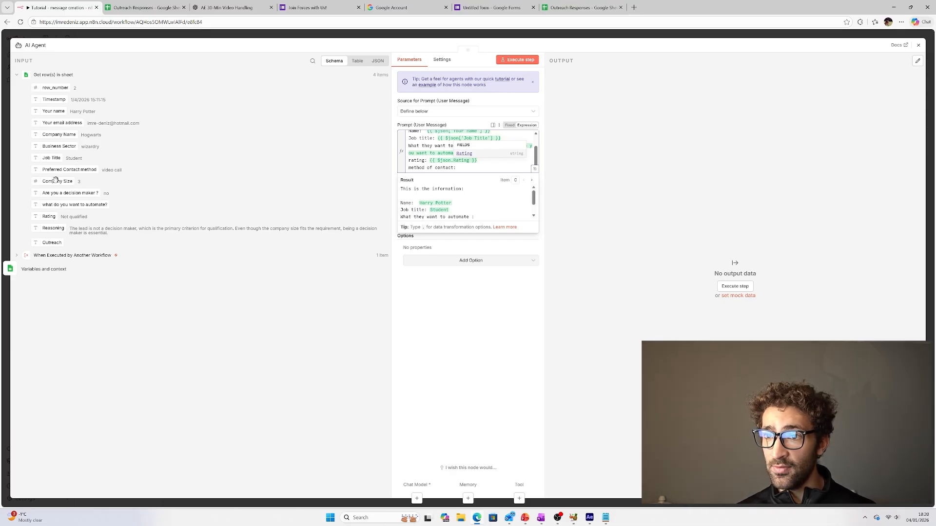
left_click_drag(63, 171, 486, 168)
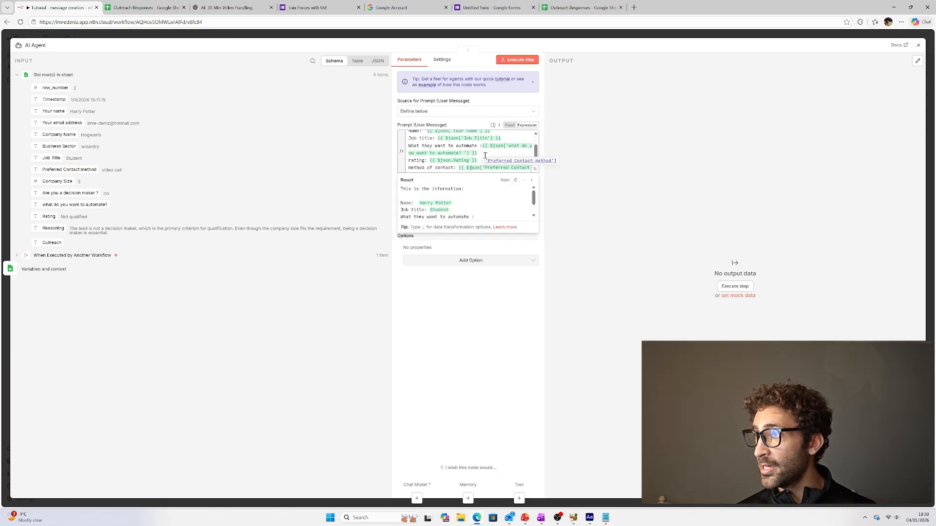
left_click(455, 166)
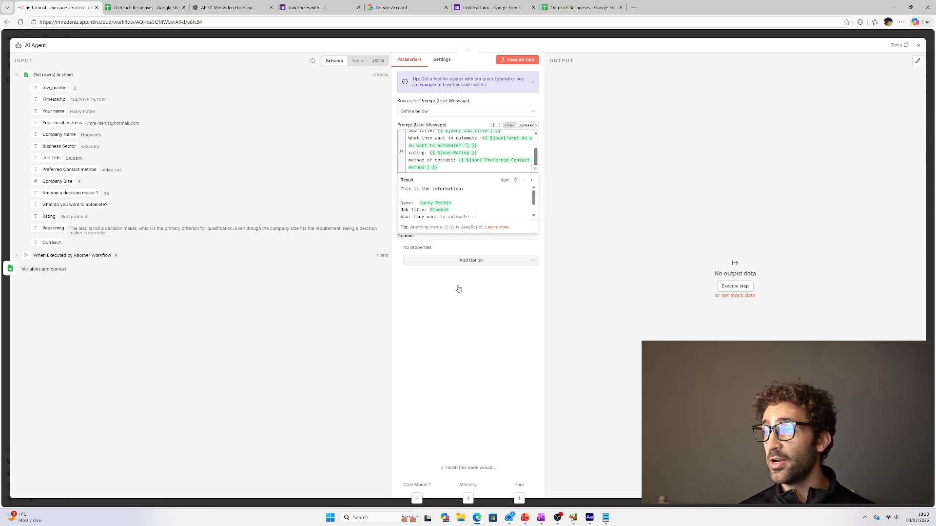
- Add a System Message option to the AI Agent and clear its default text
left_click(447, 261)
left_click(429, 265)
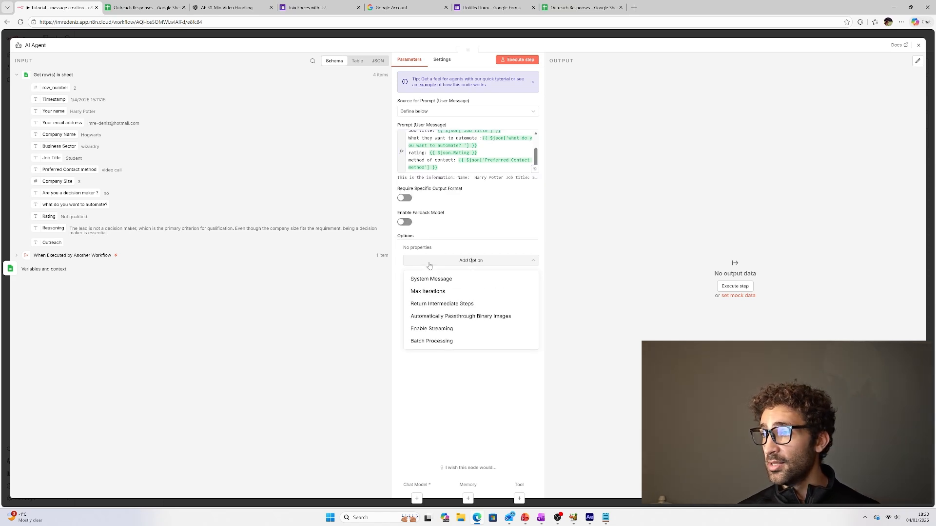
left_click(431, 279)
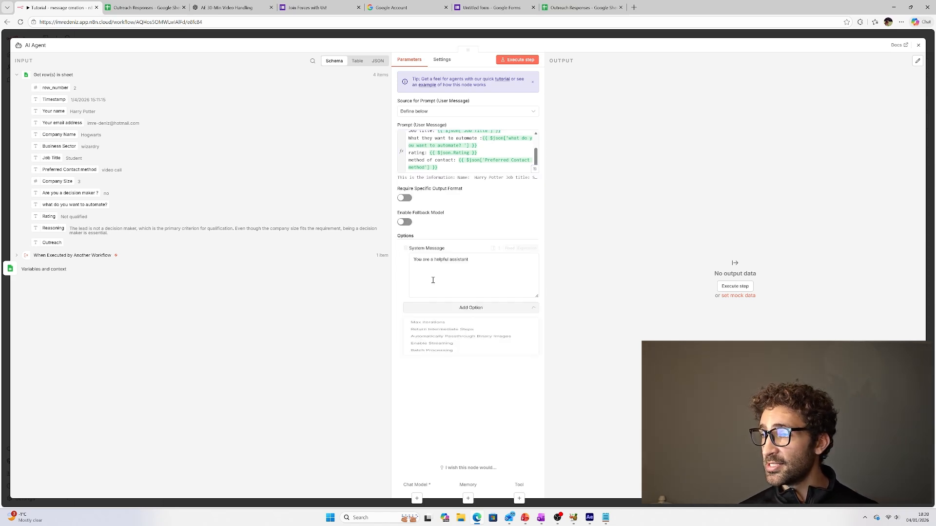
triple_click(488, 265)
mouse_move(604, 521)
key("BackSpace")
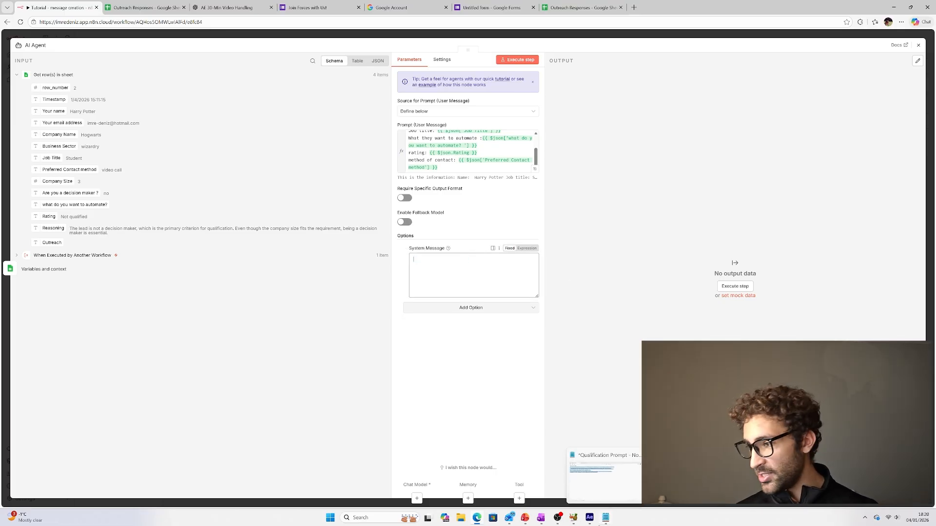
- Copy the full text under the Personal Message prompt heading in Notepad and paste it into the agent's System Message in n8n
left_click(603, 480)
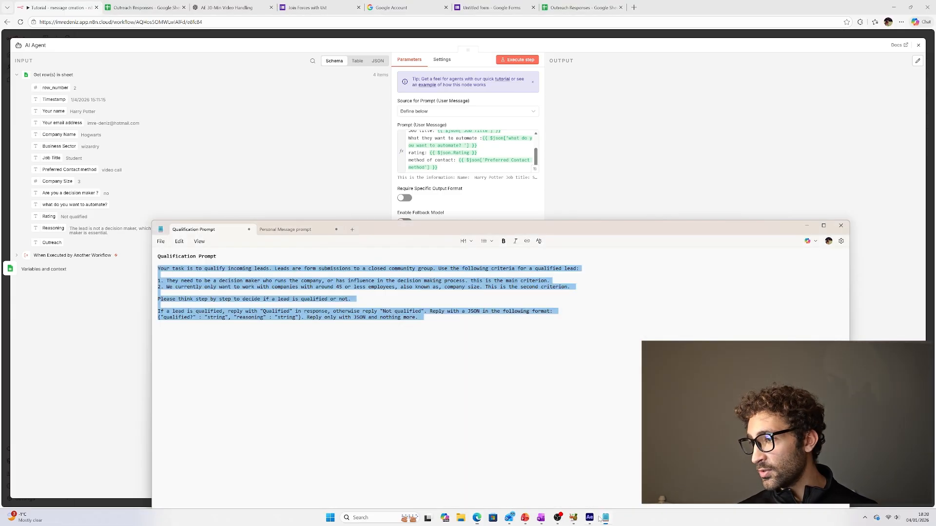
left_click(286, 230)
left_click_drag(304, 317, 149, 263)
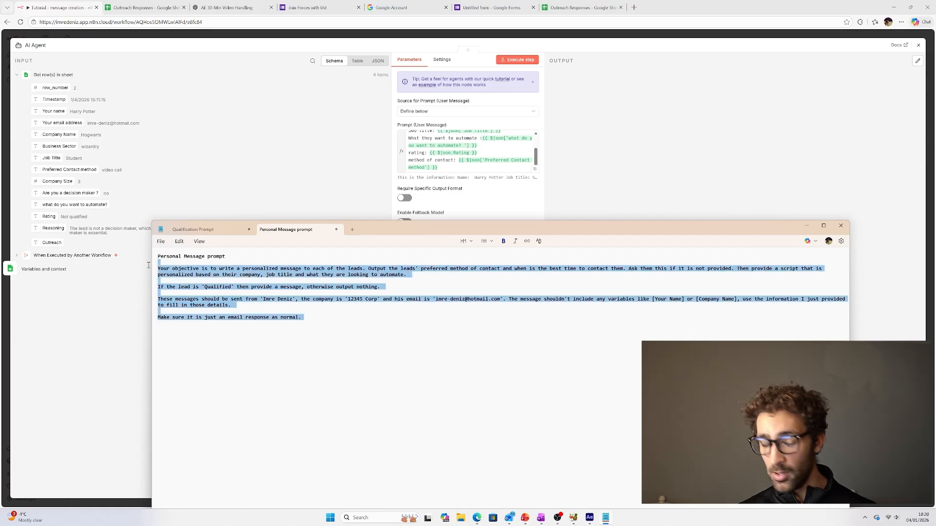
left_click(339, 218)
left_click(453, 282)
key("ctrl+v")
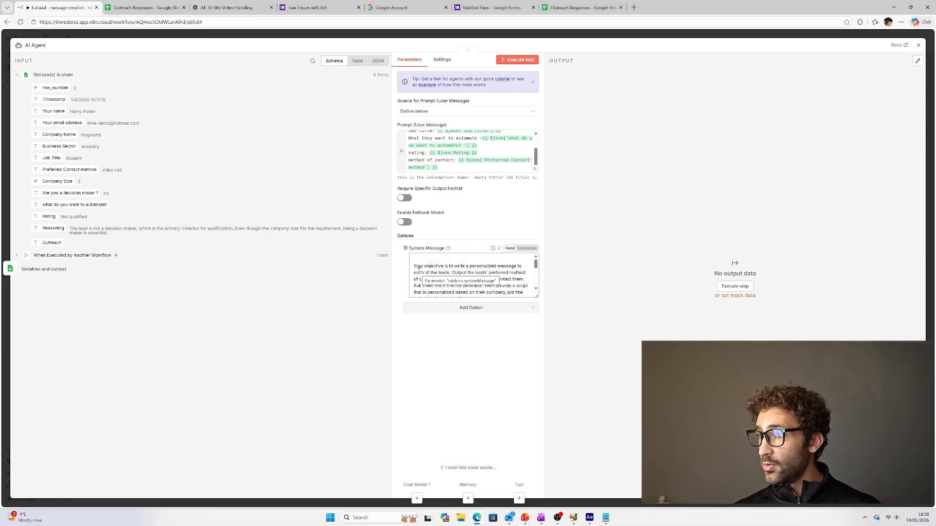
- Review the system message from its objective through the qualification rule and sender details to the email format instruction
left_click(422, 257)
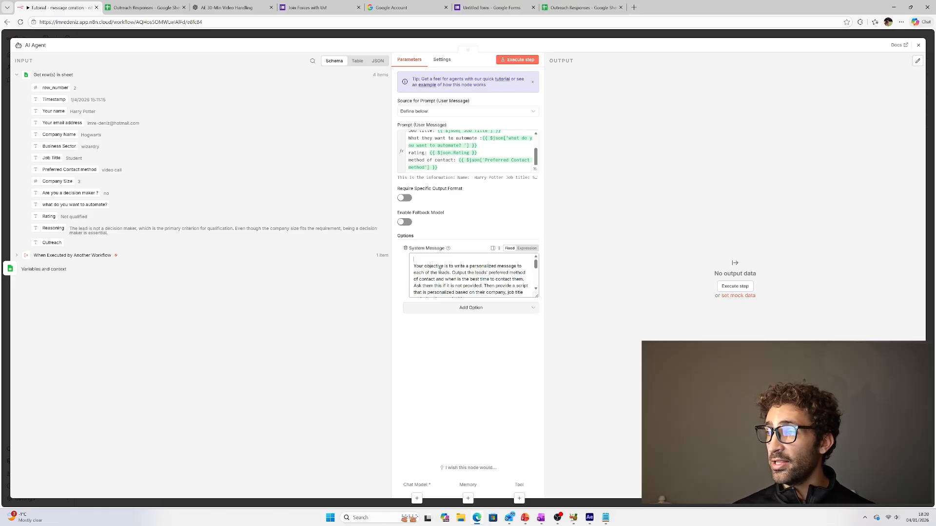
scroll(469, 279, "down", 1)
scroll(469, 280, "up", 1)
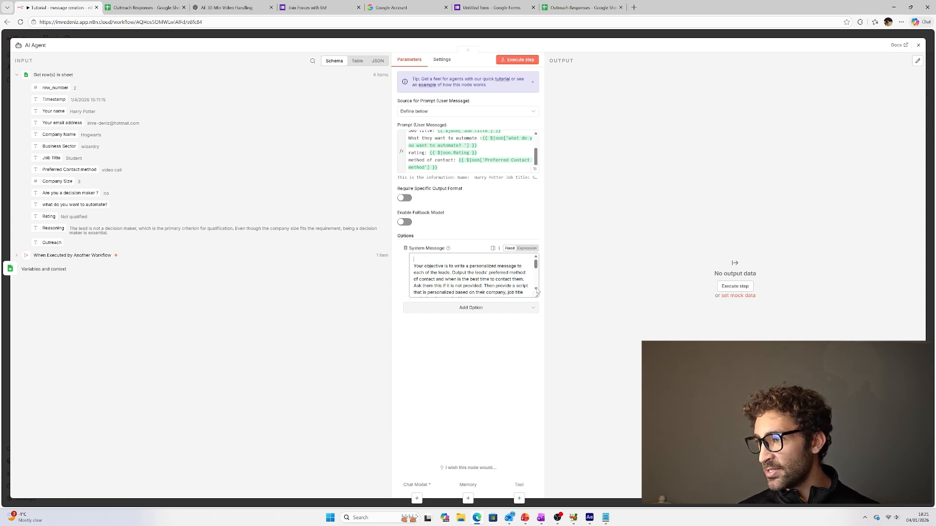
scroll(537, 291, "down", 3)
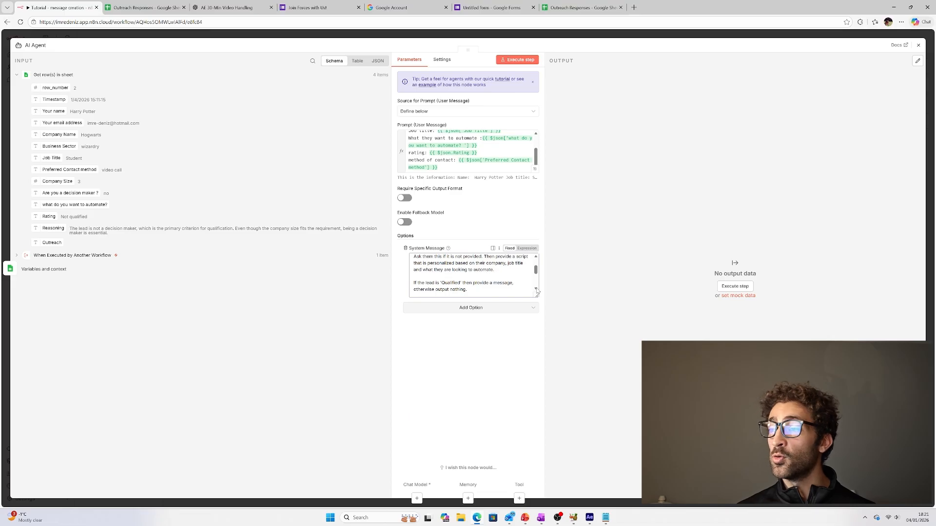
scroll(536, 291, "down", 2)
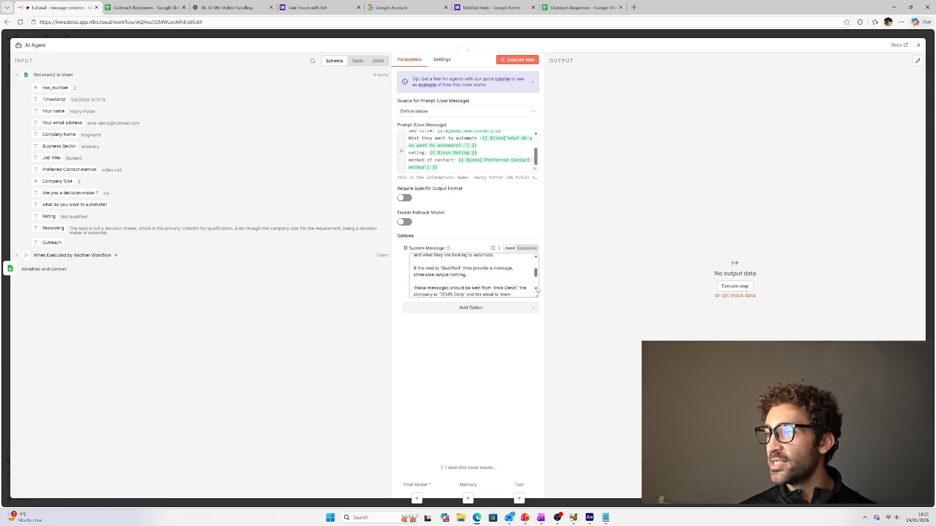
scroll(536, 291, "down", 3)
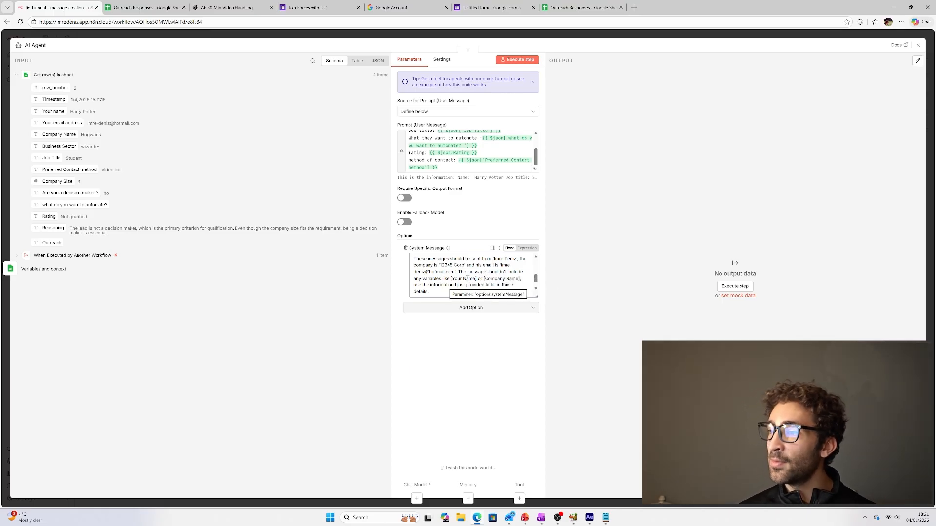
left_click_drag(449, 278, 481, 278)
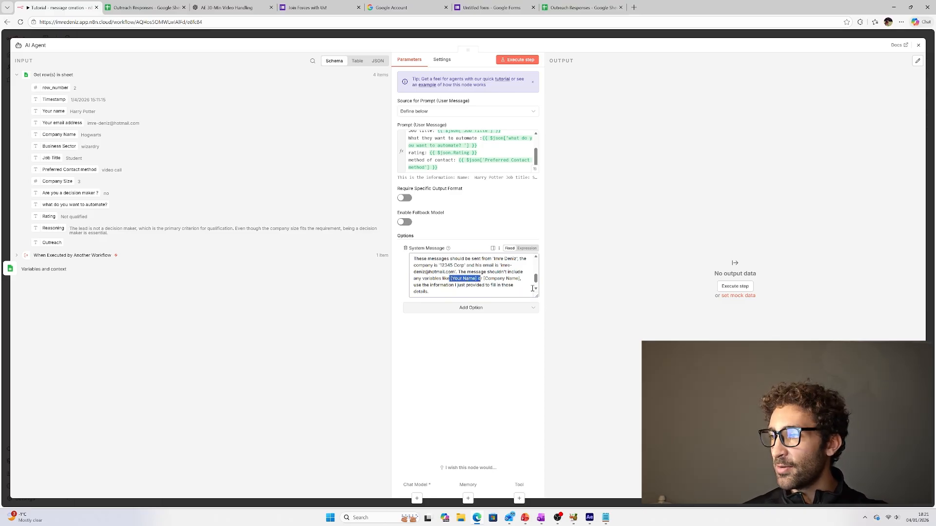
left_click(535, 289)
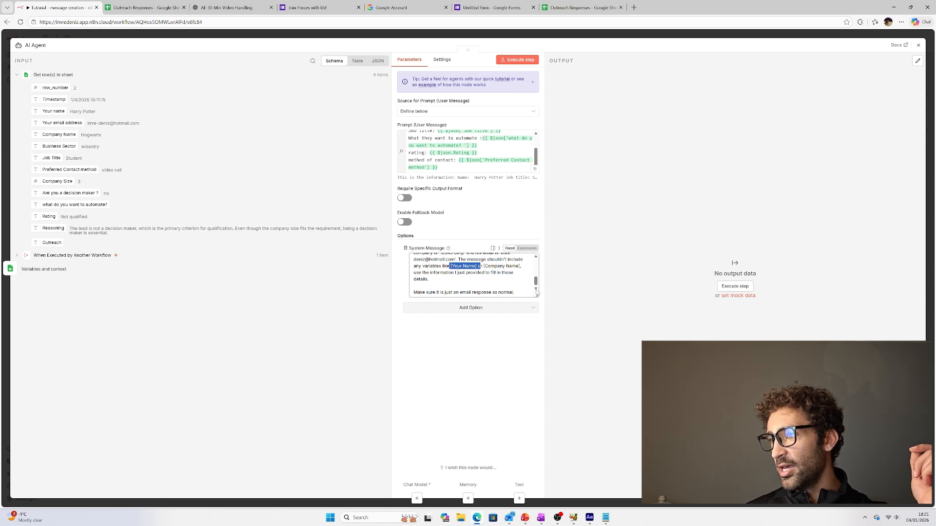
left_click(500, 288)
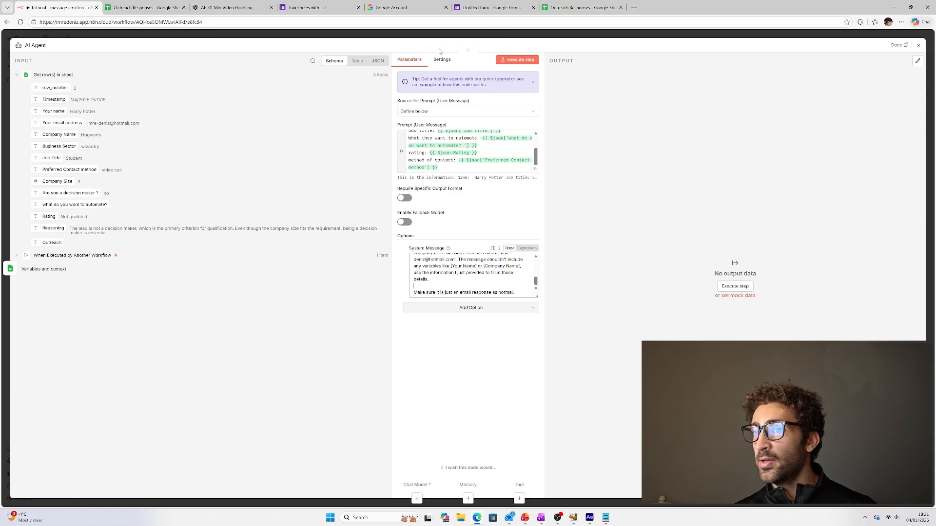
- Require a specific output format for the AI Agent and attach a Structured Output Parser to it
left_click(405, 199)
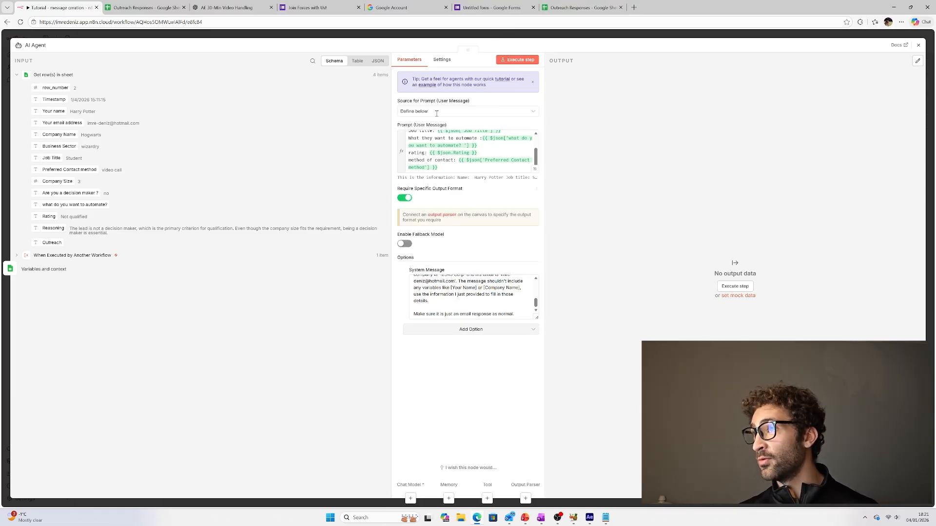
left_click(499, 37)
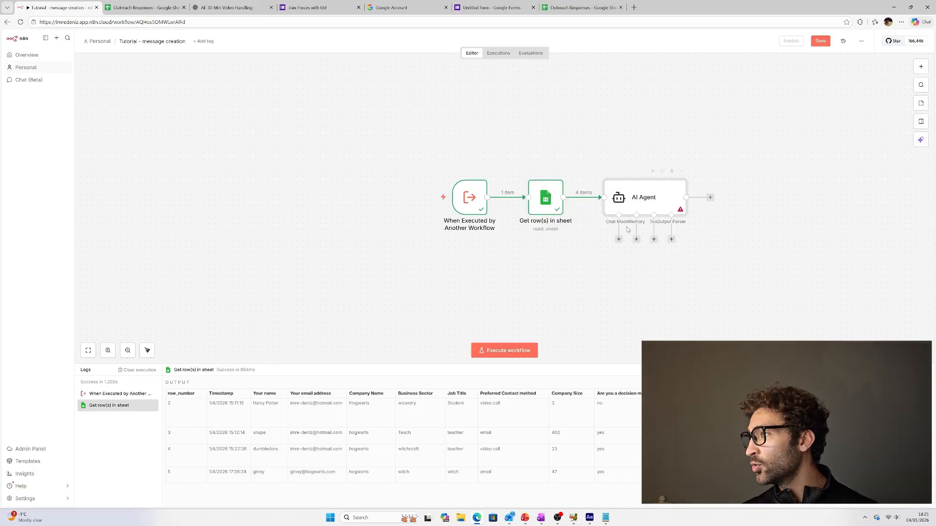
left_click(671, 239)
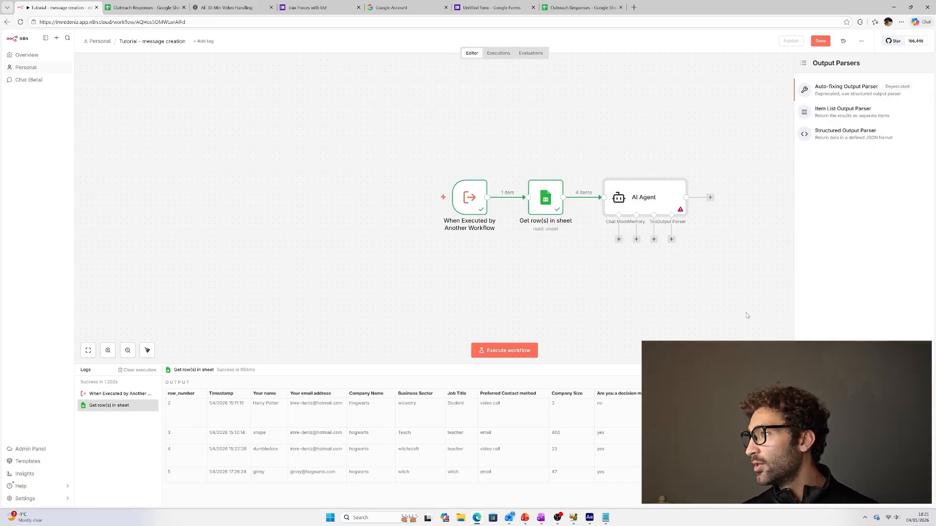
left_click(833, 142)
- Remove the cities property from the parser's JSON example and rename the remaining key to "reply"
mouse_move(485, 131)
left_mouse_down()
mouse_move(446, 117)
mouse_move(495, 130)
mouse_move(492, 118)
left_mouse_up()
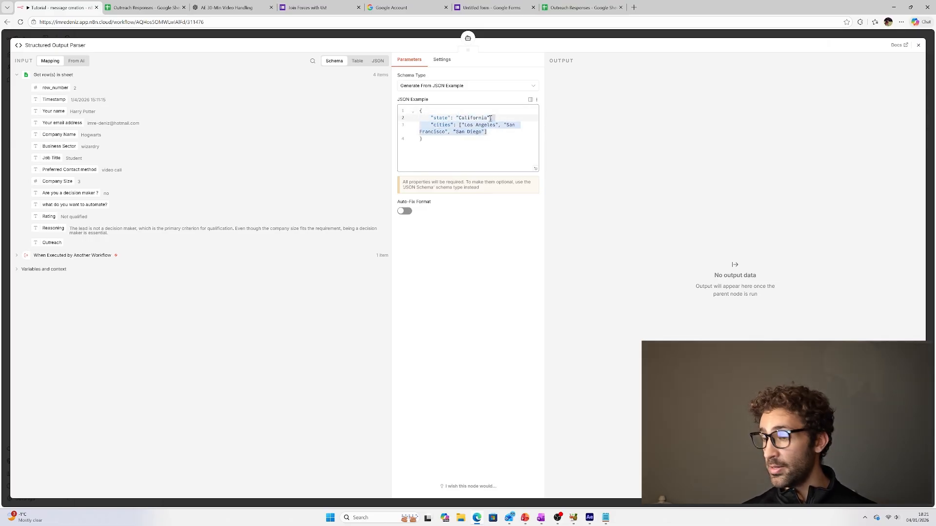
key("BackSpace")
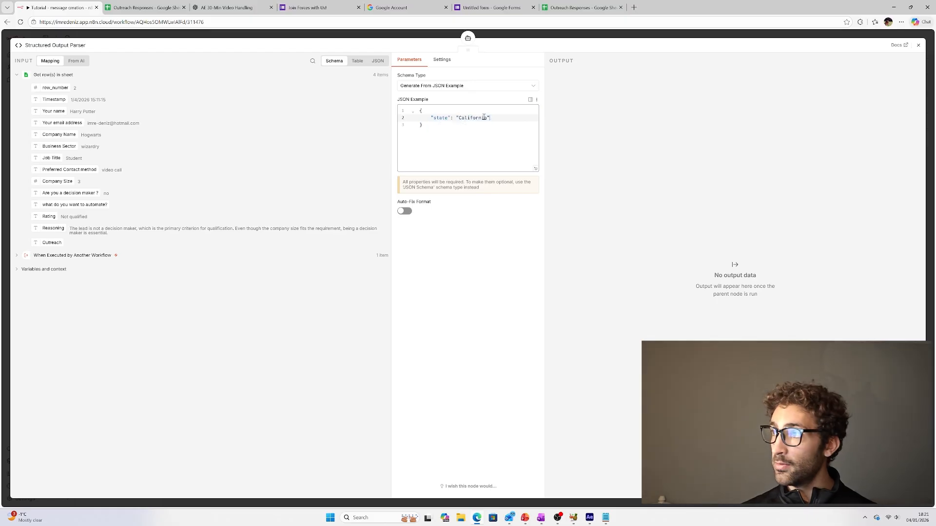
double_click(440, 118)
type("re")
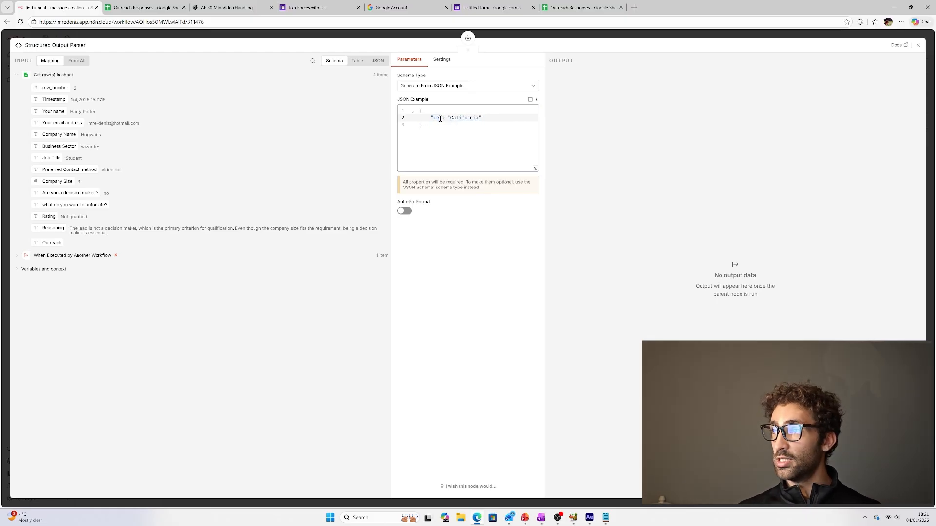
type("ply")
left_click(507, 33)
- Attach an OpenAI Chat Model to the AI Agent and set its model to gpt-4o
left_click(619, 239)
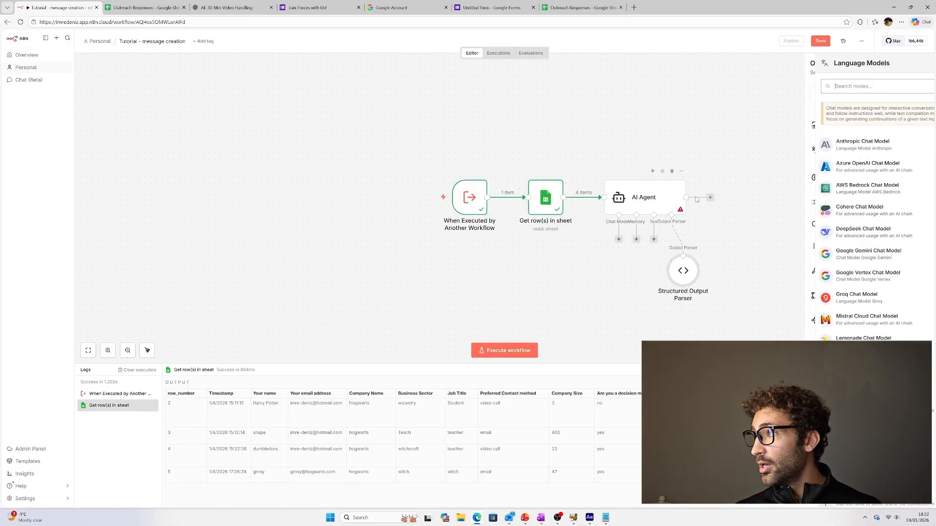
type("opena")
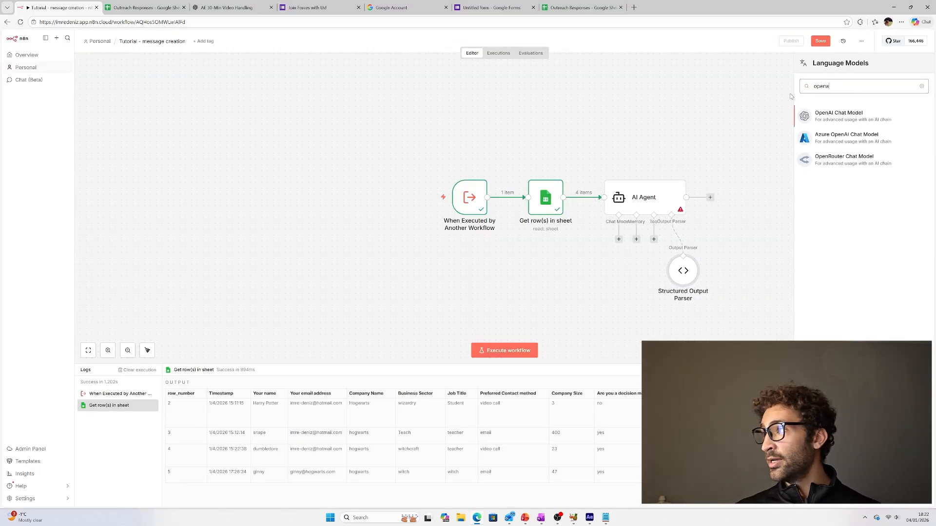
left_click(839, 118)
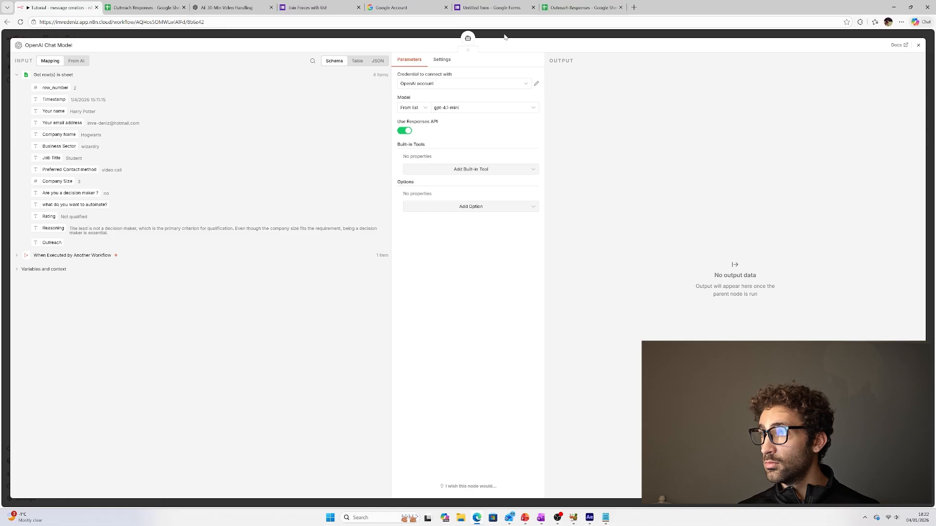
left_click(472, 107)
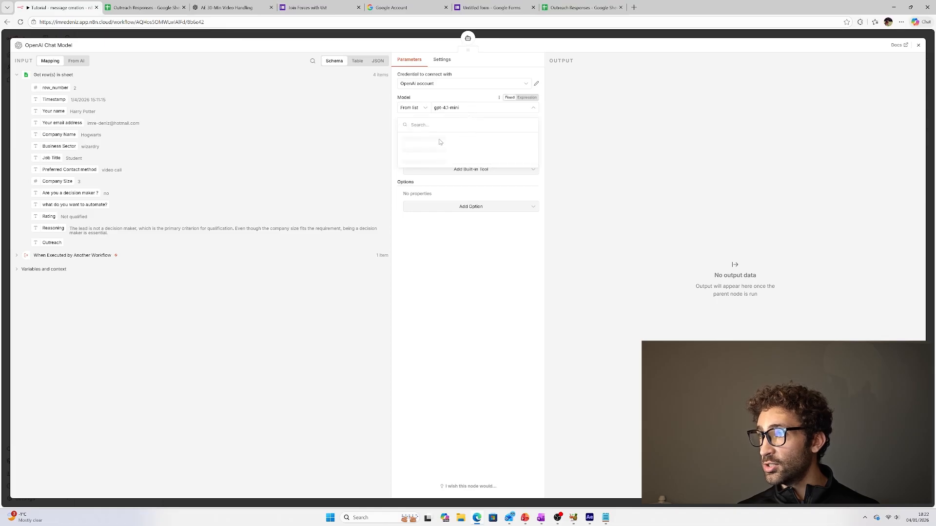
scroll(441, 183, "down", 3)
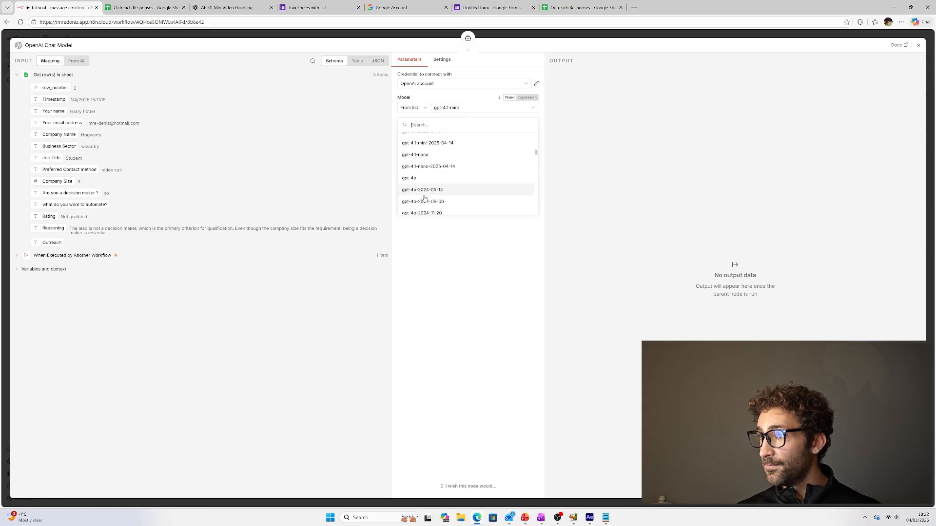
left_click(425, 178)
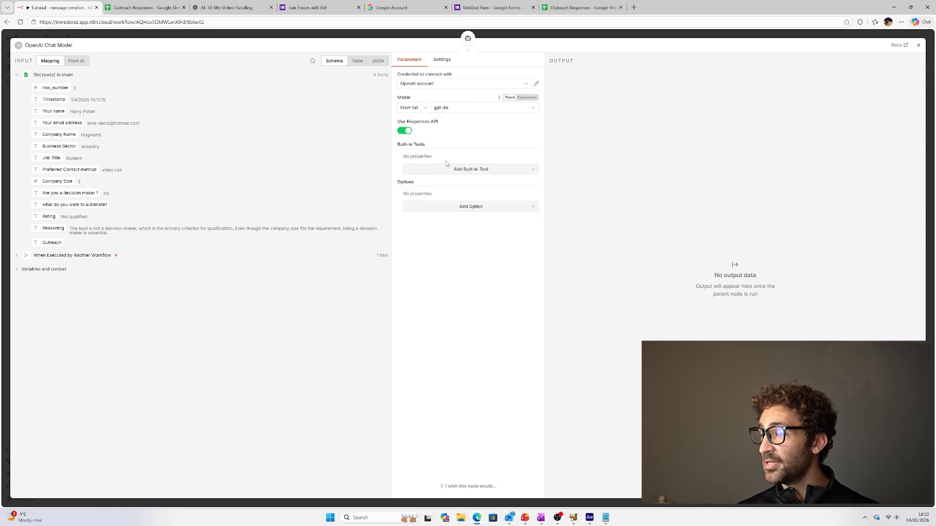
left_click(512, 35)
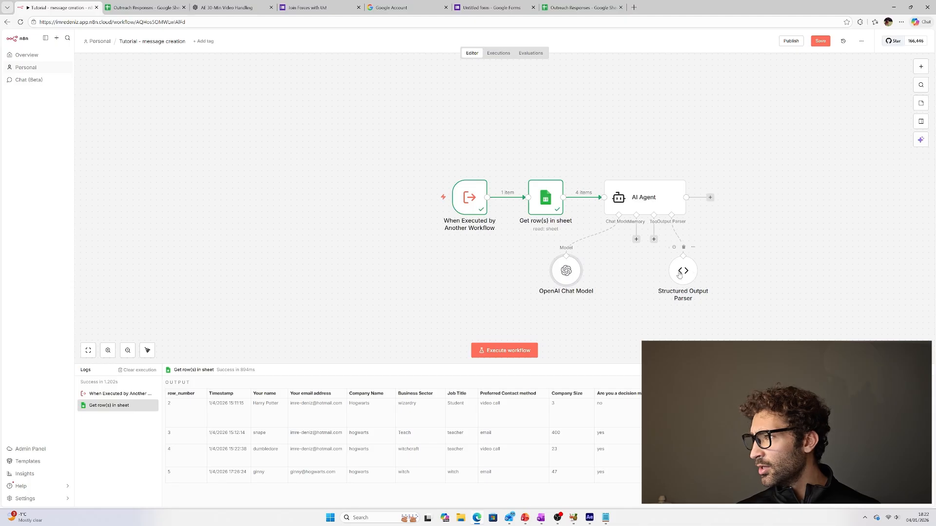
- Shift the AI Agent node slightly upward, then execute it on the sheet's leads and inspect the first reply
left_click_drag(650, 202, 650, 196)
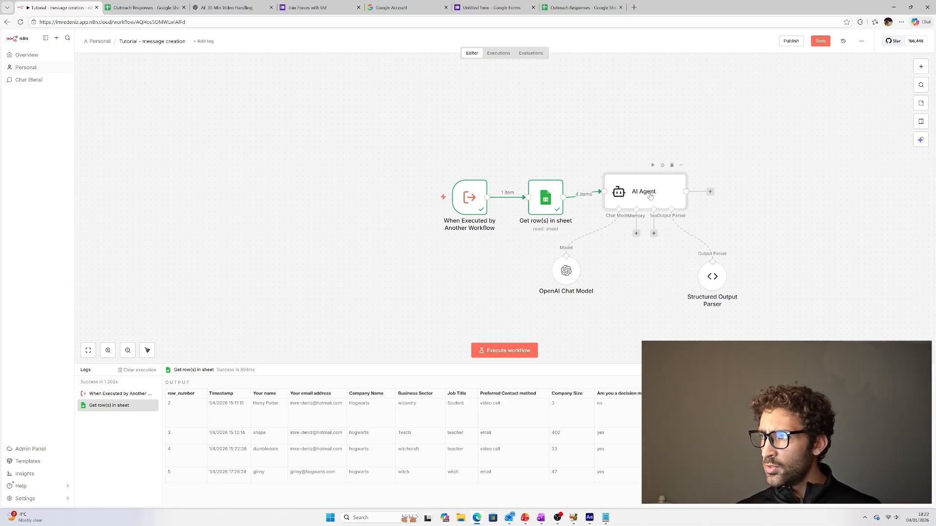
double_click(650, 197)
left_click(517, 59)
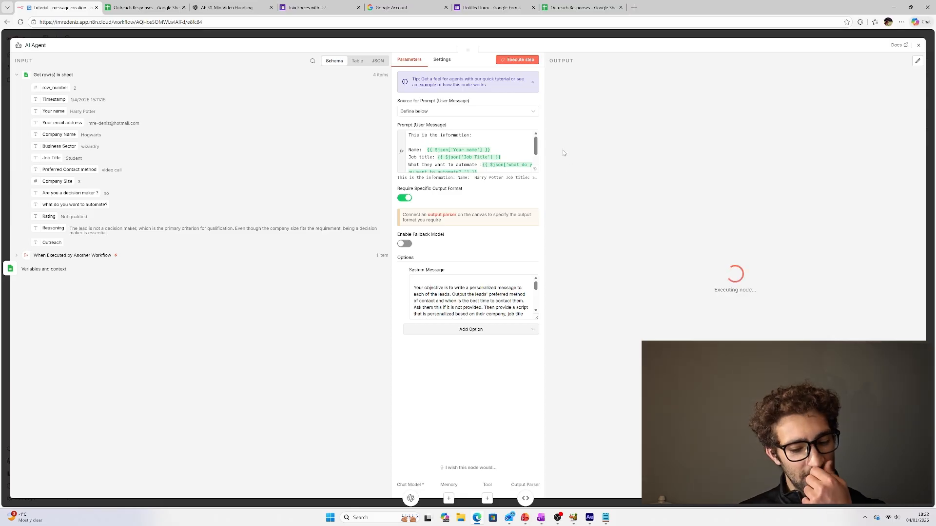
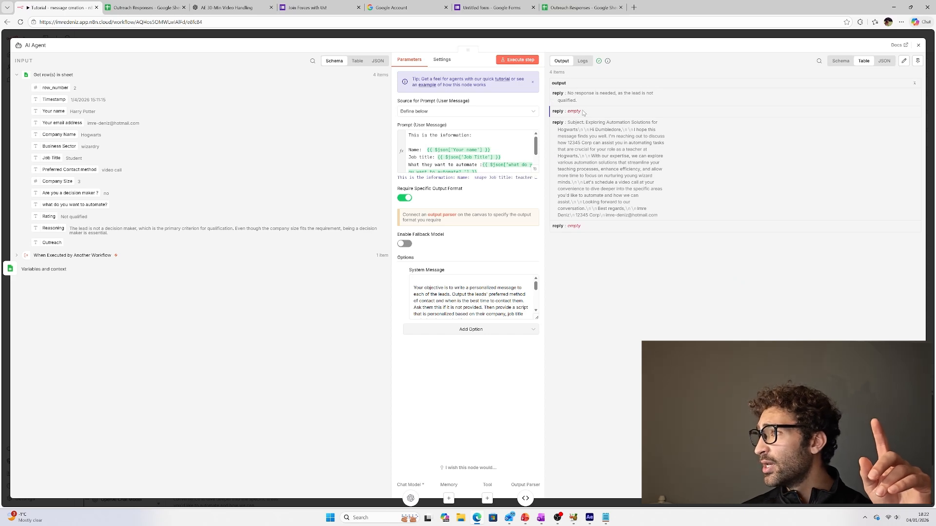
left_click_drag(580, 102, 575, 94)
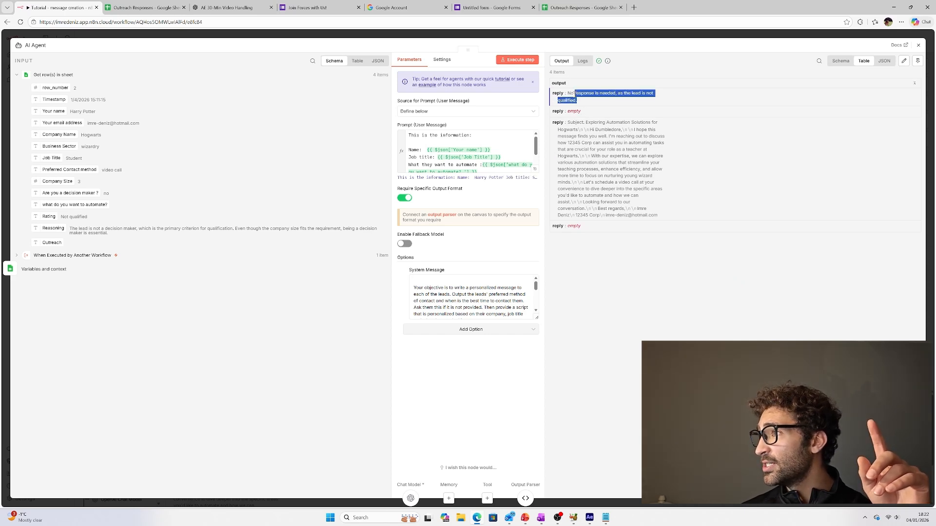
- Compare the agent's replies with the Rating and Reasoning entries of the qualified lead in the Outreach Responses sheet
left_click(582, 110)
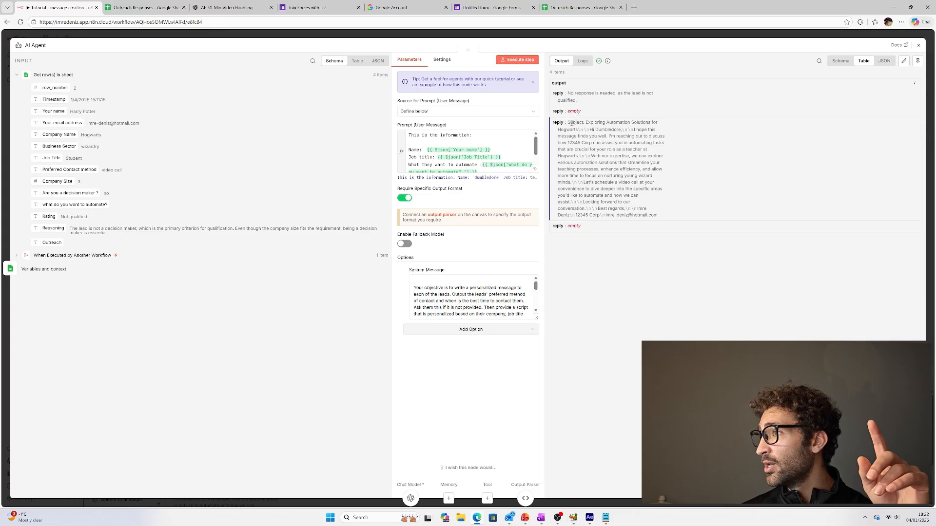
left_click_drag(566, 124, 657, 215)
left_click(472, 6)
left_click(580, 7)
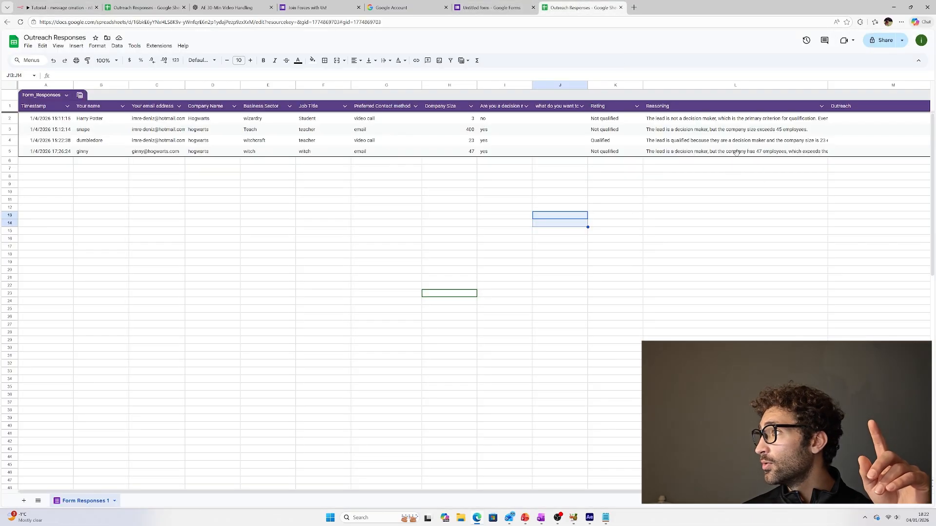
left_click_drag(653, 491, 679, 491)
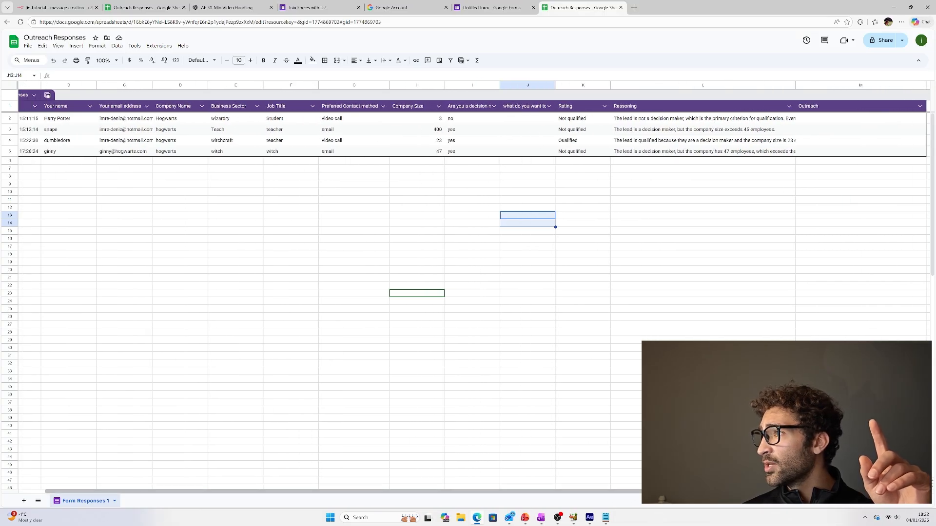
left_click(562, 143)
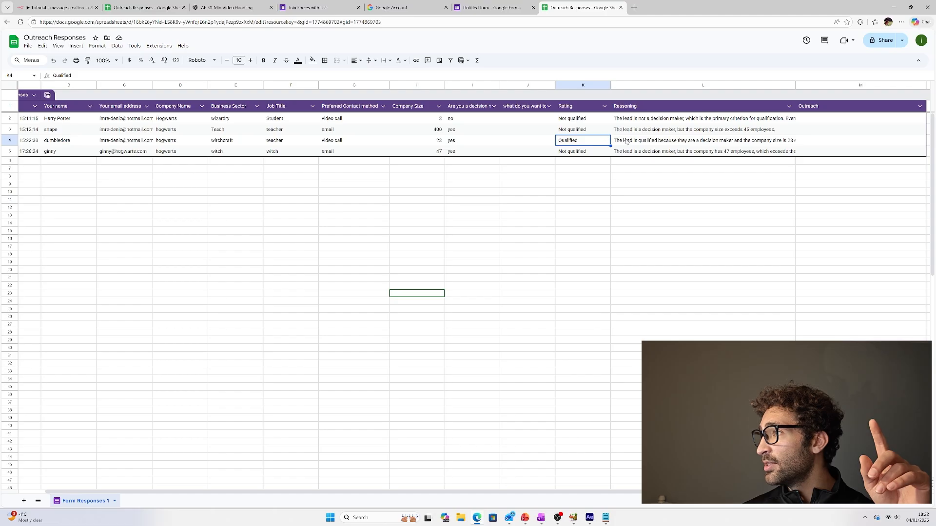
left_click(729, 141)
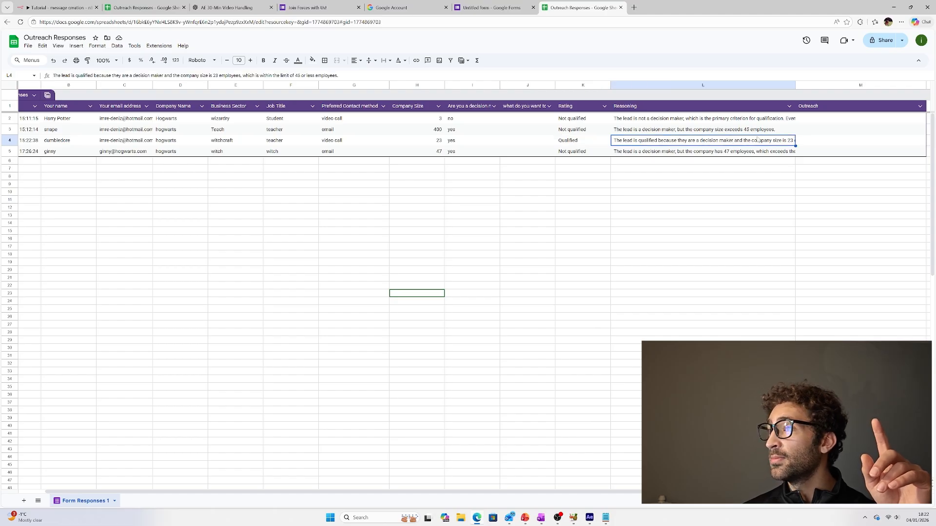
left_click(137, 8)
left_click(49, 4)
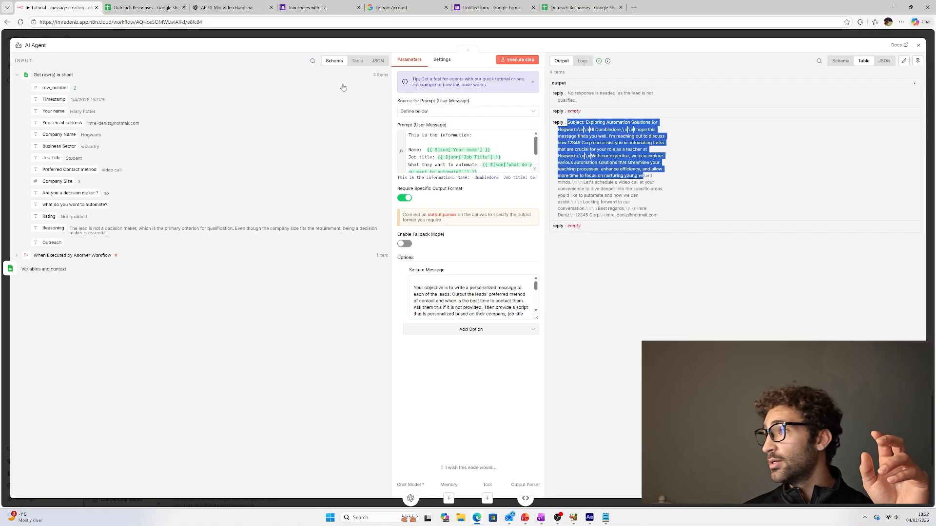
- Examine the reply written for the qualified lead and its line breaks, including in the JSON view of the AI Agent's output
left_click(608, 168)
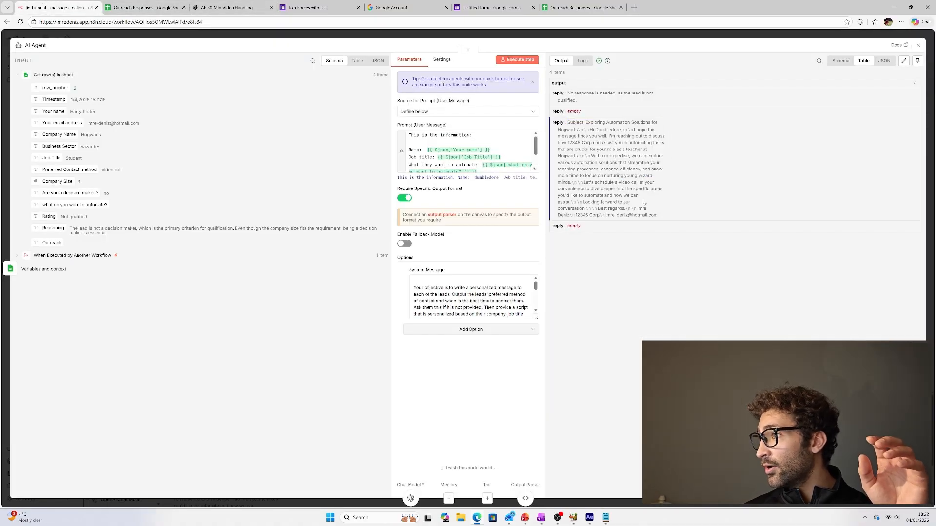
left_click_drag(636, 209, 576, 136)
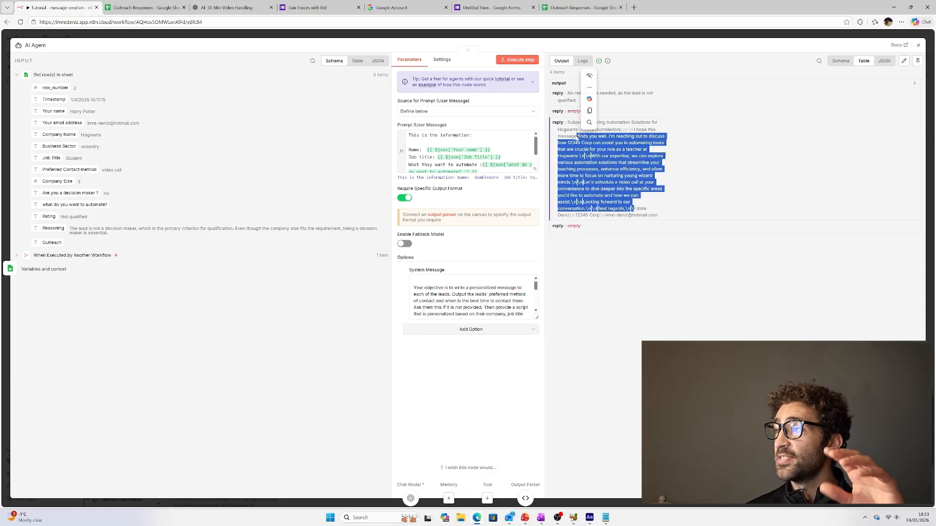
left_click(620, 272)
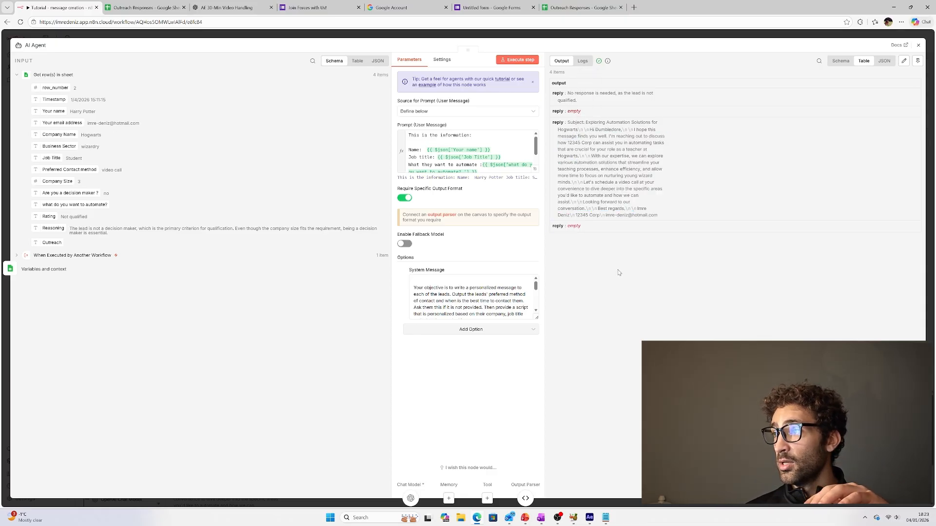
left_click_drag(598, 210, 588, 213)
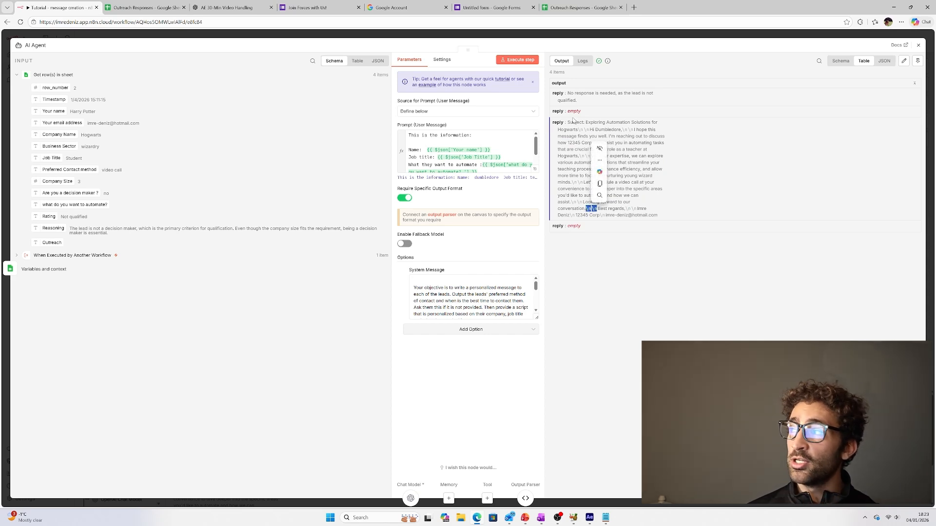
left_click(576, 150)
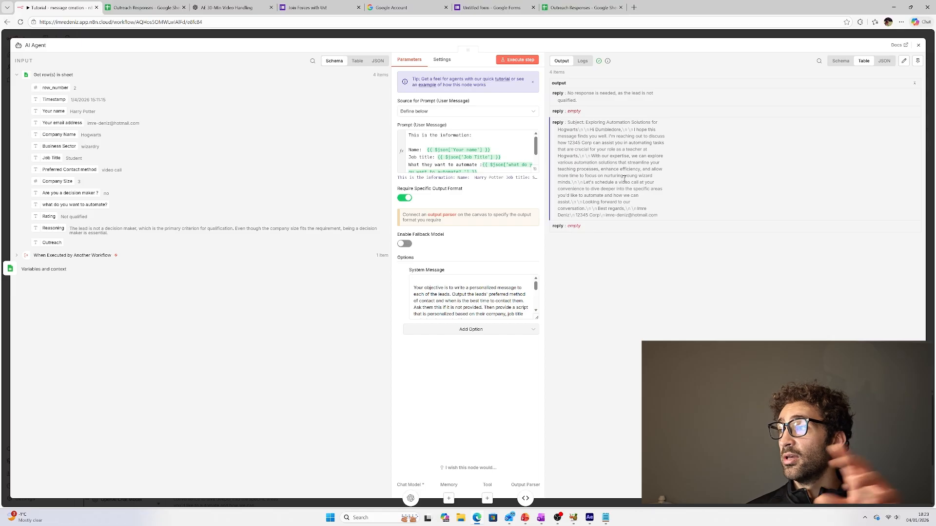
left_click(887, 60)
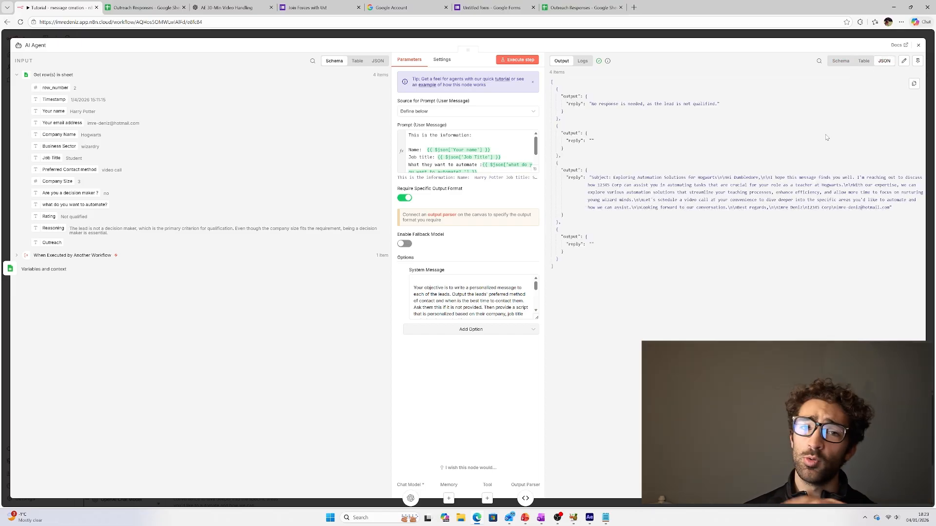
left_click(534, 33)
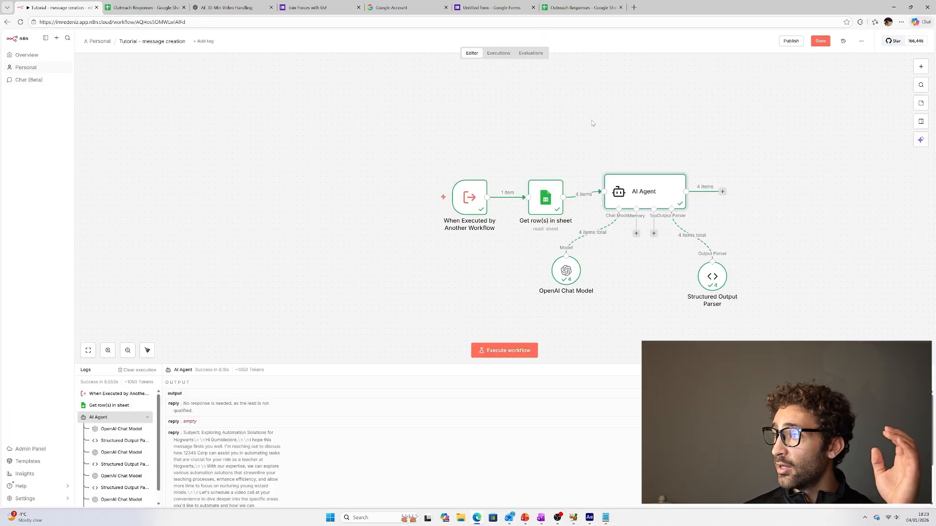
- Add an Edit Fields (Set) node after the AI Agent with a string field "reply" mapped to {{ $json.output.reply }}
left_click(722, 192)
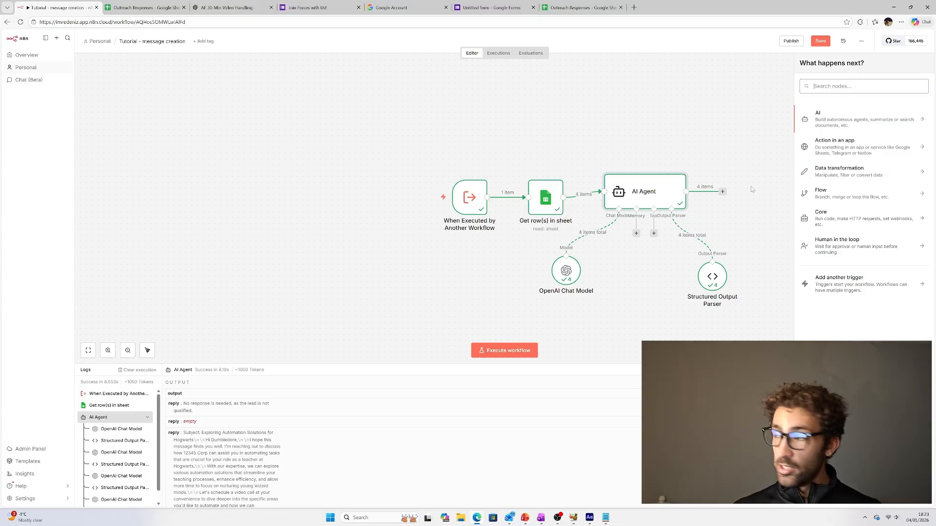
type("edit")
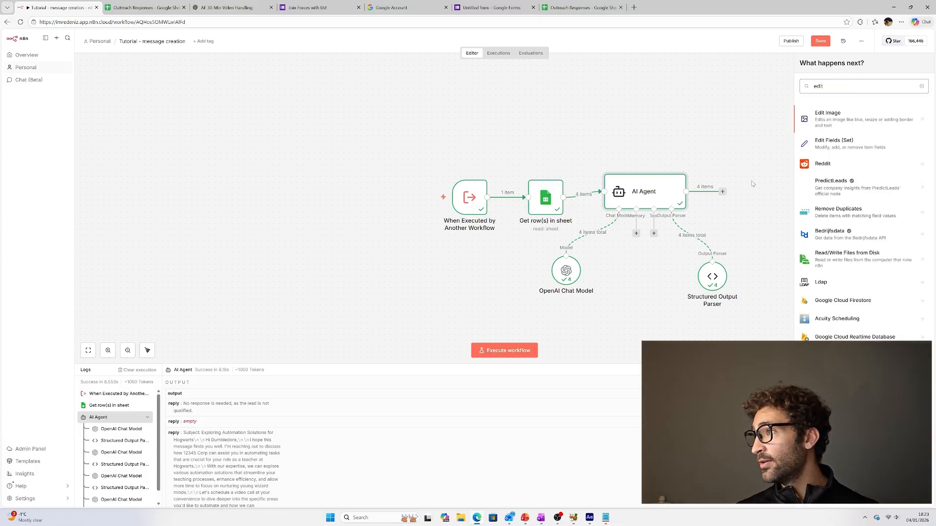
left_click(843, 147)
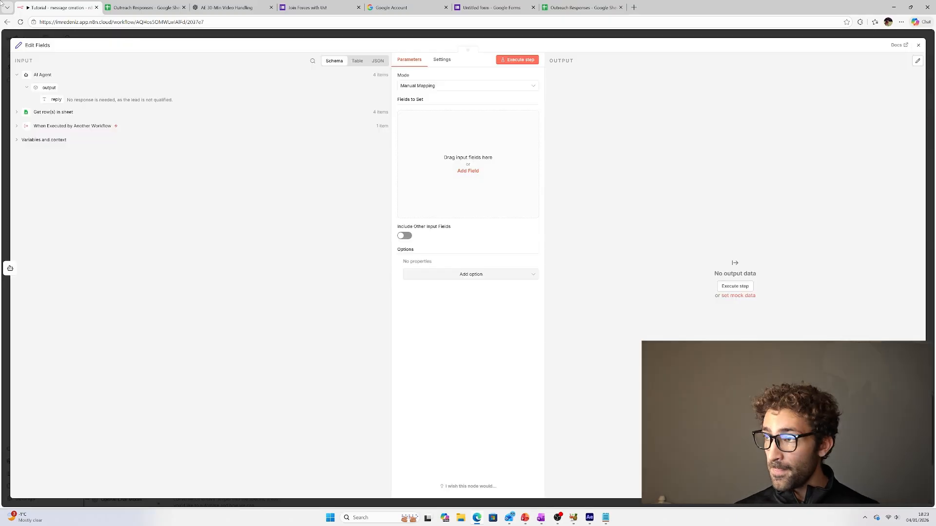
left_click(468, 171)
left_click(430, 118)
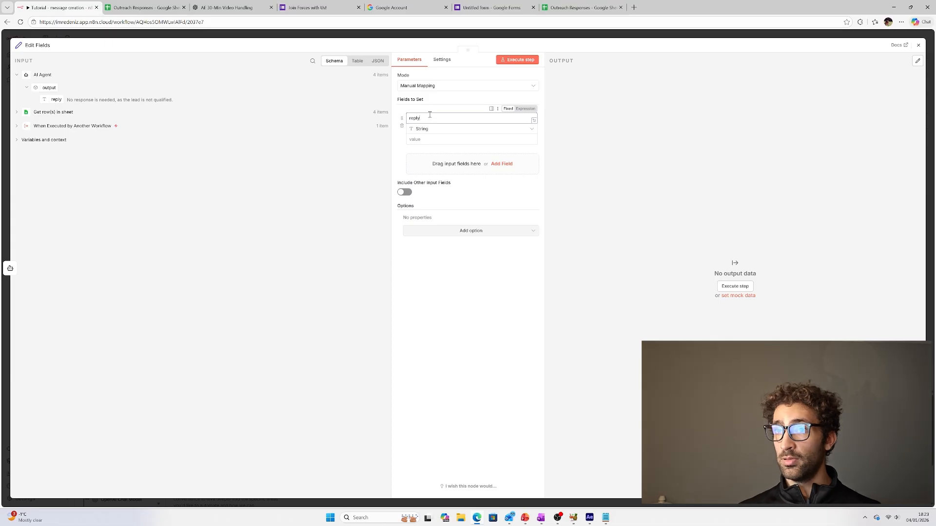
left_click_drag(57, 100, 417, 139)
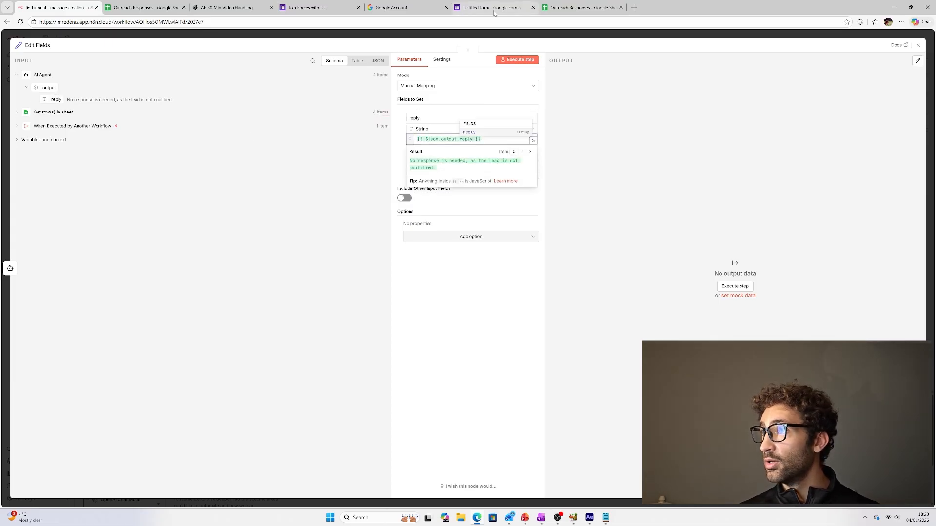
left_click(498, 36)
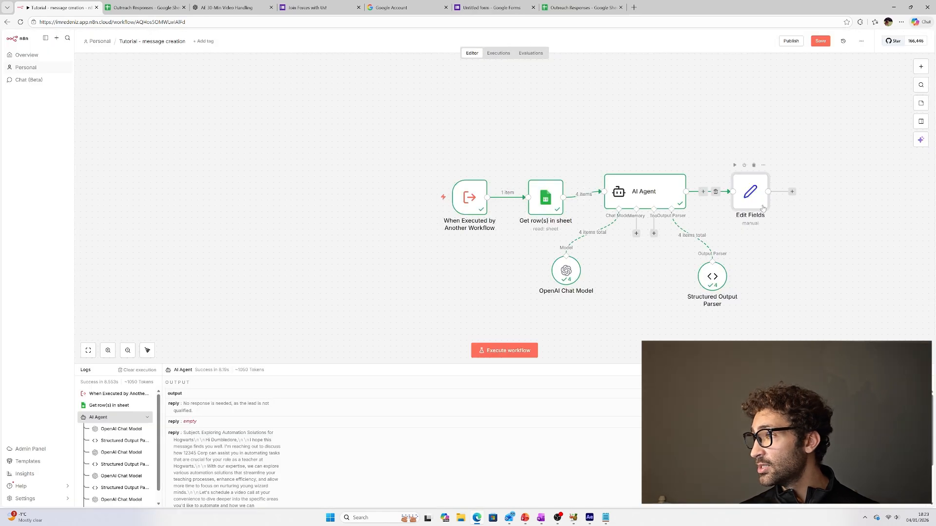
left_click_drag(744, 193, 758, 196)
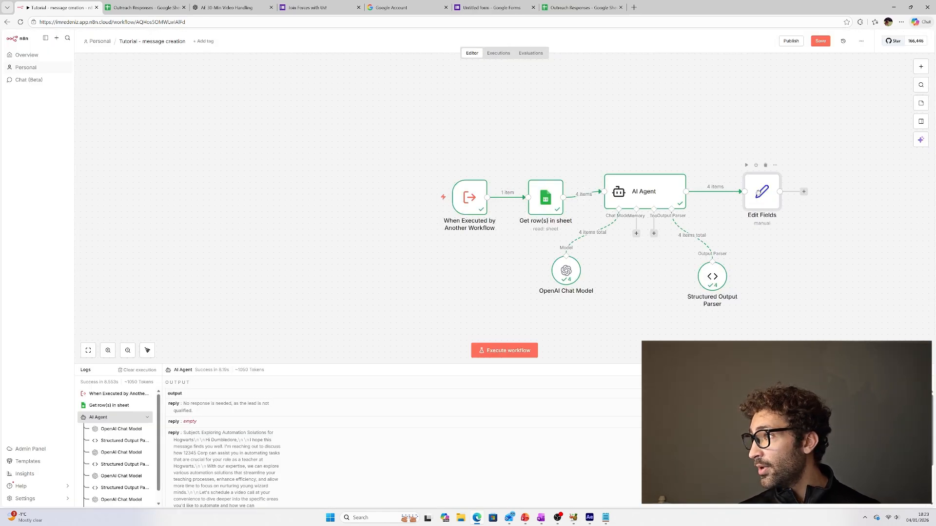
- Add a Merge node above Edit Fields, taking Get row(s) in sheet as Input 1 and Edit Fields as Input 2
left_click_drag(542, 187, 541, 180)
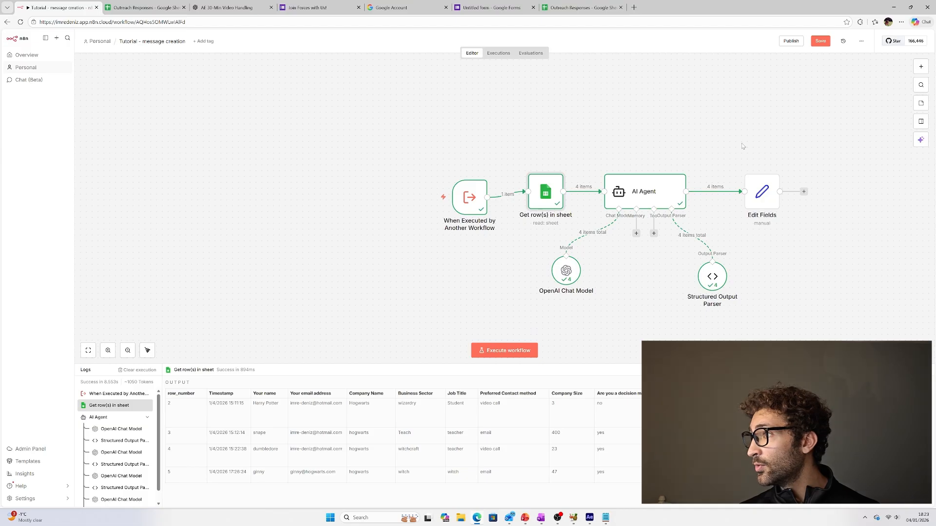
key("Tab")
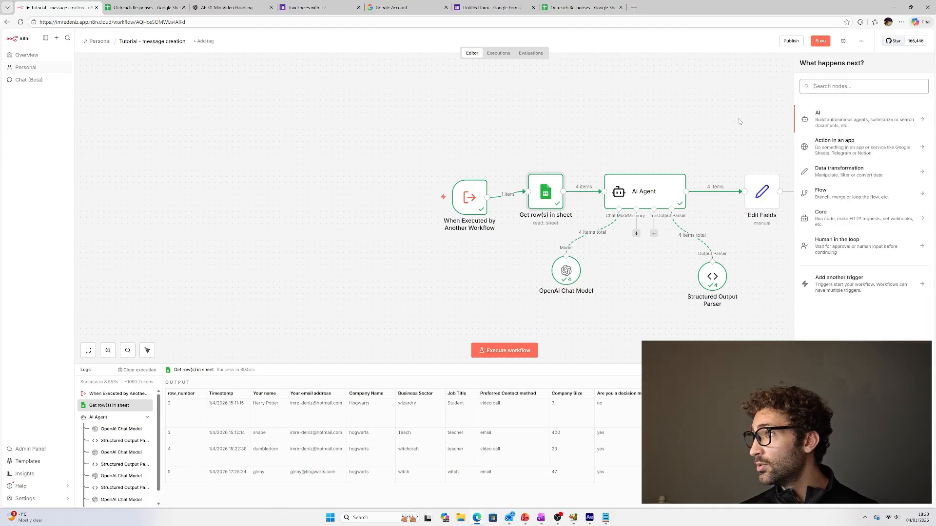
type("merger")
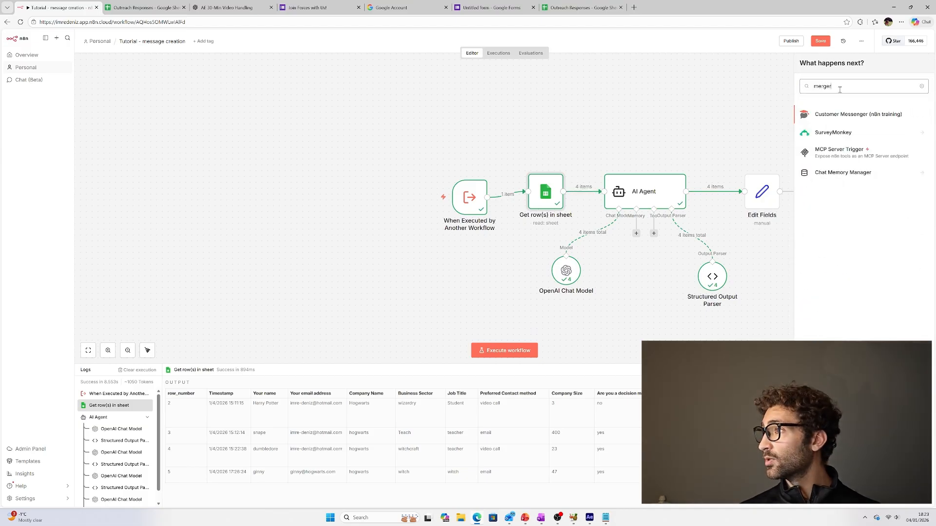
key("BackSpace")
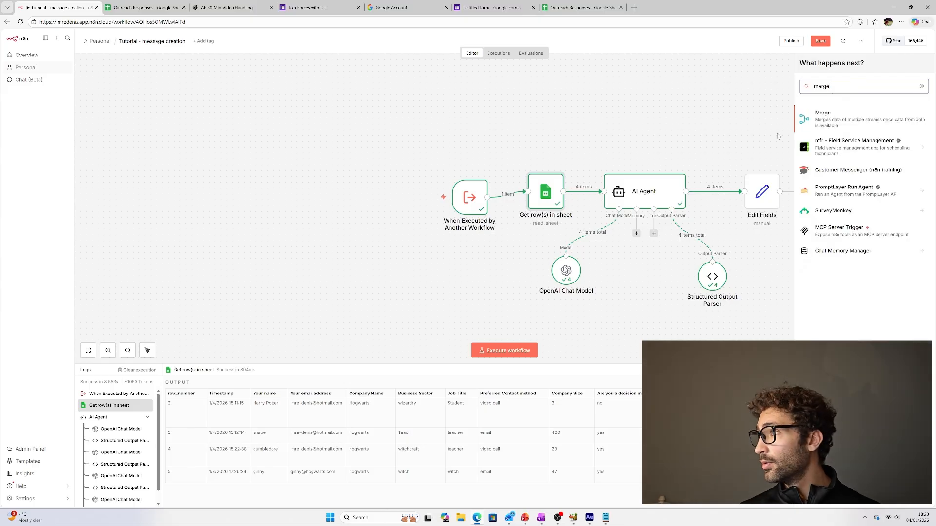
left_click(826, 120)
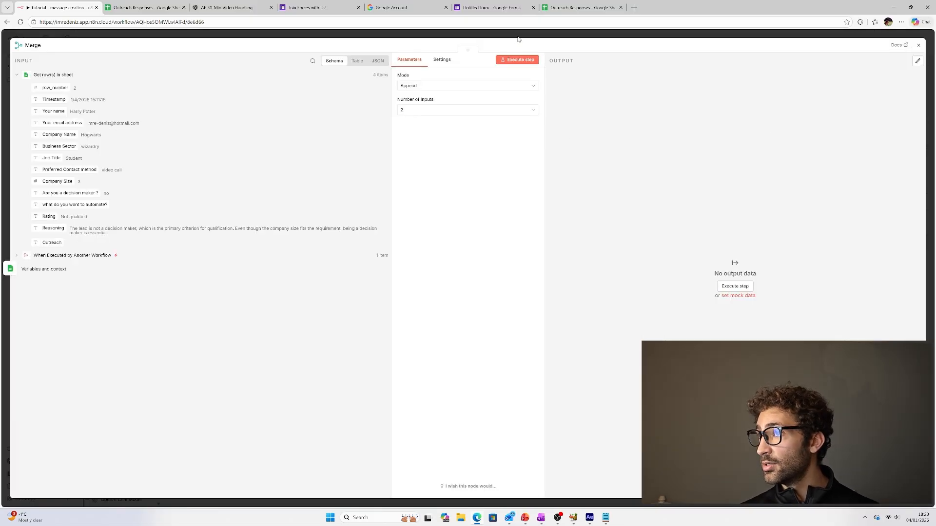
left_click(518, 38)
left_click_drag(803, 192, 819, 120)
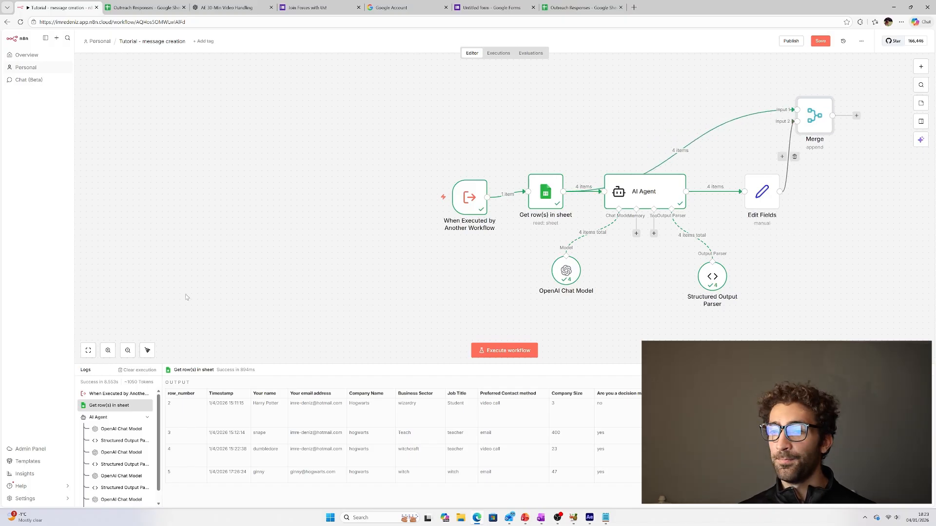
left_click(88, 350)
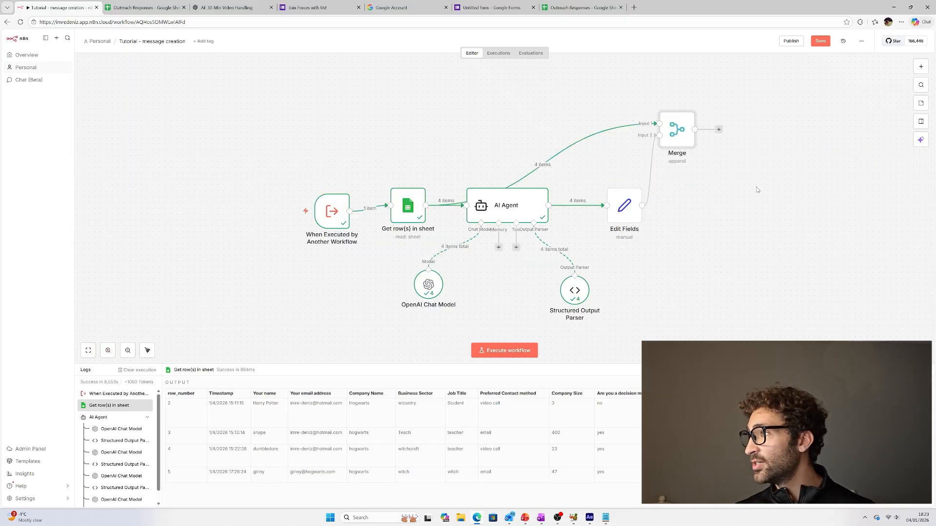
- Set the Merge node's mode to Combine and combine its two inputs by Position
left_click(718, 129)
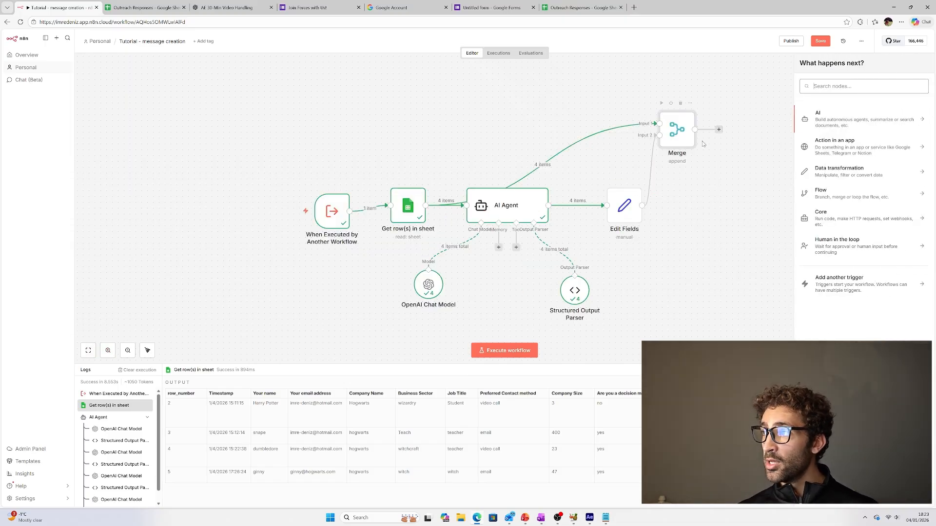
left_click(680, 146)
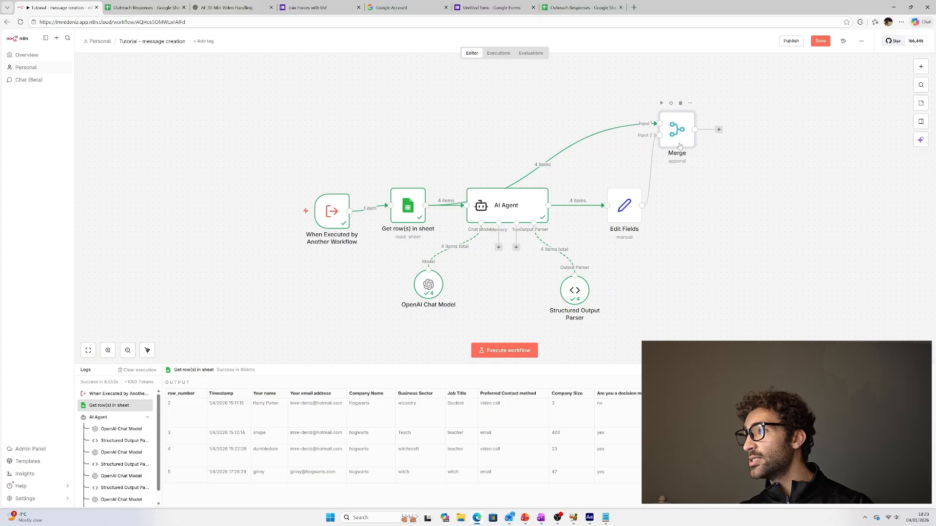
double_click(679, 145)
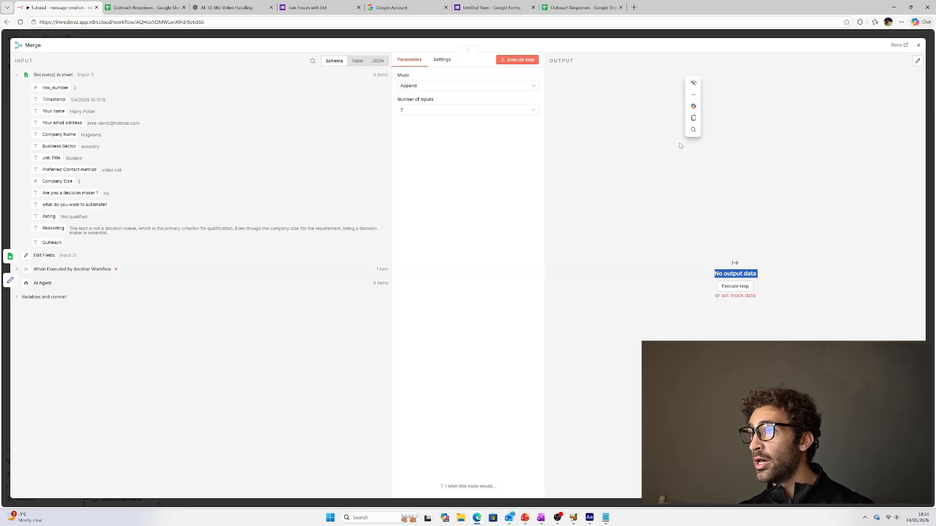
left_click(417, 86)
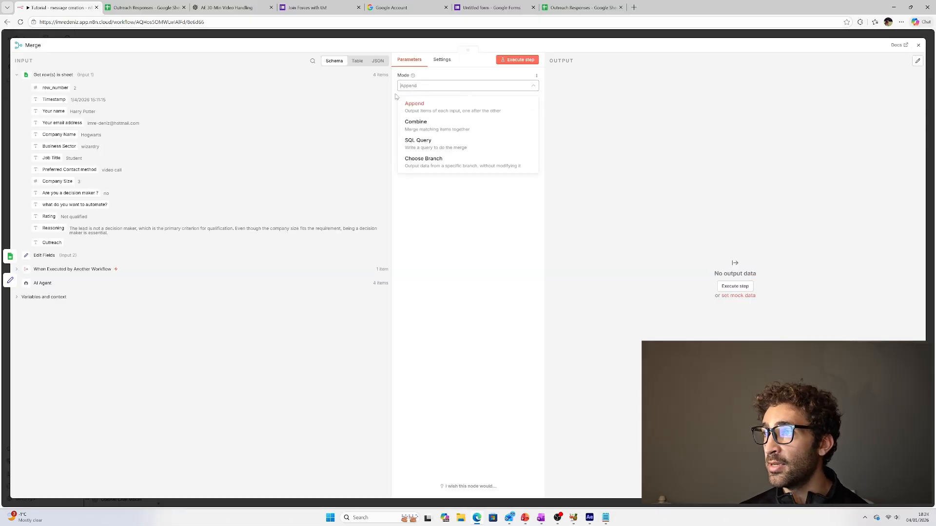
left_click(420, 126)
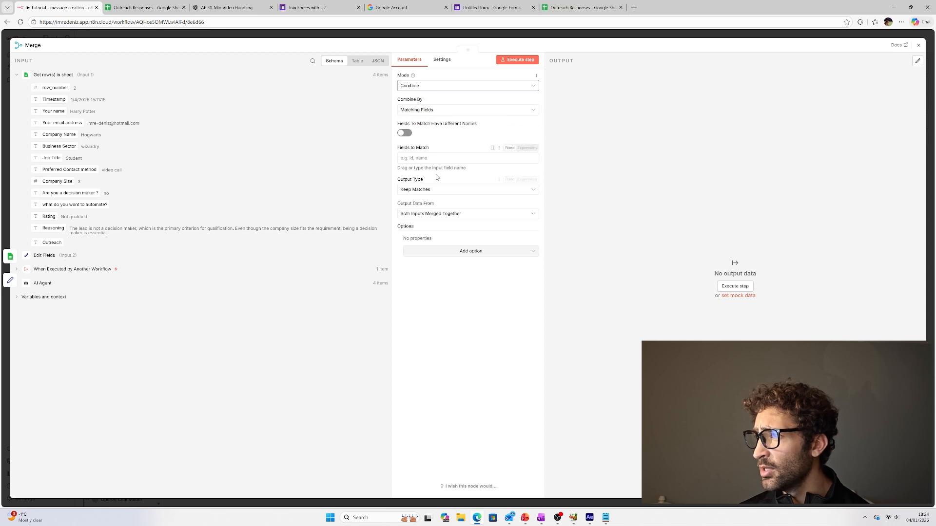
left_click(425, 160)
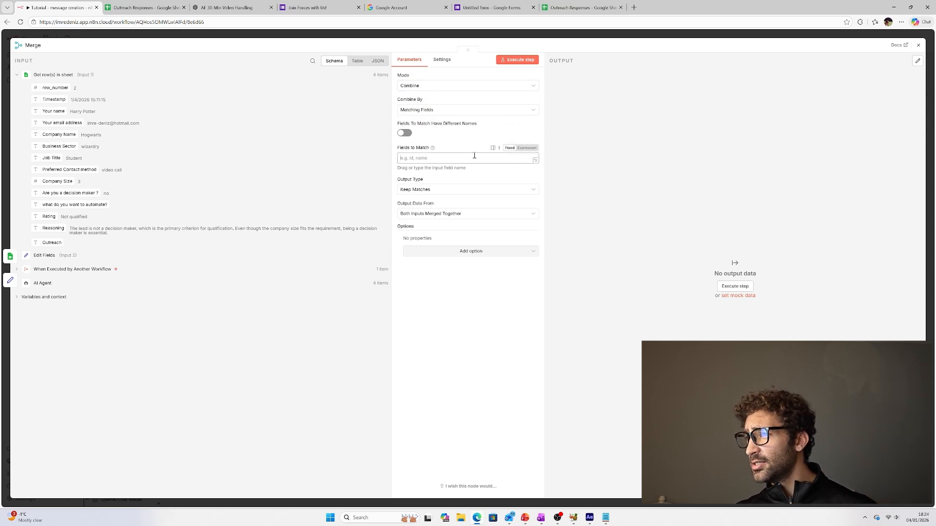
left_click(431, 110)
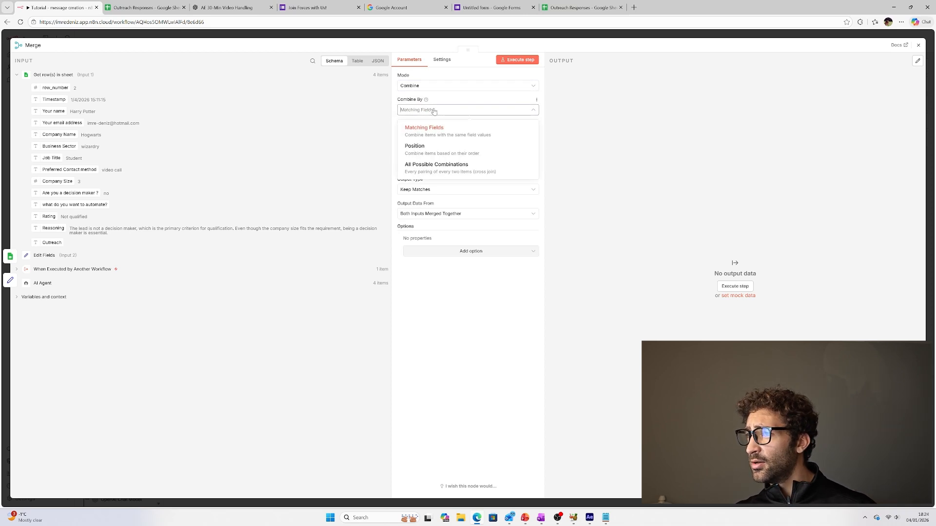
left_click(430, 150)
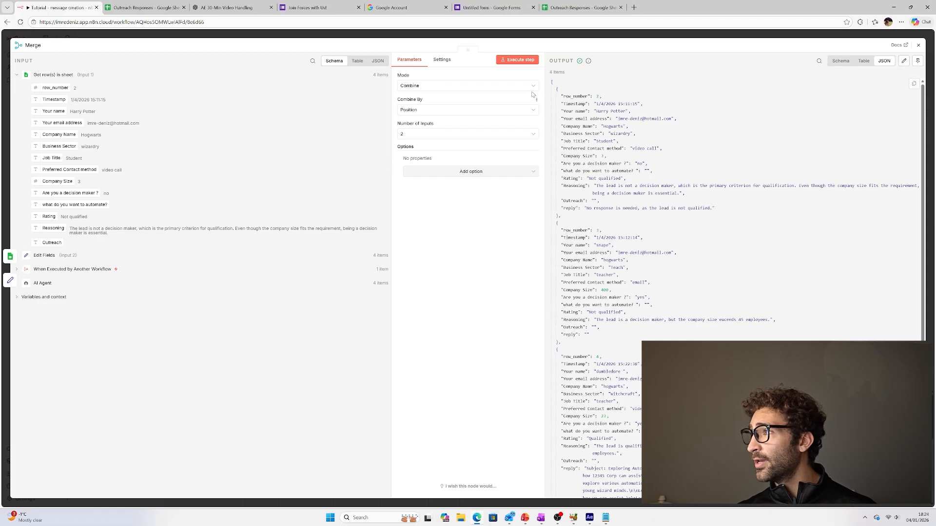
- Examine the Merge node's combined output as a table, across to the Outreach and reply columns
left_click(864, 61)
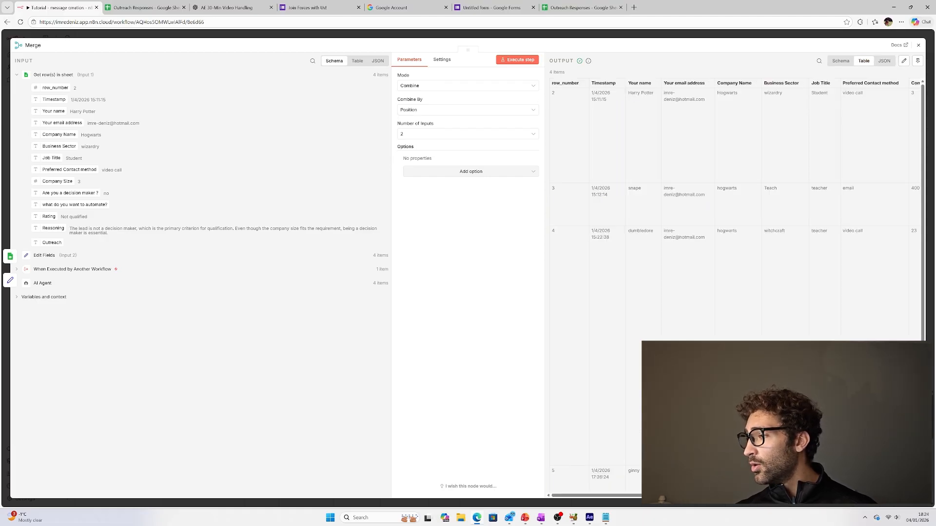
left_click_drag(629, 496, 802, 496)
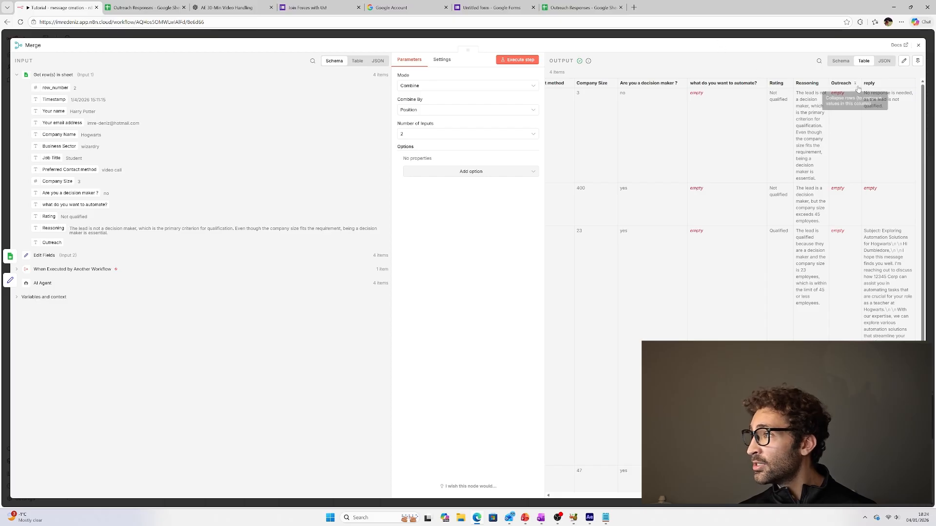
key("Escape")
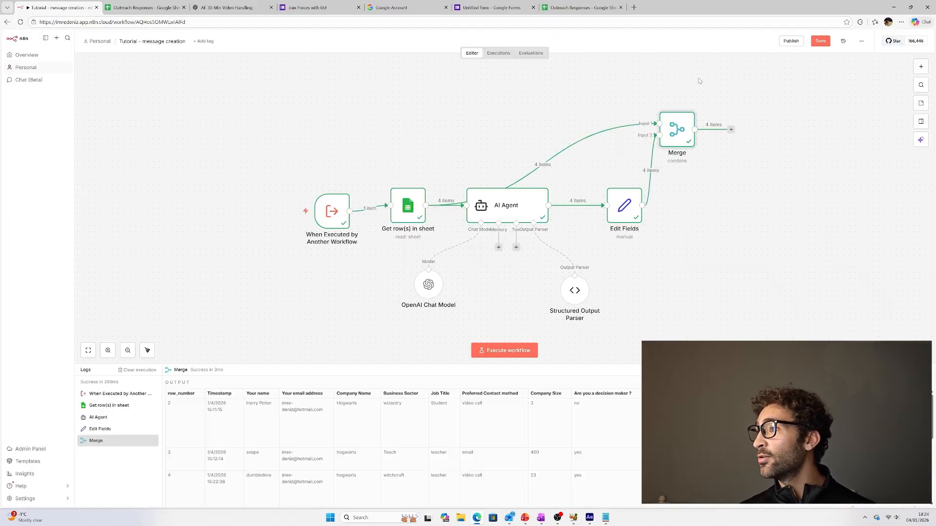
- Add a Google Sheets Update row in sheet node after Merge, targeting the Outreach Responses document and the Form Responses 1 sheet
left_click(730, 129)
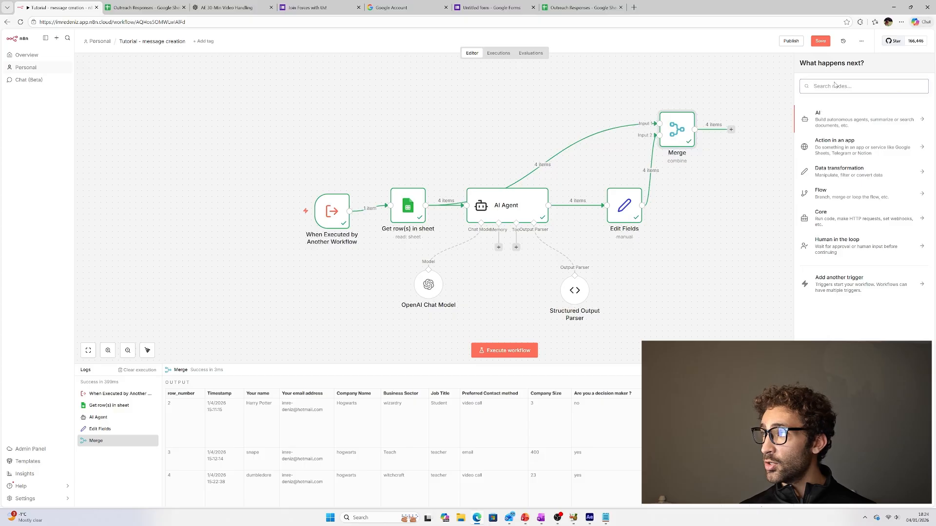
type("sheets")
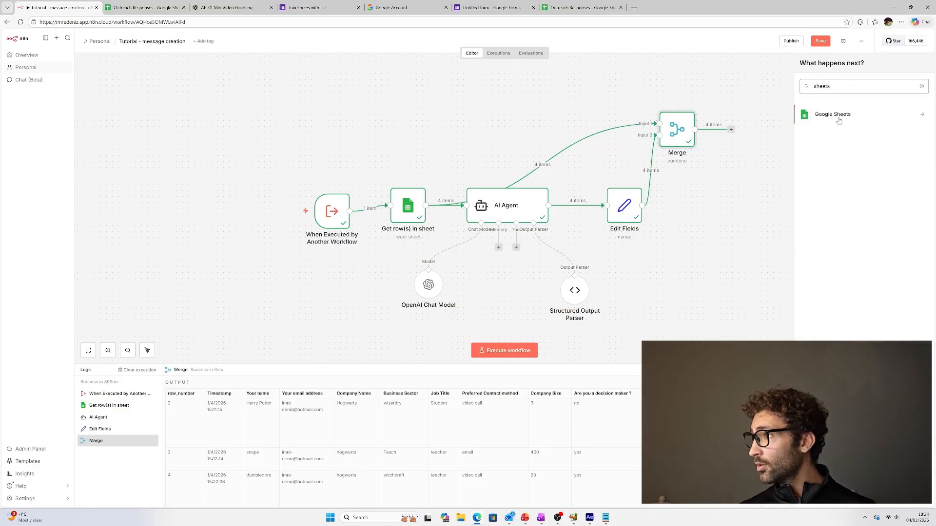
left_click(838, 117)
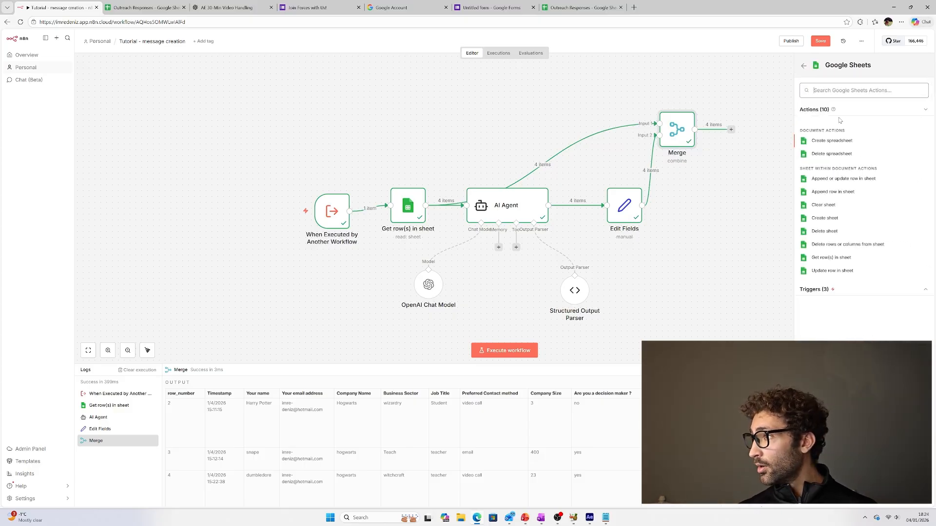
left_click(832, 271)
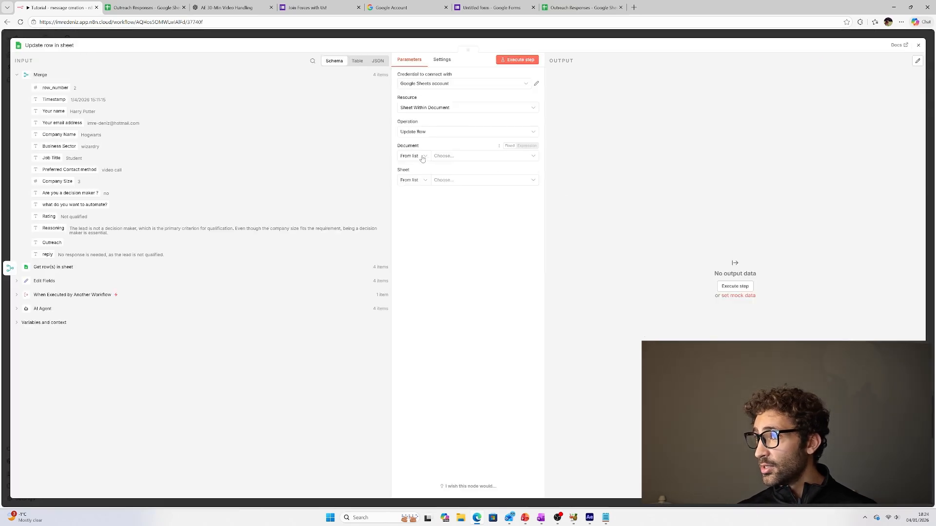
left_click(443, 156)
left_click(430, 188)
left_click(453, 181)
left_click(436, 197)
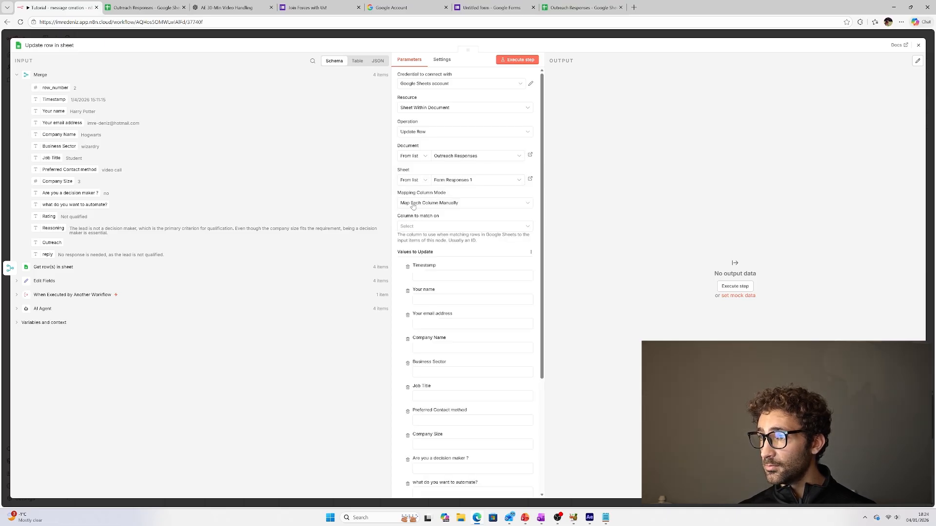
- Match rows on Timestamp, mapping Timestamp to {{ $json.Timestamp }} and Outreach to {{ $json.reply }}
left_click(426, 227)
left_click(417, 242)
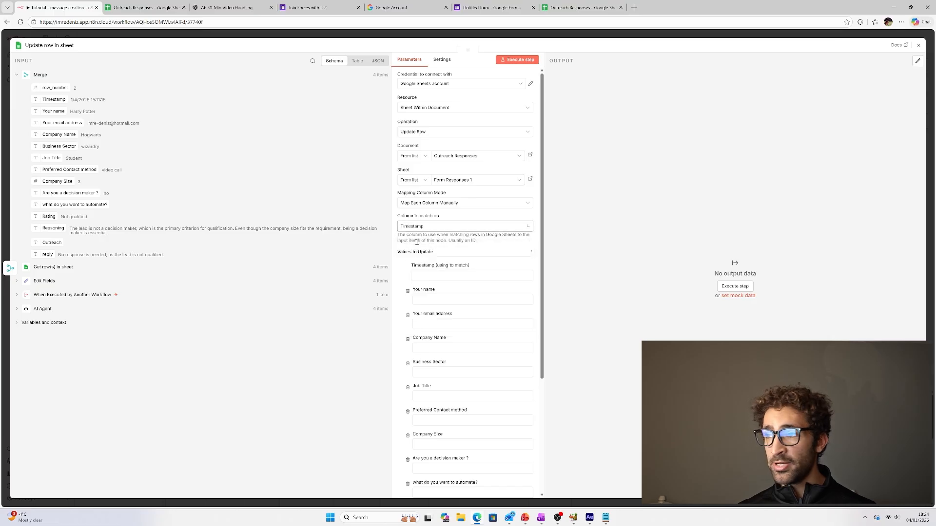
left_click_drag(49, 99, 424, 275)
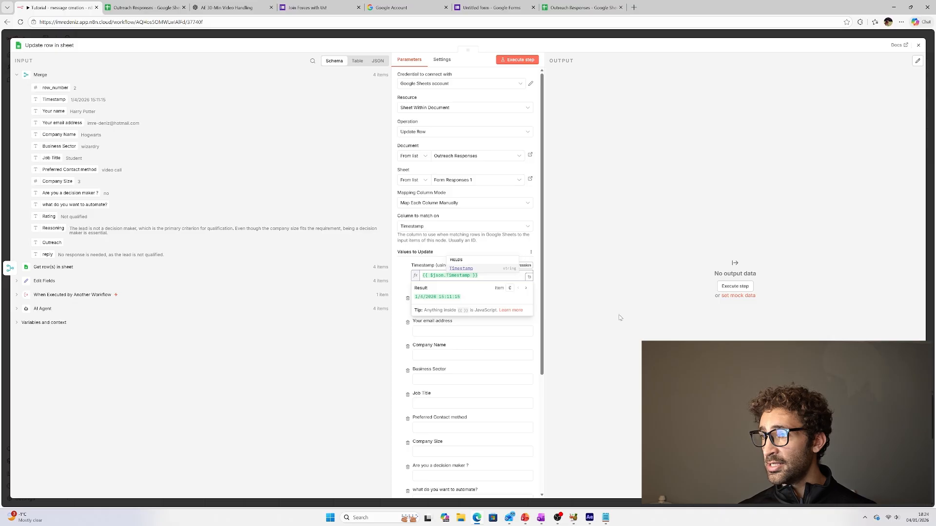
scroll(438, 335, "down", 4)
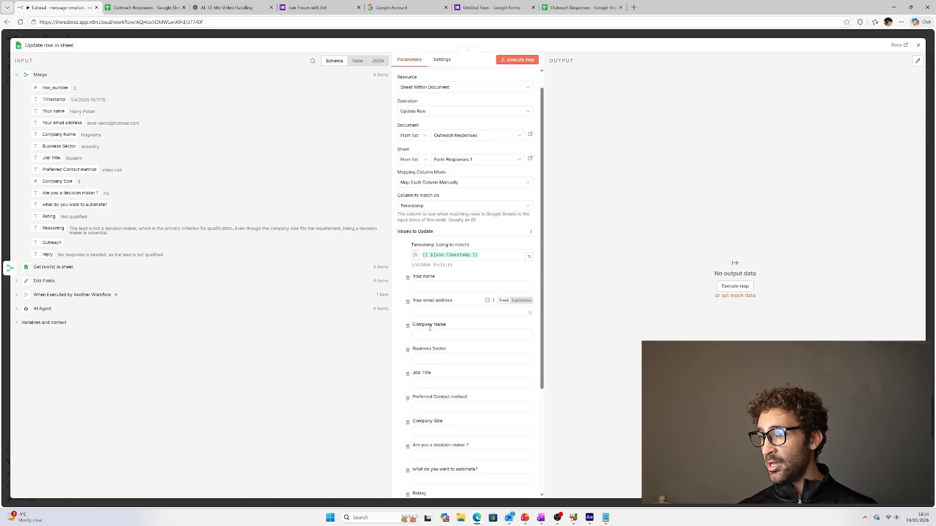
left_click(431, 405)
left_click_drag(47, 254, 467, 407)
left_click_drag(306, 406, 416, 405)
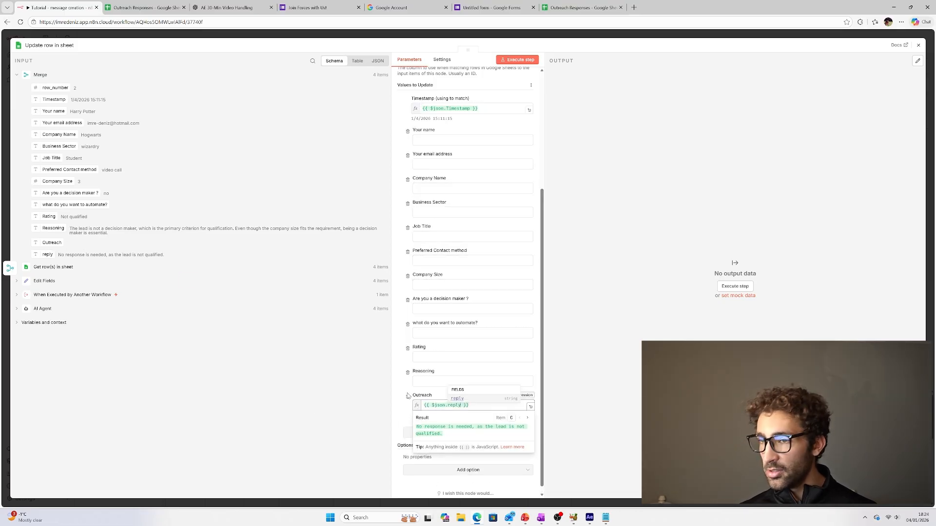
- Execute the Update row in sheet node and examine the Outreach message in its output for the qualified lead
left_click(517, 59)
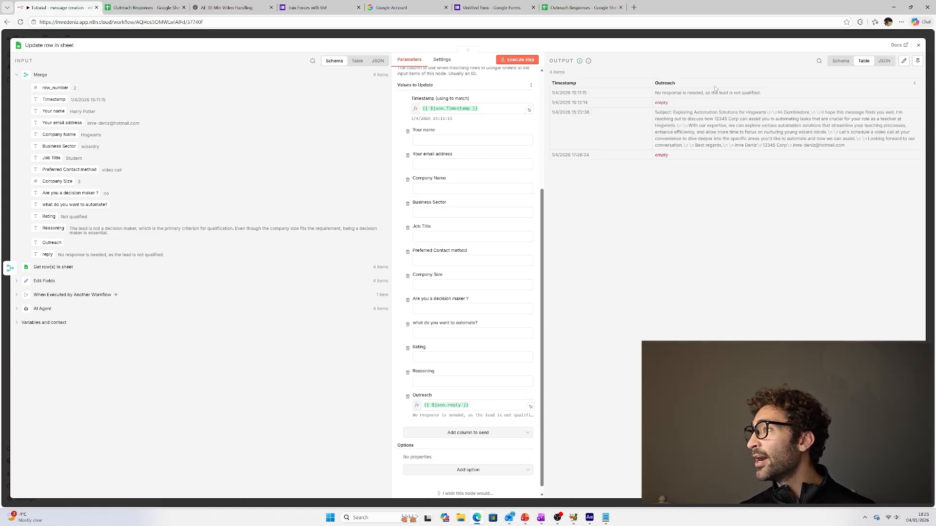
triple_click(854, 147)
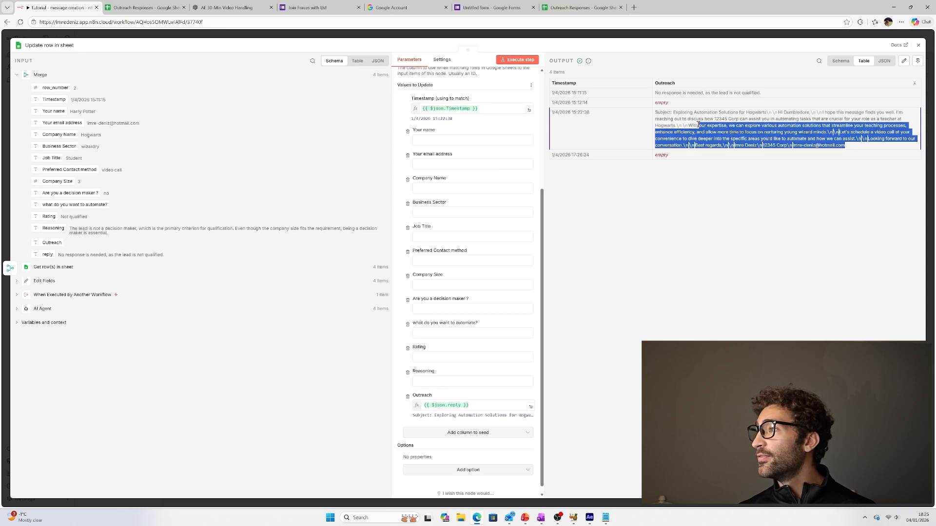
left_click(437, 36)
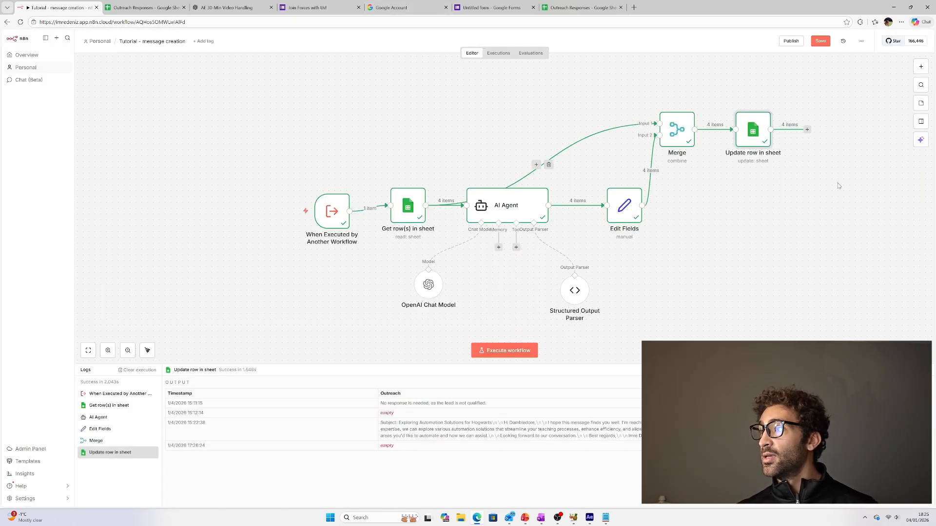
- Add an Edit Fields (Set) node after Update row in sheet with a string field "reply" set to "done"
left_click(807, 130)
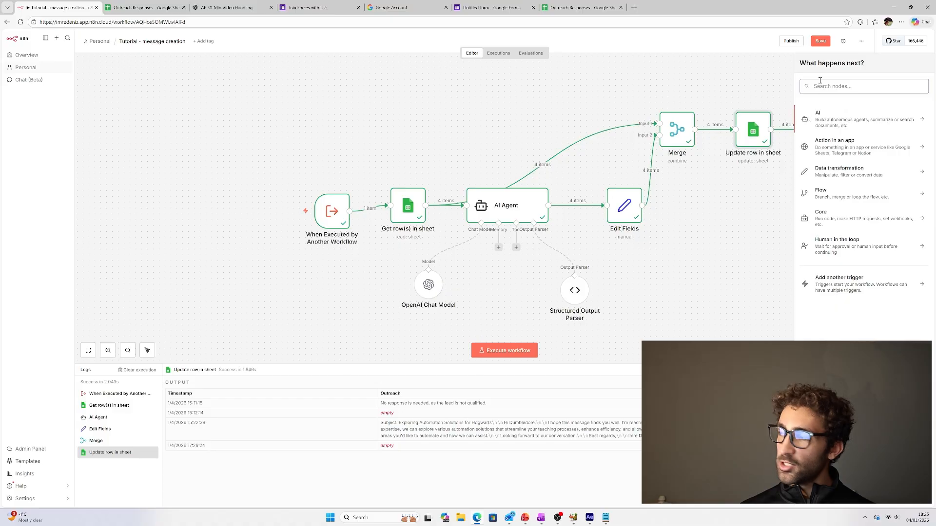
type("edit")
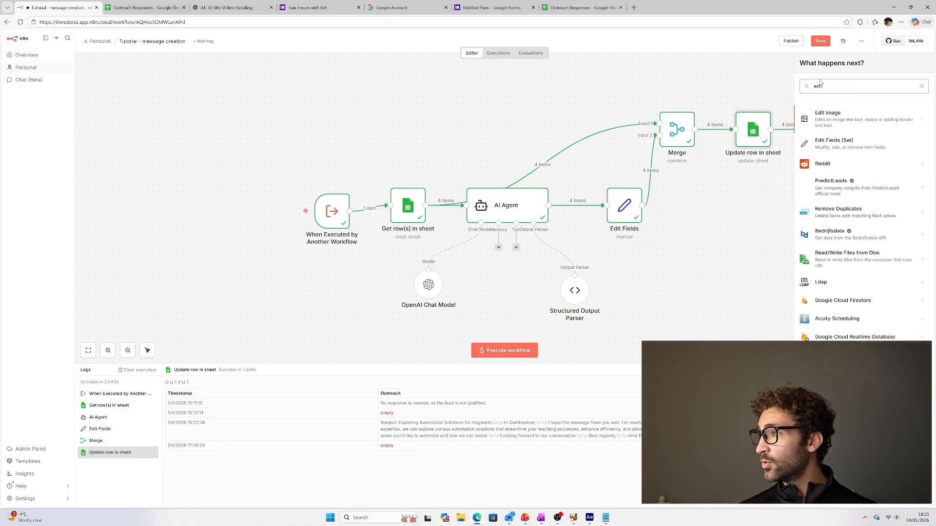
left_click(850, 143)
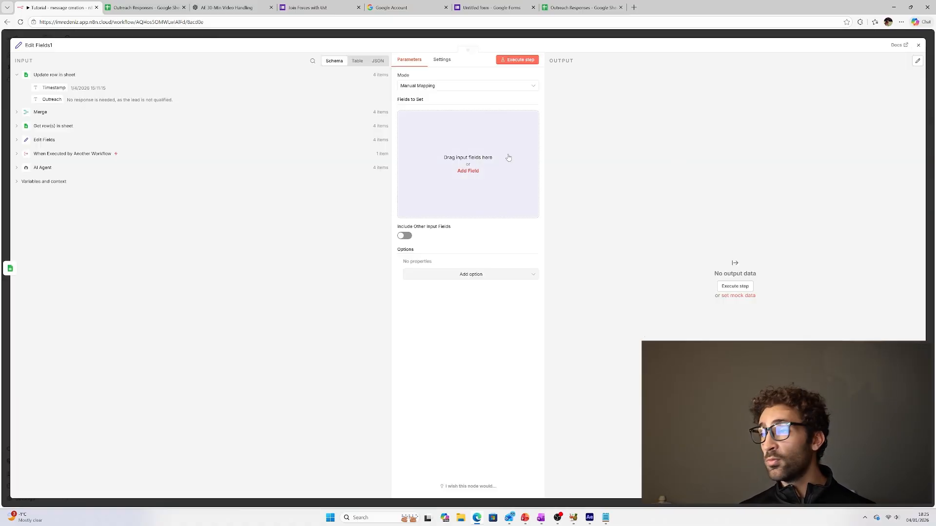
left_click(468, 171)
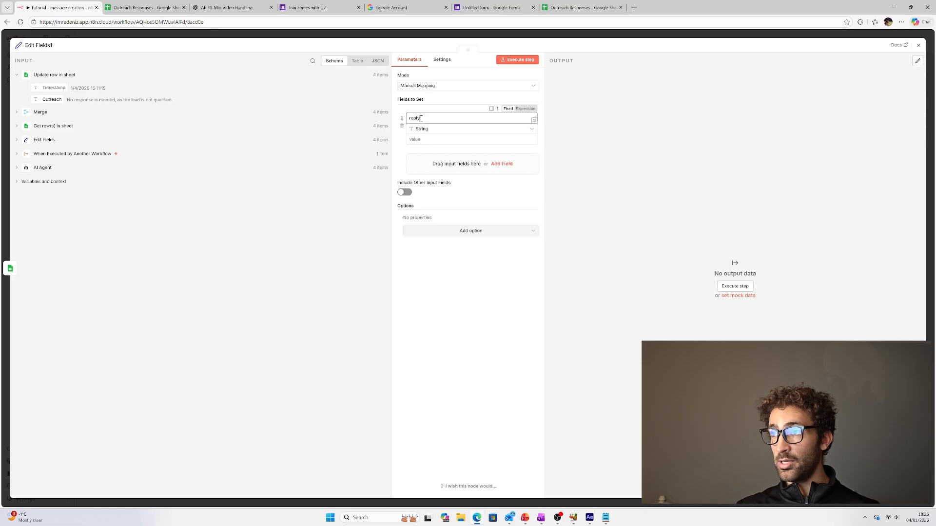
left_click(425, 137)
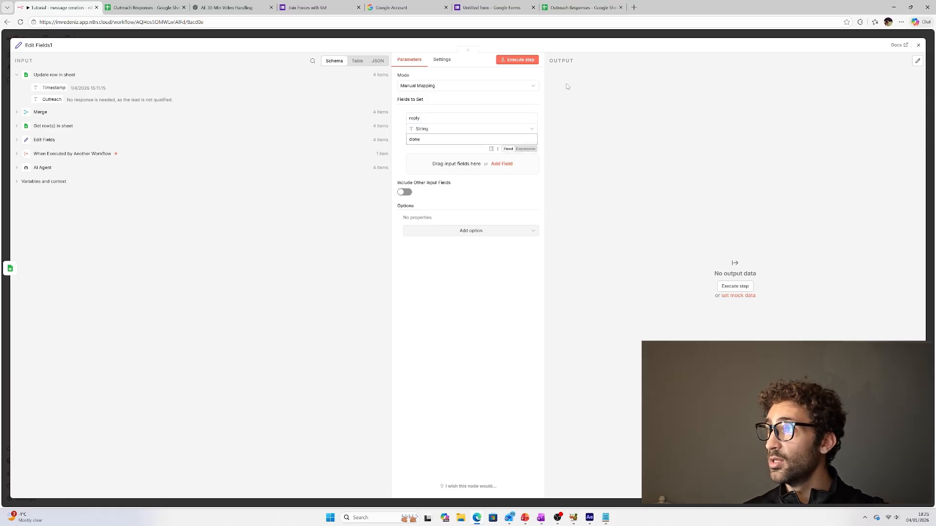
left_click(563, 36)
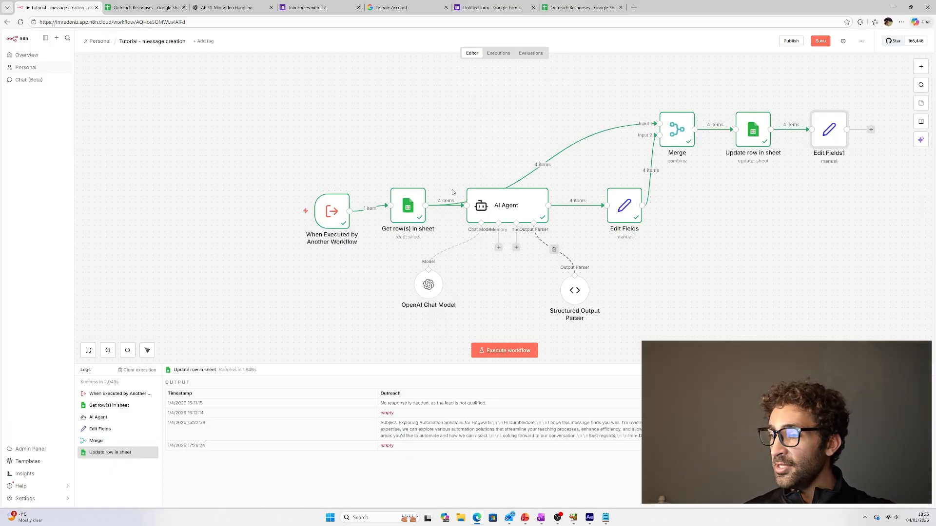
- Switch to PowerPoint to review the Workflows slide with the Agent Brain and its two sub-workflows, then return to n8n
left_click(529, 521)
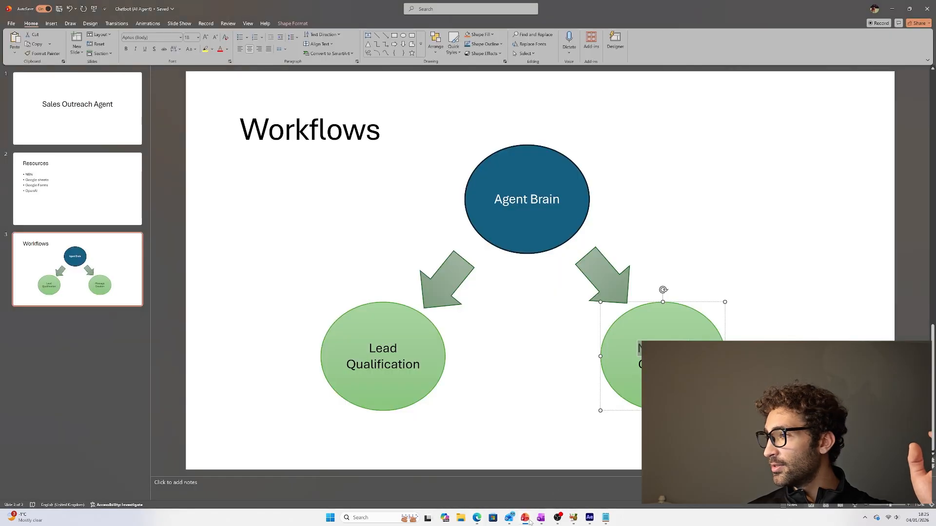
left_click(663, 219)
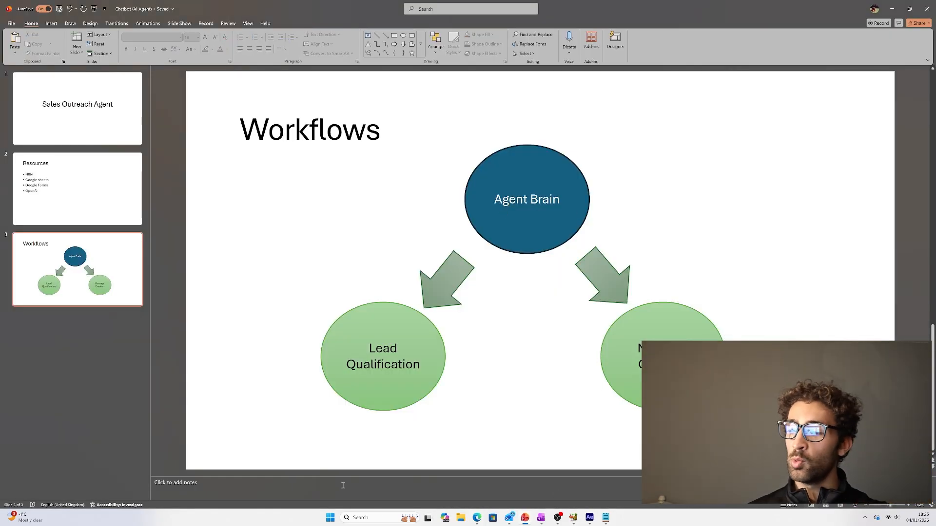
left_click(491, 516)
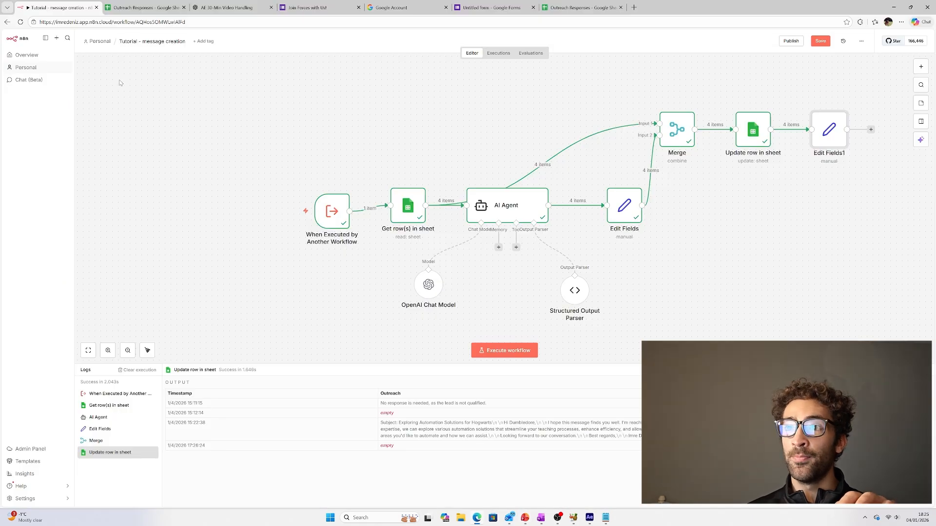
- Save the message creation workflow and create a new blank workflow, opening the choice of its first step
left_click(820, 41)
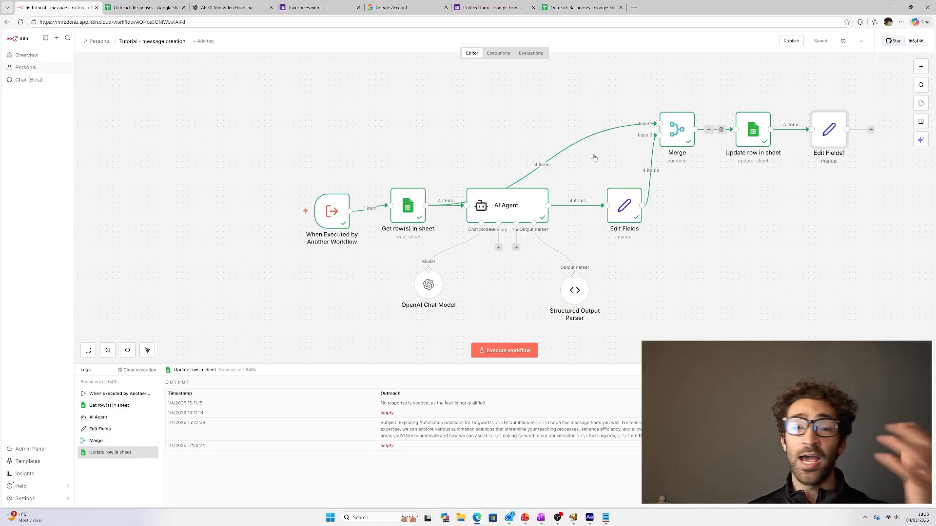
mouse_move(321, 228)
left_click(27, 54)
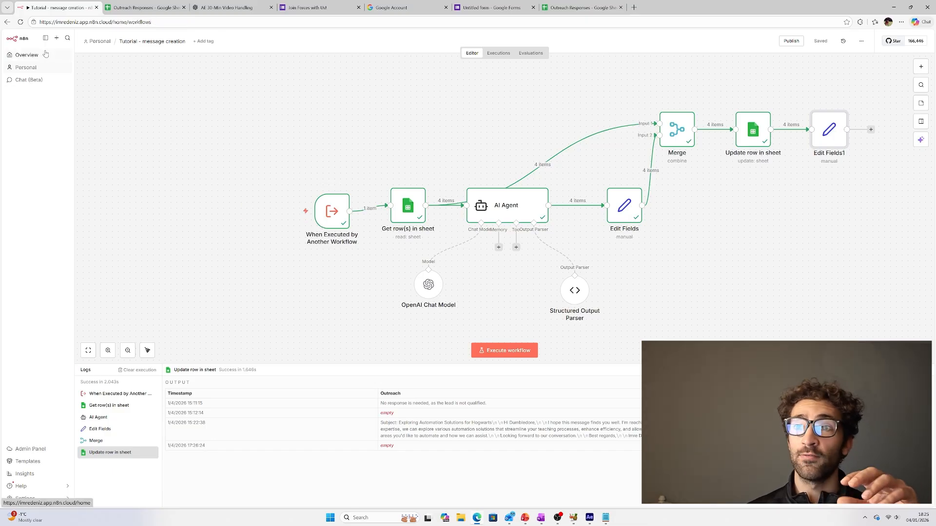
left_click(687, 44)
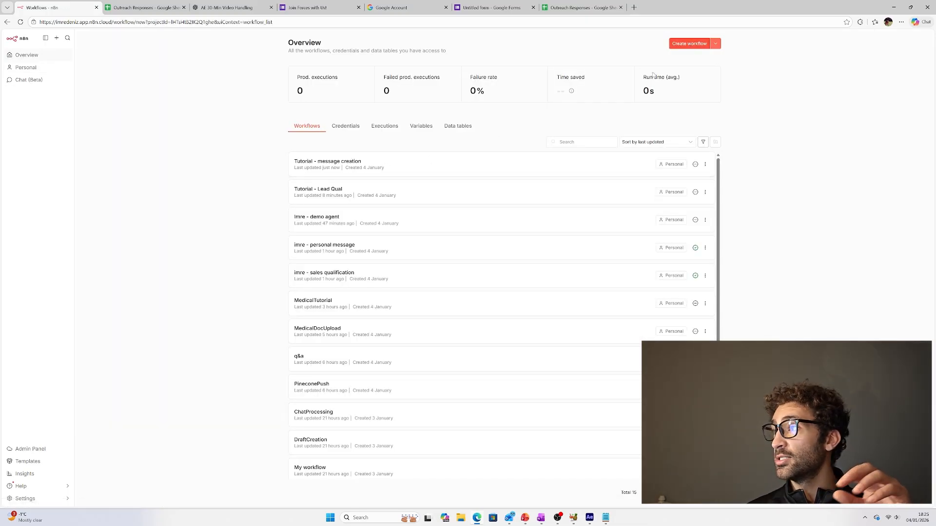
left_click(478, 200)
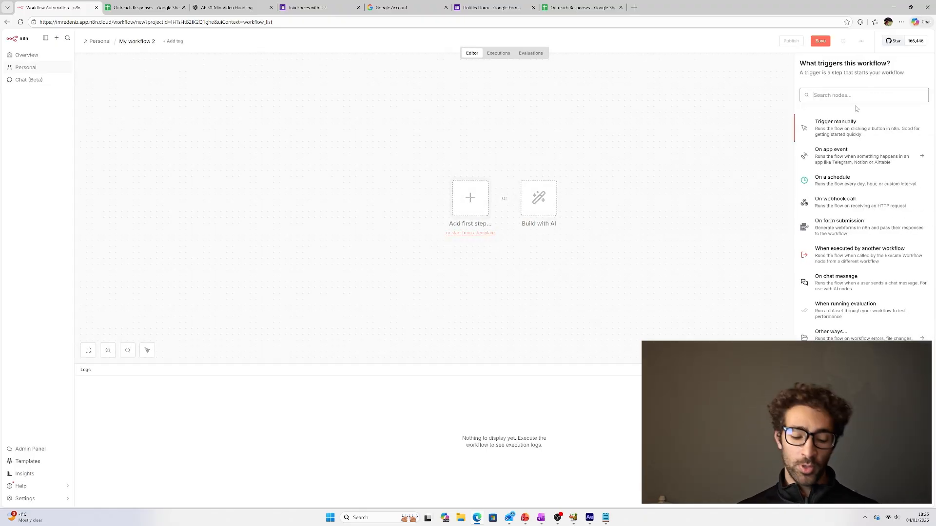
type("cha")
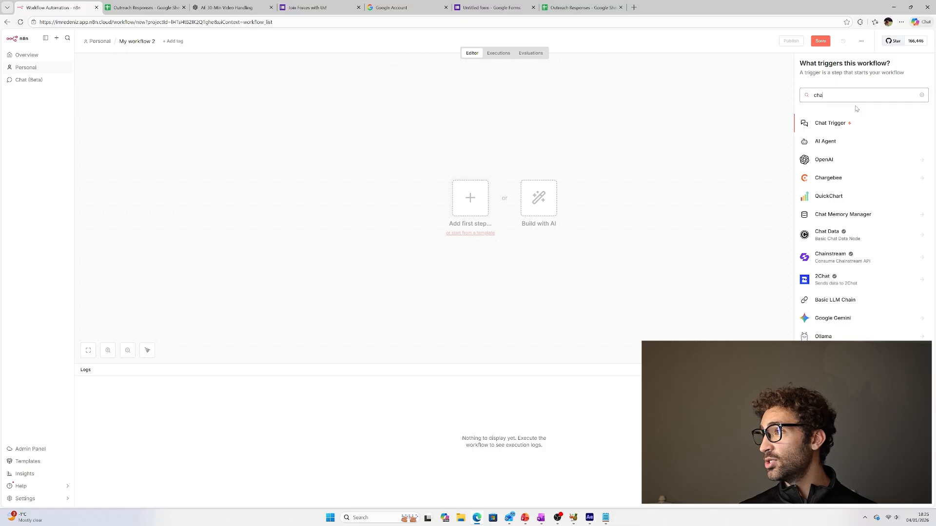
key("BackSpace")
key("BackSpace")
key("BackSpace")
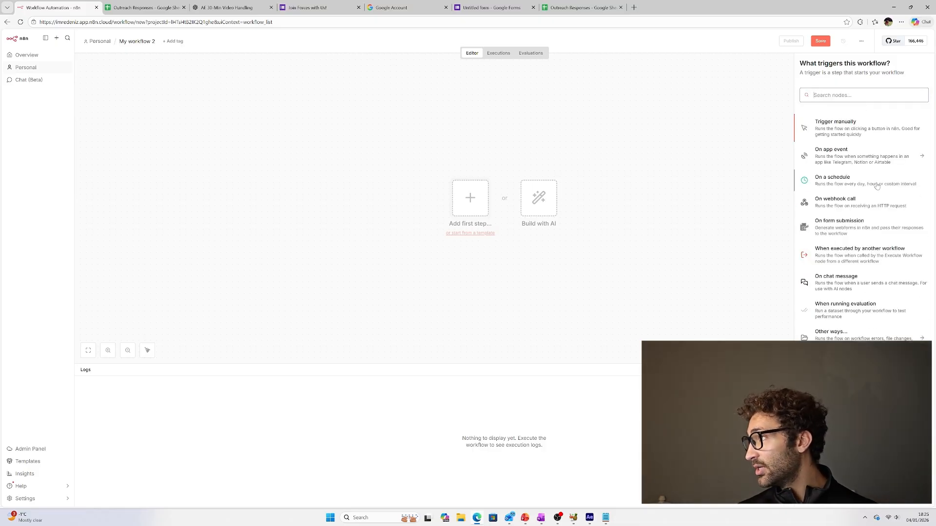
- Add an On chat message trigger to the new workflow and an AI Agent node connected after it
left_click(839, 285)
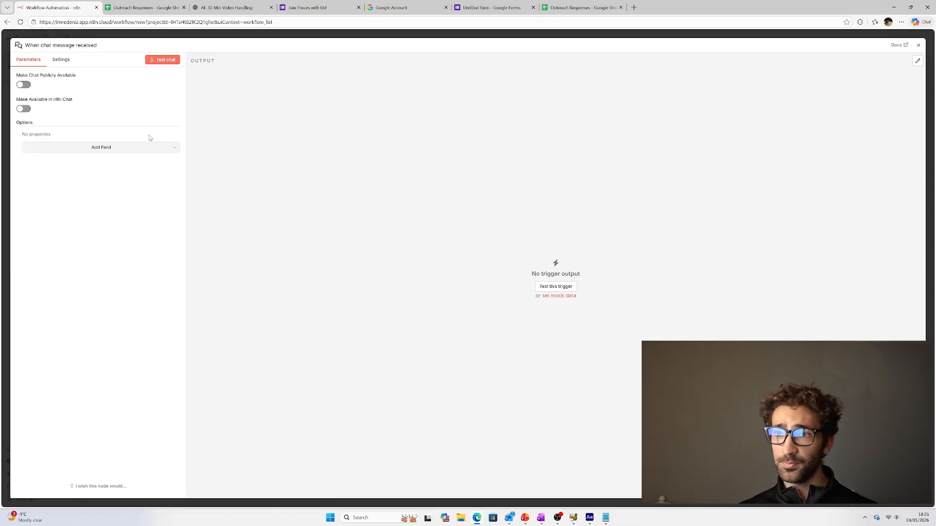
left_click(137, 39)
mouse_move(474, 176)
left_click(512, 198)
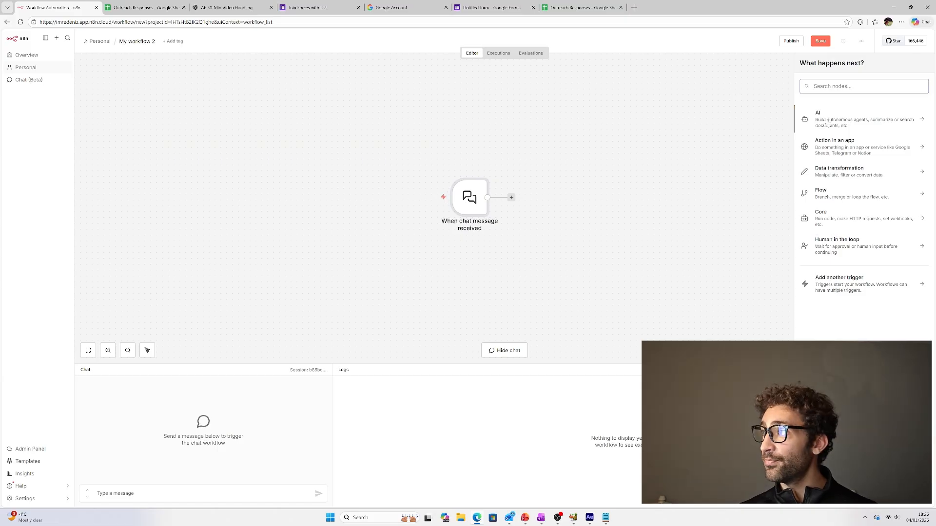
left_click(828, 123)
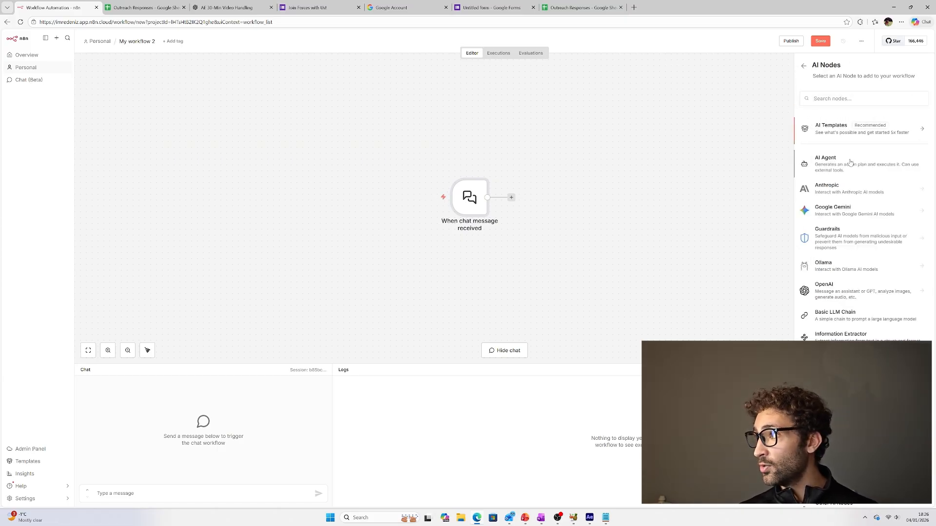
left_click(849, 162)
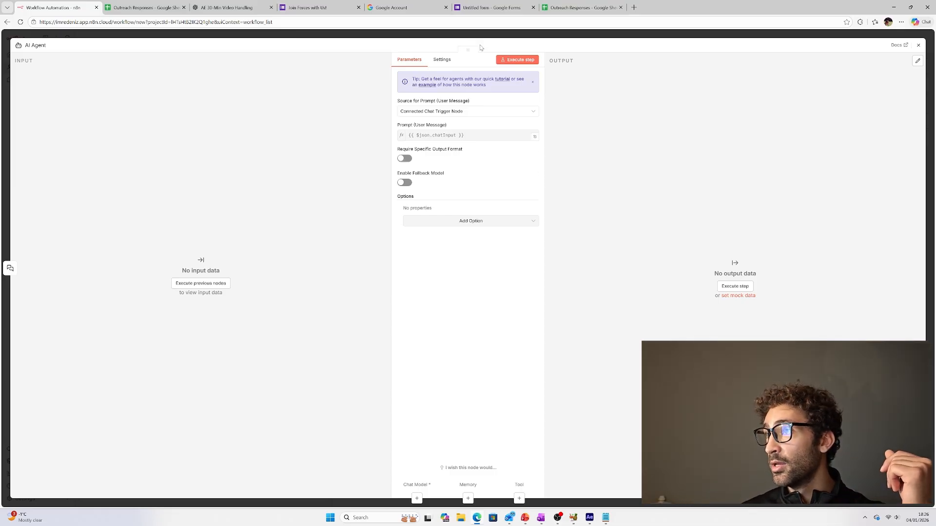
left_click(498, 37)
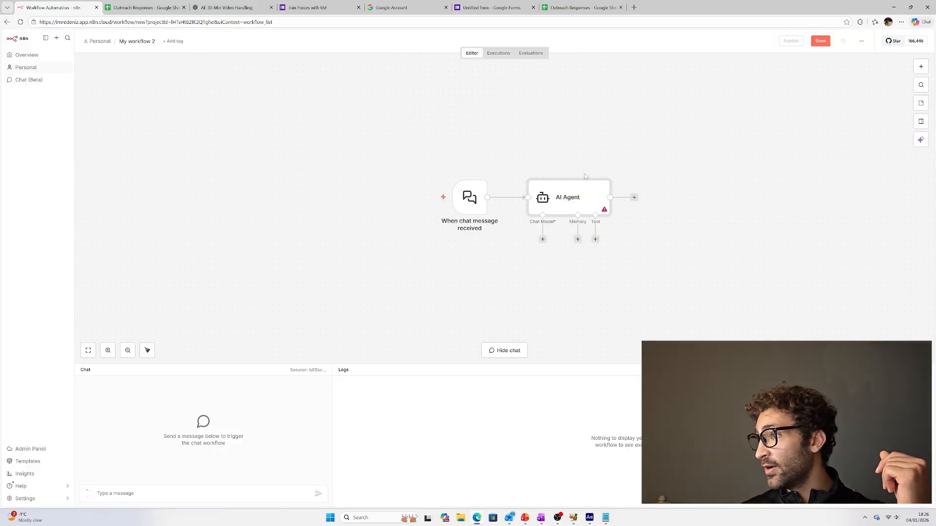
- Attach an OpenAI Chat Model to the AI Agent and set its model to gpt-4o
left_click(543, 239)
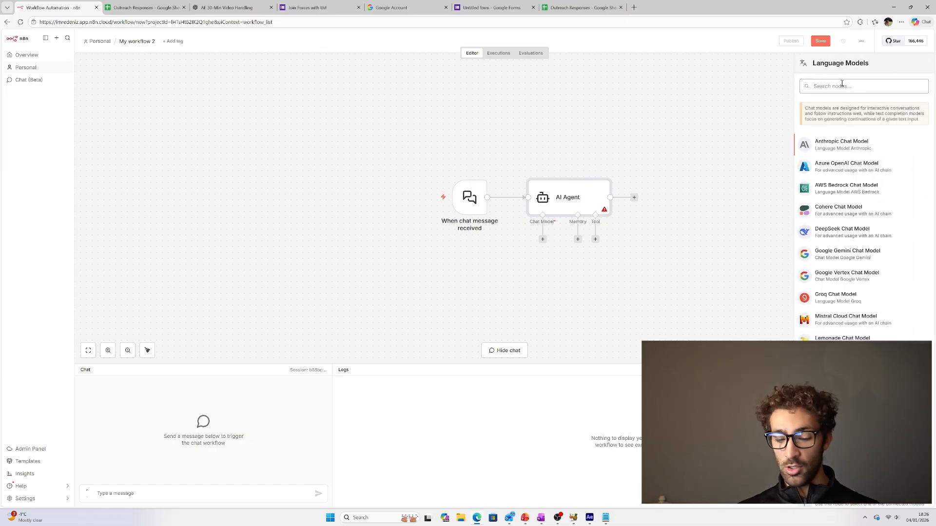
type("open")
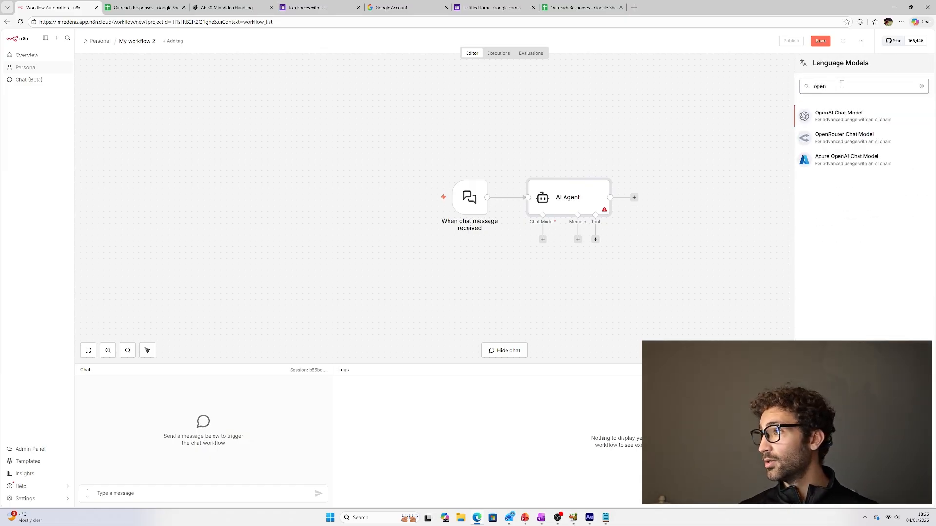
key("BackSpace")
key("BackSpace")
key("BackSpace")
key("BackSpace")
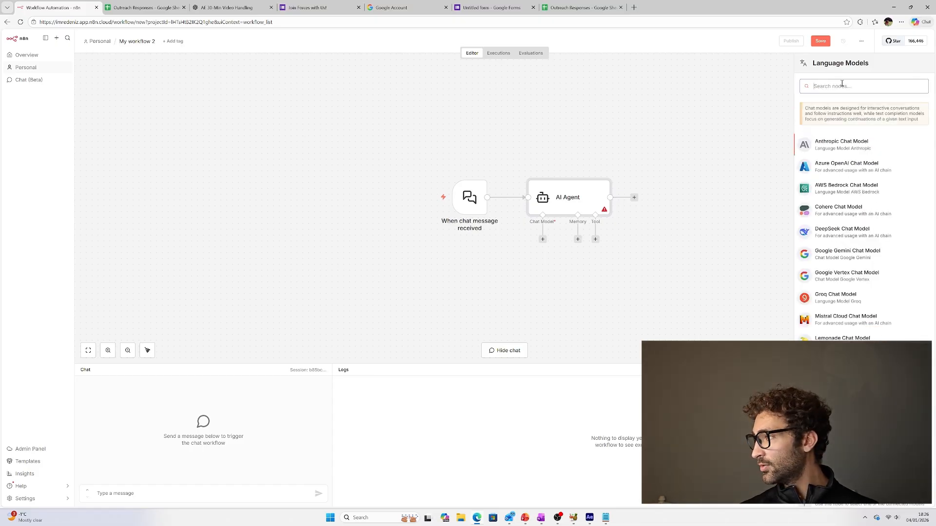
type("open")
left_click(839, 114)
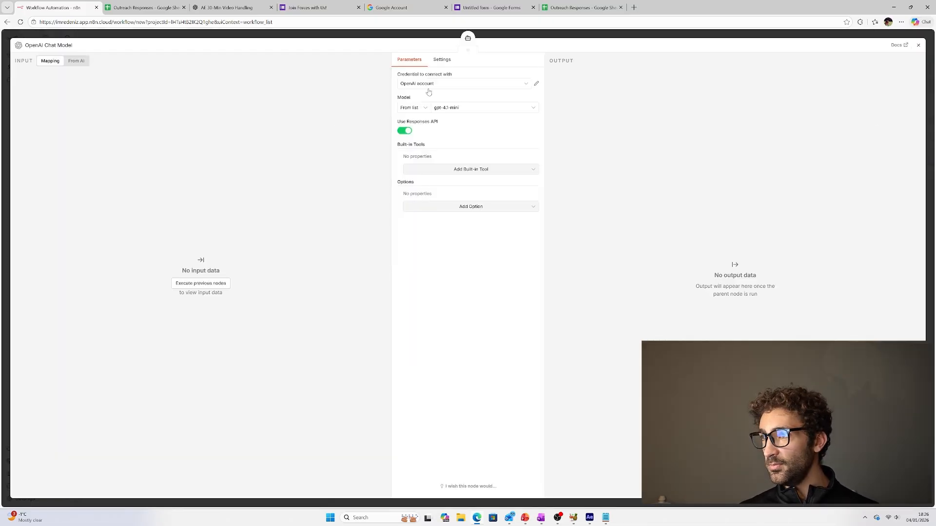
left_click(467, 108)
scroll(457, 173, "down", 6)
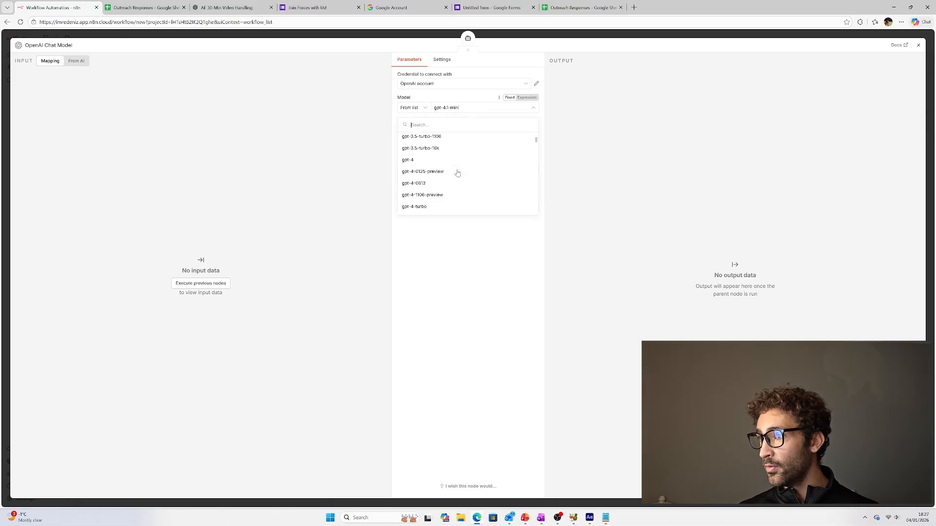
scroll(422, 174, "down", 3)
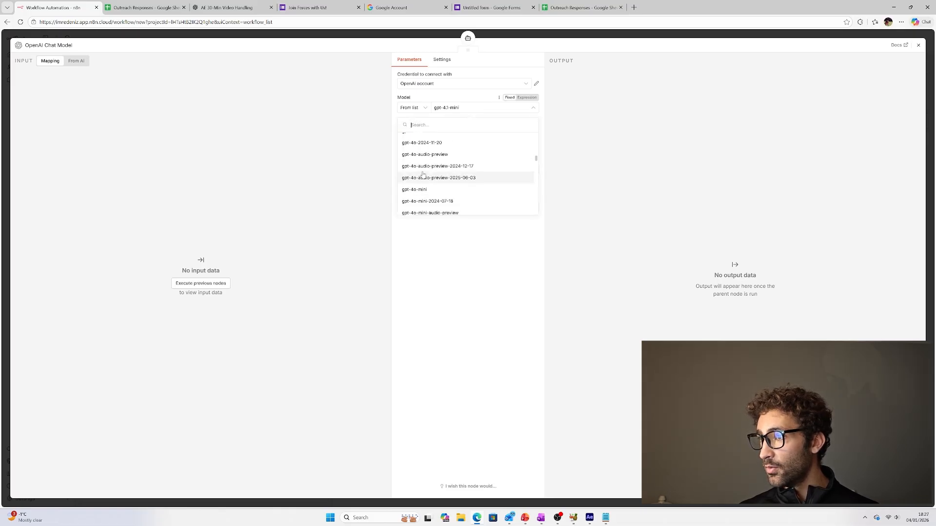
left_click(437, 142)
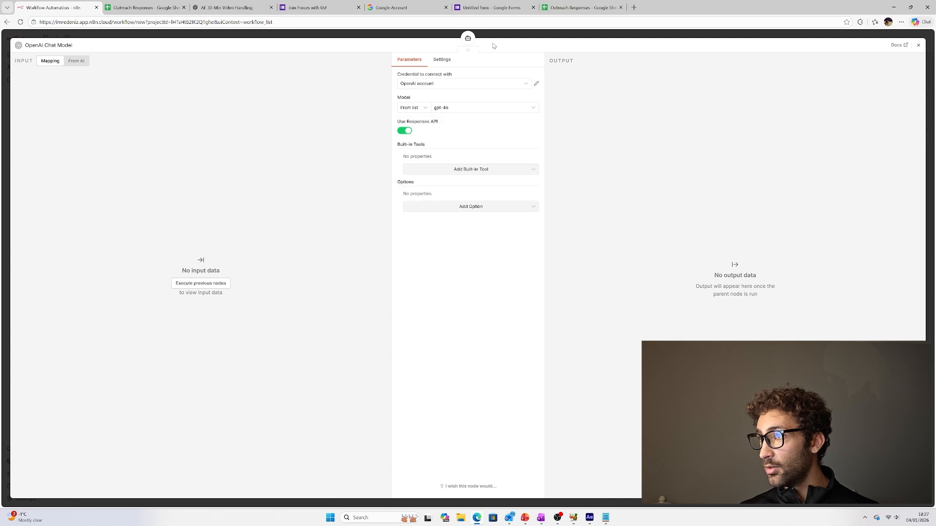
left_click(500, 37)
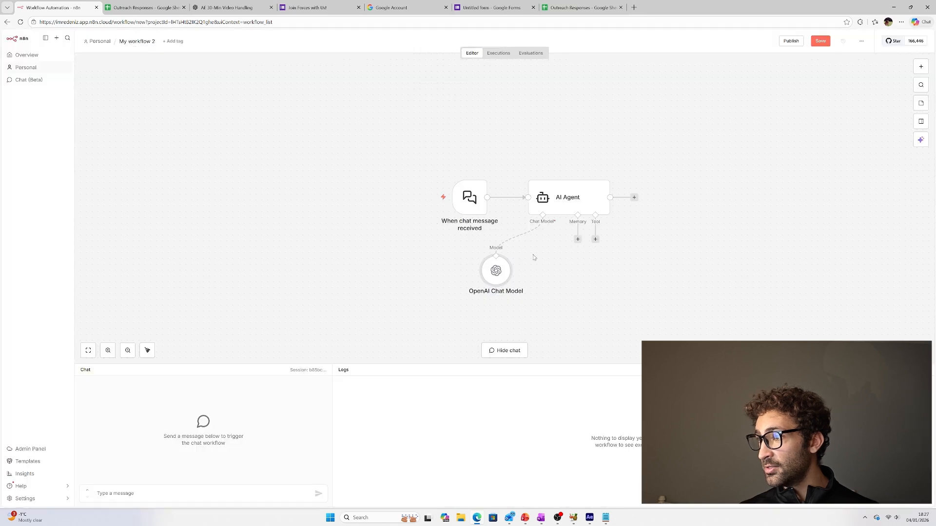
- Attach a Simple Memory node to the AI Agent, keeping its default session and context window settings
left_click(577, 239)
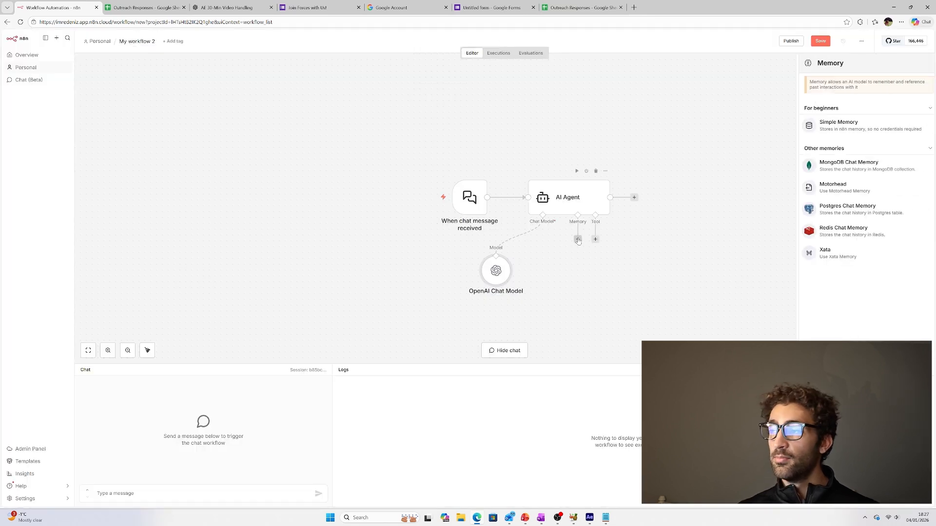
left_click(831, 127)
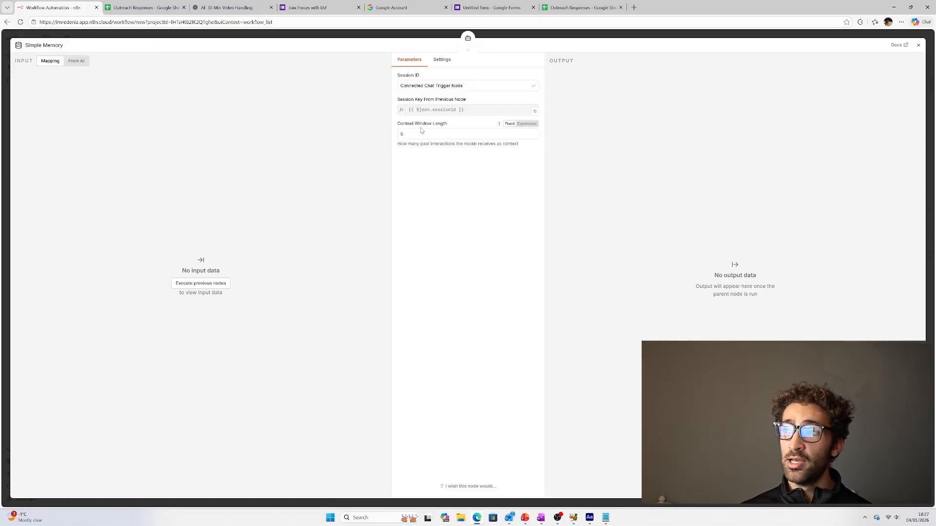
left_click_drag(398, 125, 444, 124)
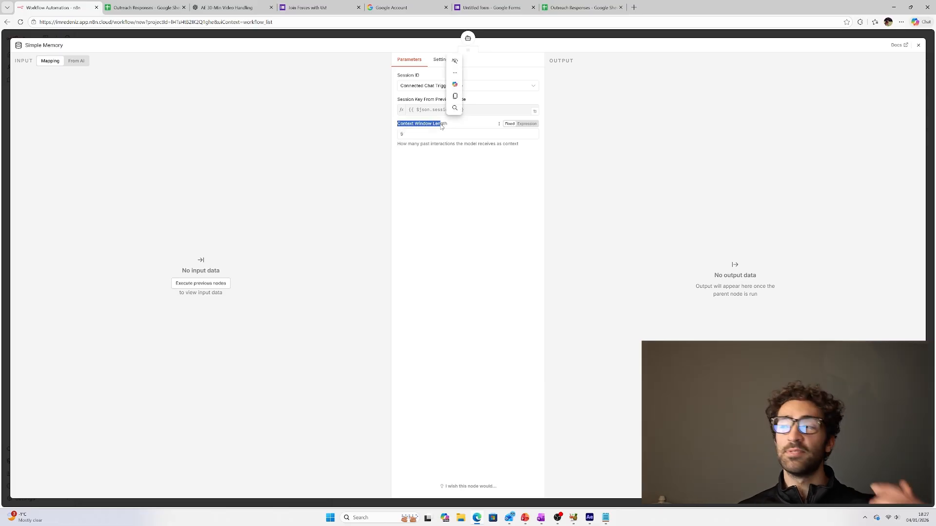
left_click(390, 37)
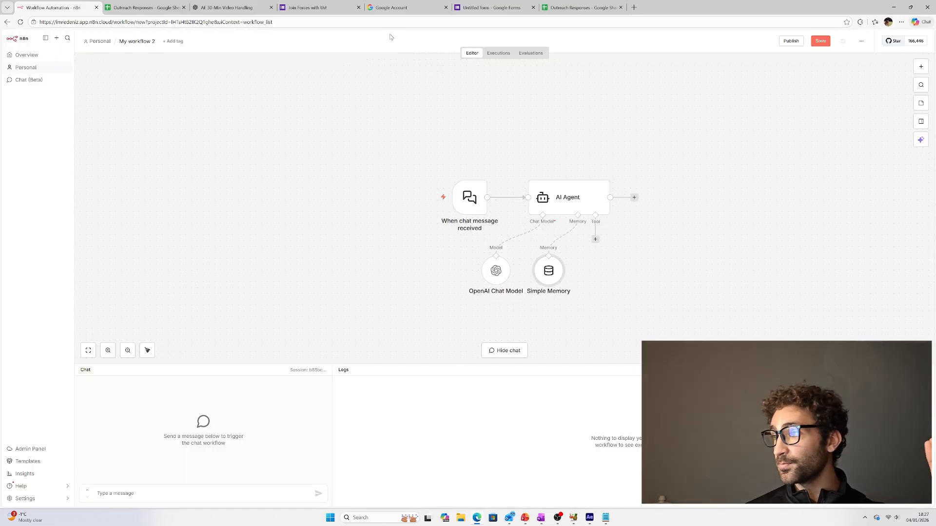
- Add a Call n8n Workflow Tool described as "This is a lead qualification workflow. Use this to qualify leads" to the AI Agent and save the workflow
left_click(595, 239)
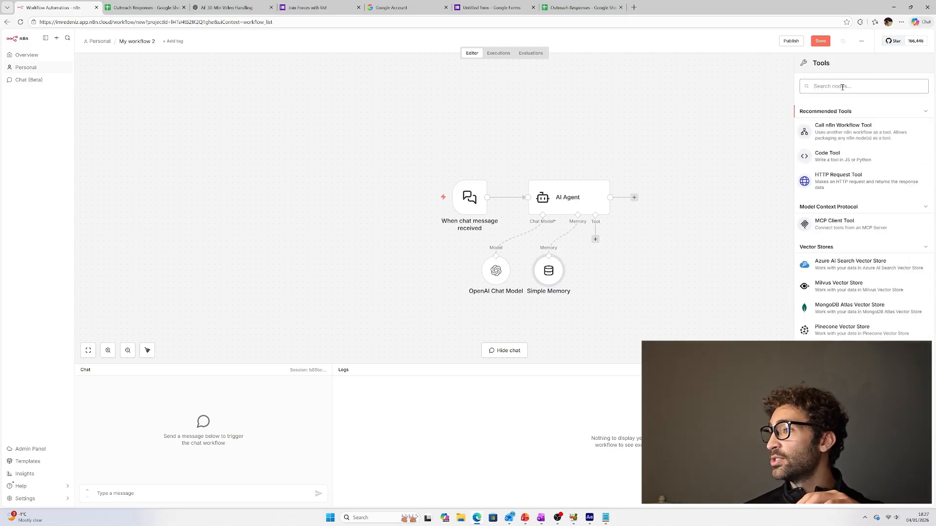
left_click(828, 134)
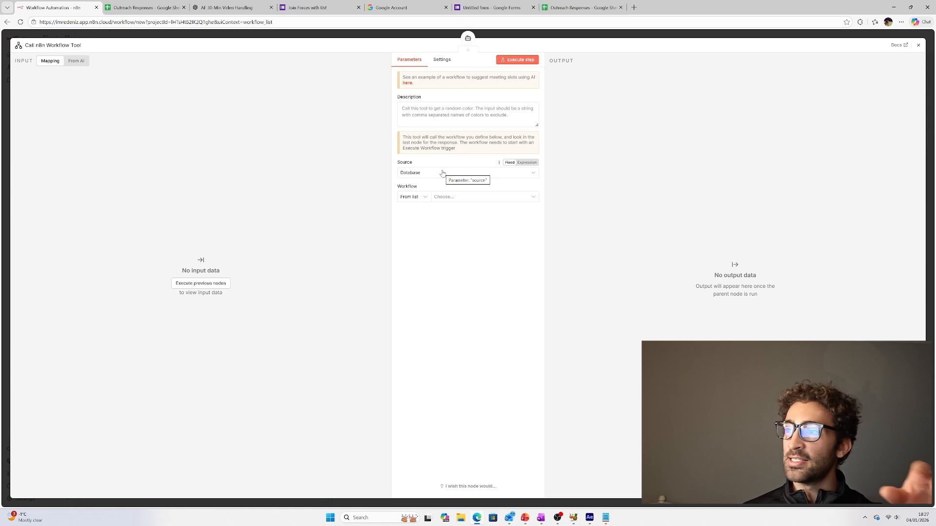
left_click(421, 120)
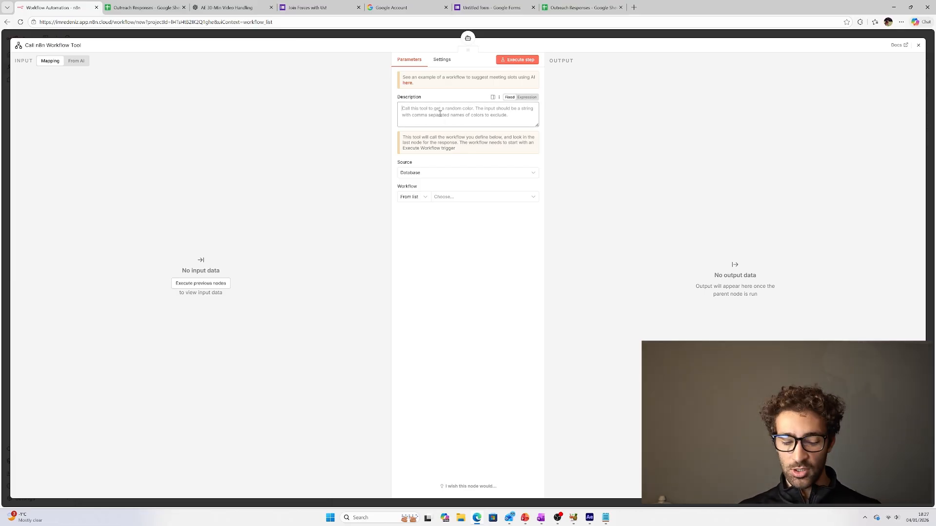
type("T")
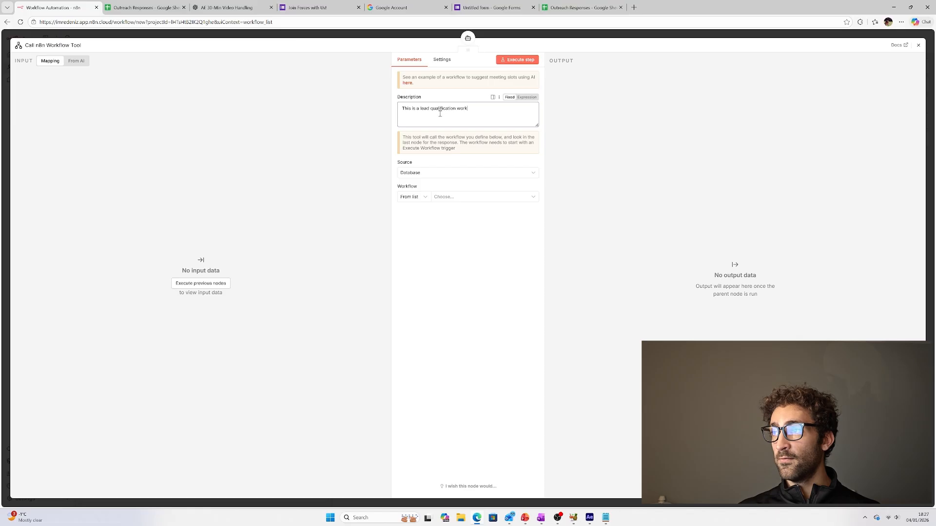
key("BackSpace")
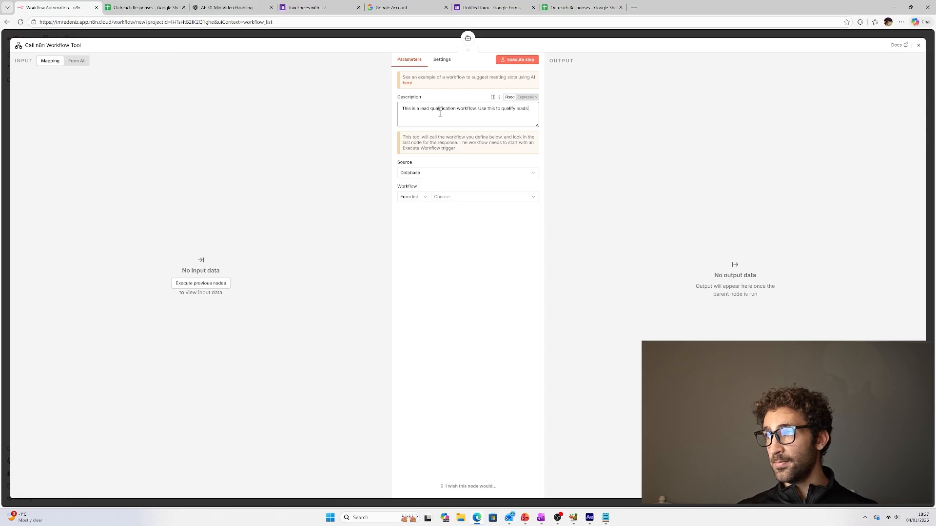
left_click(458, 197)
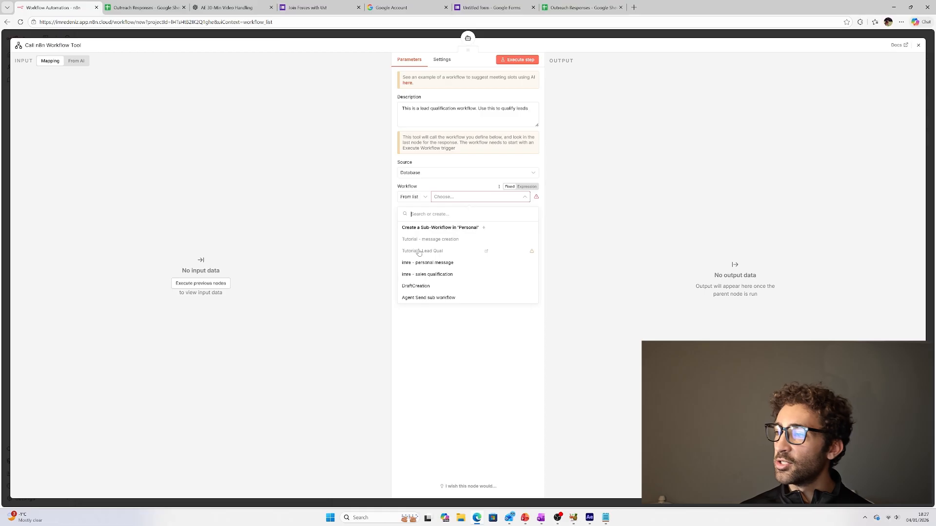
left_click(526, 37)
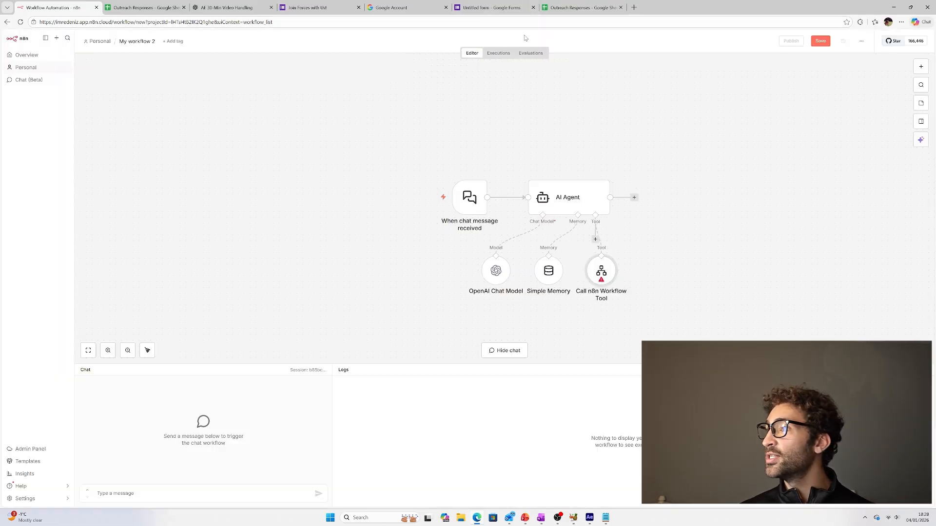
left_click(820, 41)
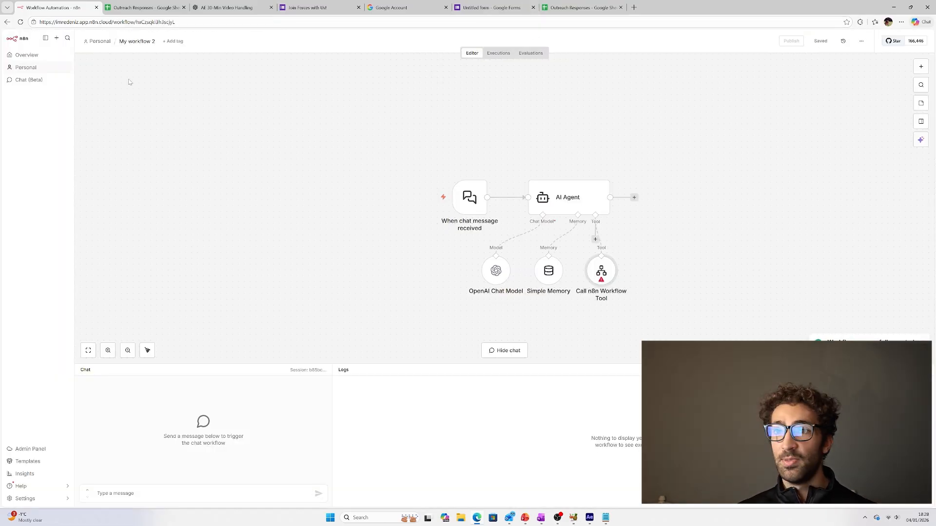
- Open the Tutorial - message creation workflow from the overview and publish it
left_click(22, 54)
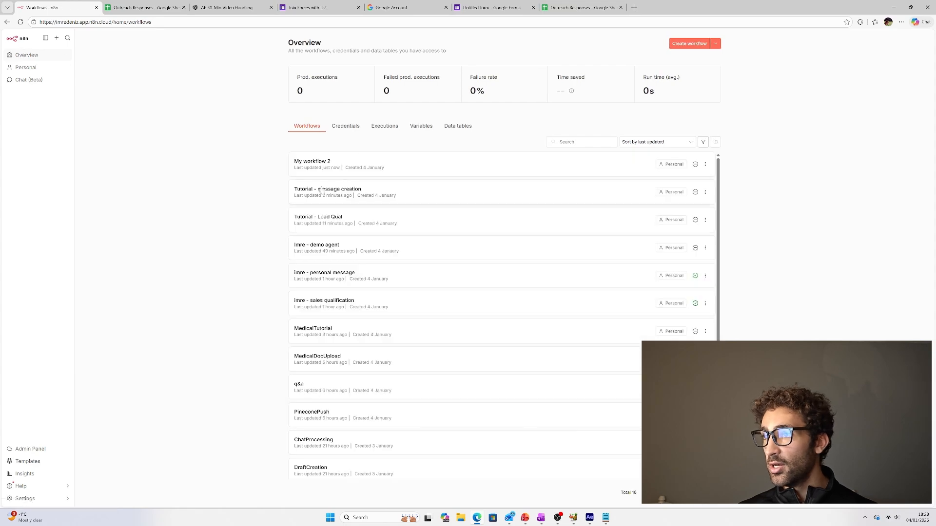
left_click(341, 187)
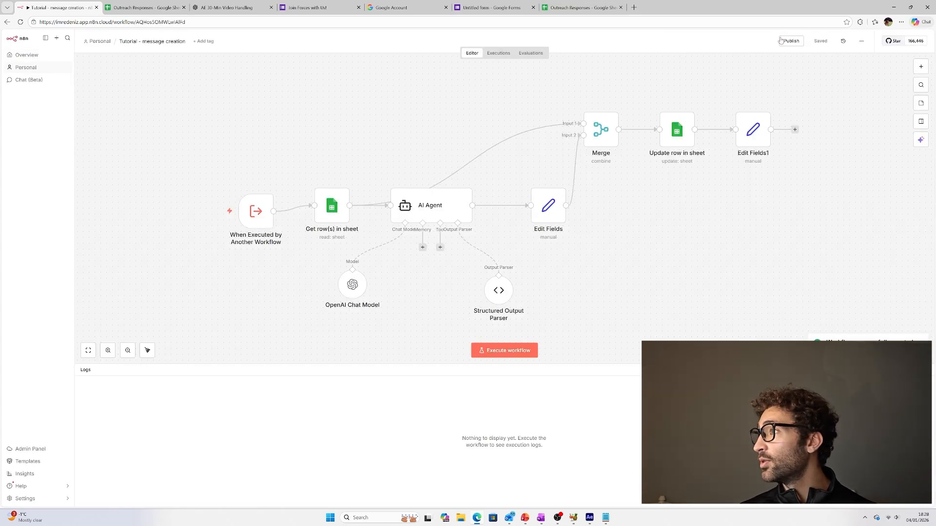
left_click(790, 41)
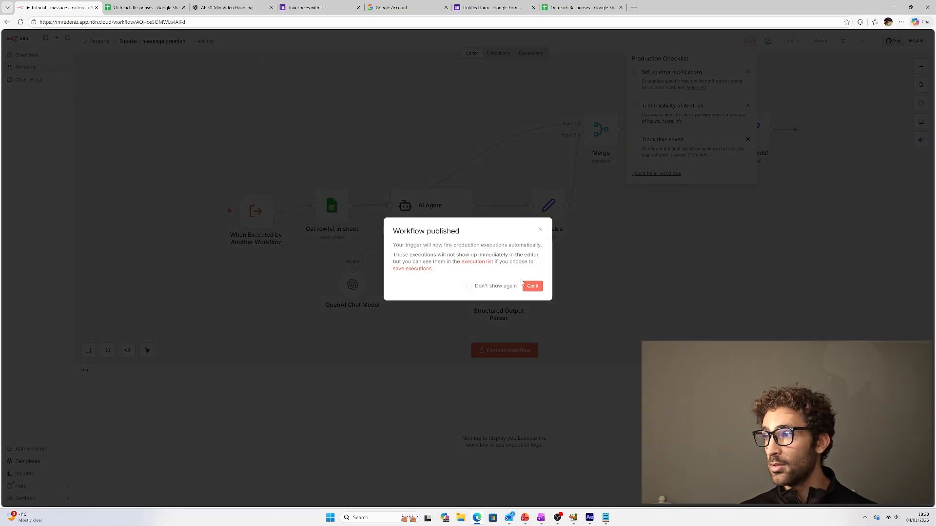
left_click(531, 287)
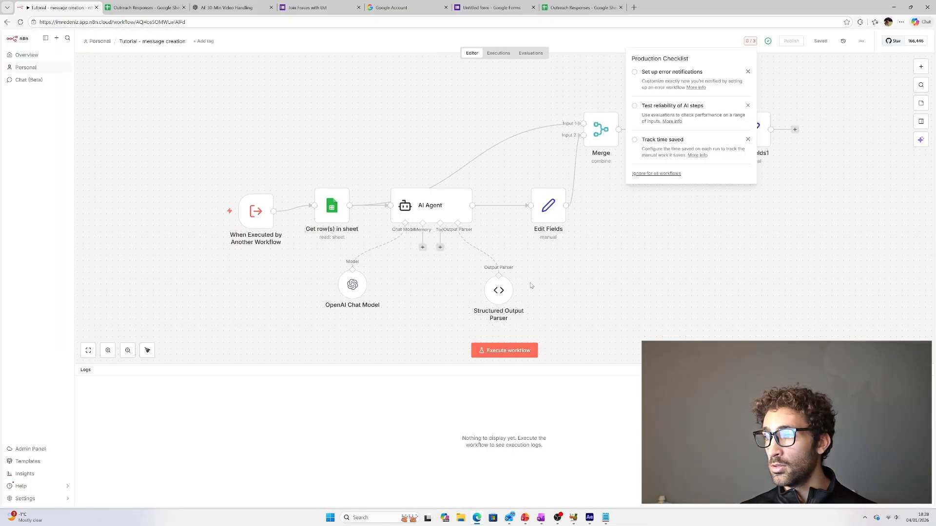
- Open the Tutorial - Lead Qual workflow from the overview and publish it
left_click(22, 55)
left_click(340, 217)
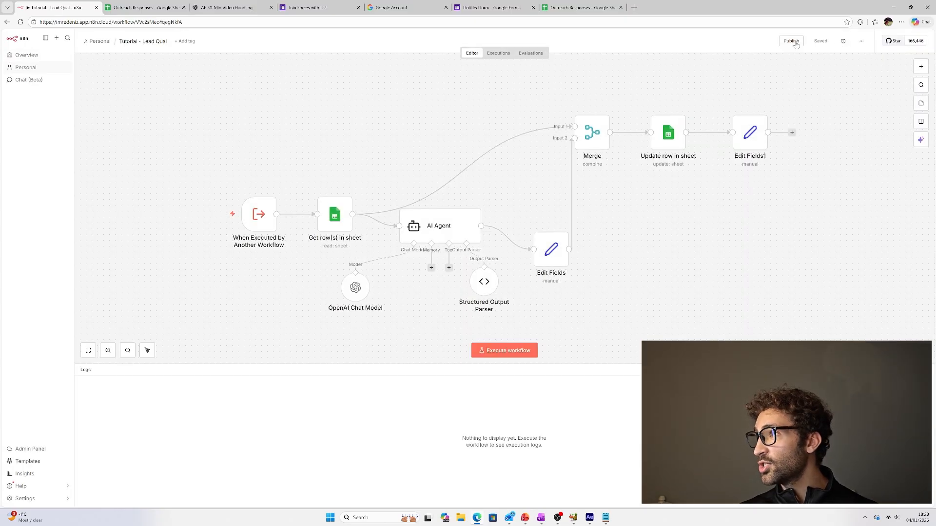
left_click(793, 41)
left_click(539, 311)
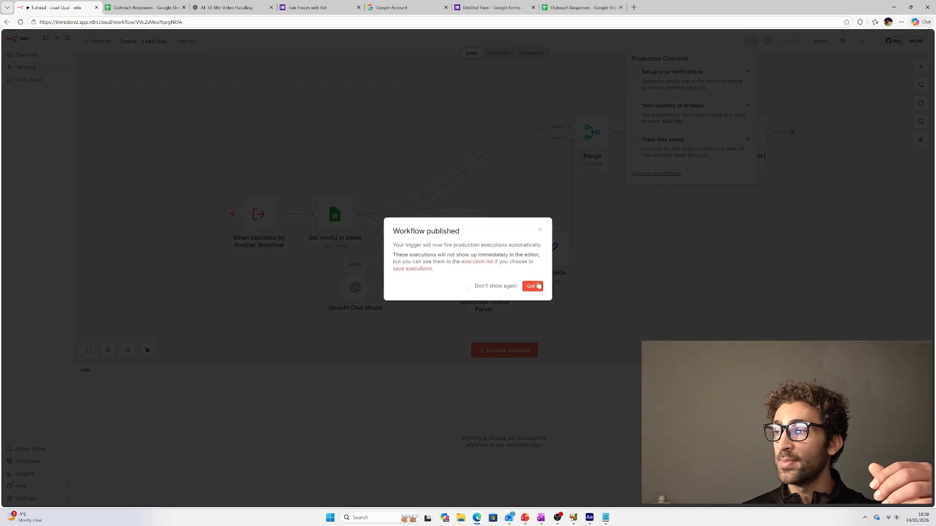
left_click(532, 286)
- Reopen My workflow 2 and rename it to "tutorial - brain"
left_click(52, 54)
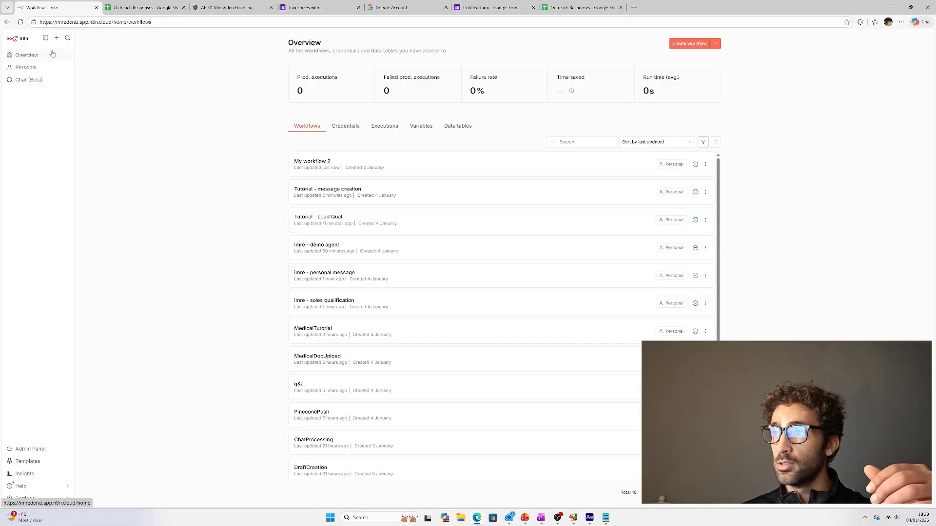
left_click(330, 163)
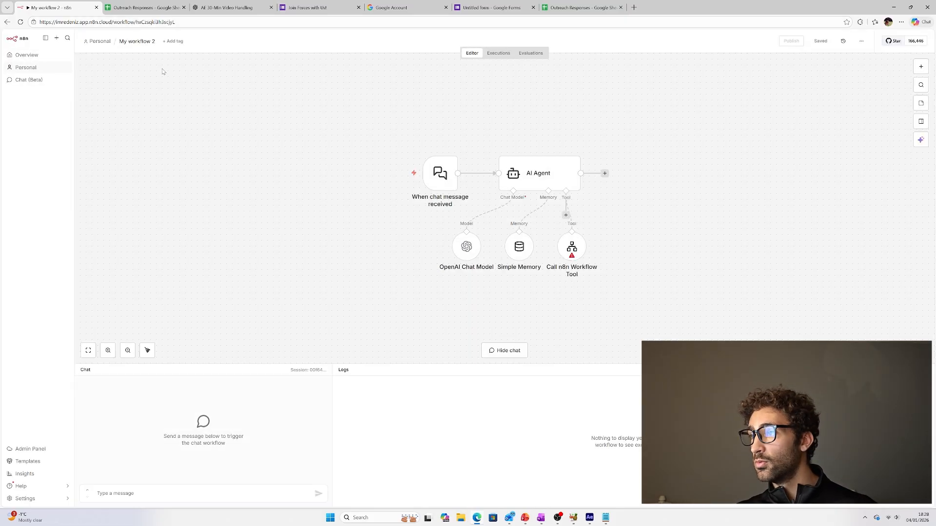
left_click(139, 42)
type("tutorial")
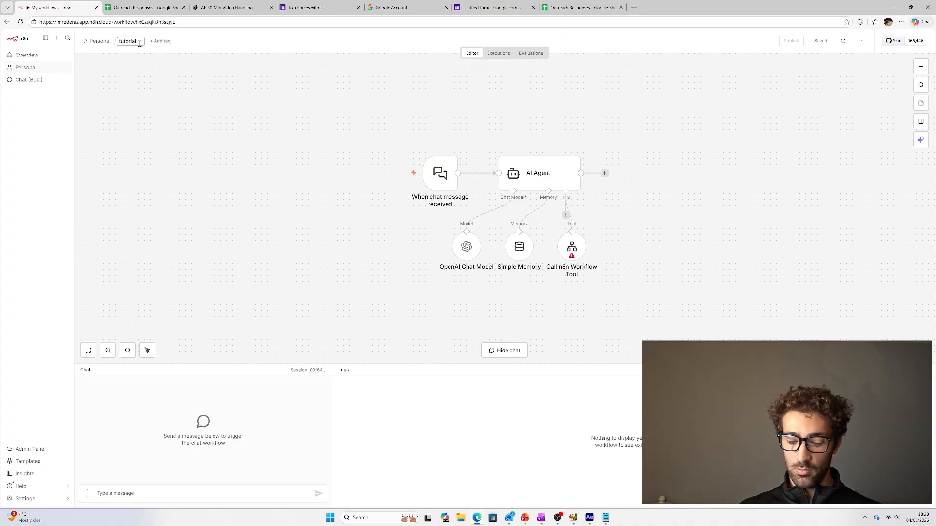
type(" - brain")
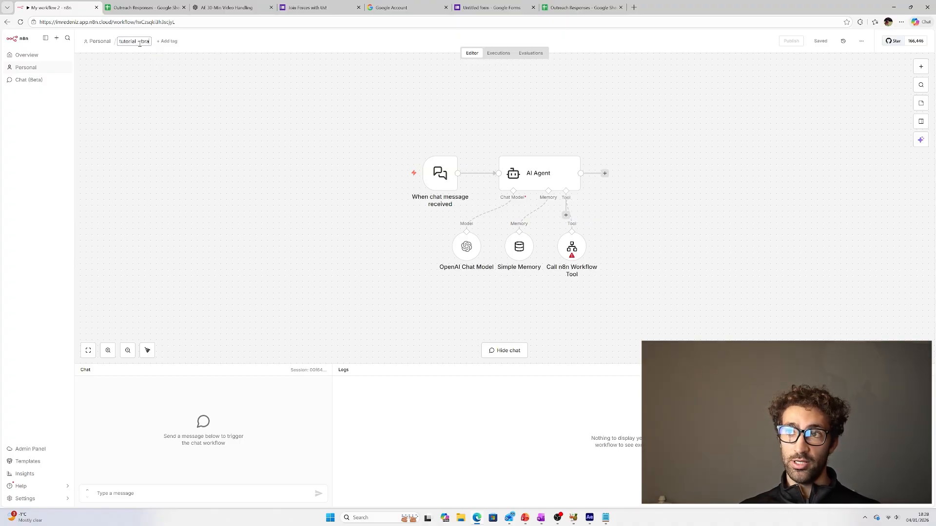
left_click(219, 188)
- Move the workflow tool node away from Simple Memory and set it to call the Tutorial - Lead Qual workflow
left_click_drag(572, 247, 647, 254)
double_click(647, 253)
left_click(475, 196)
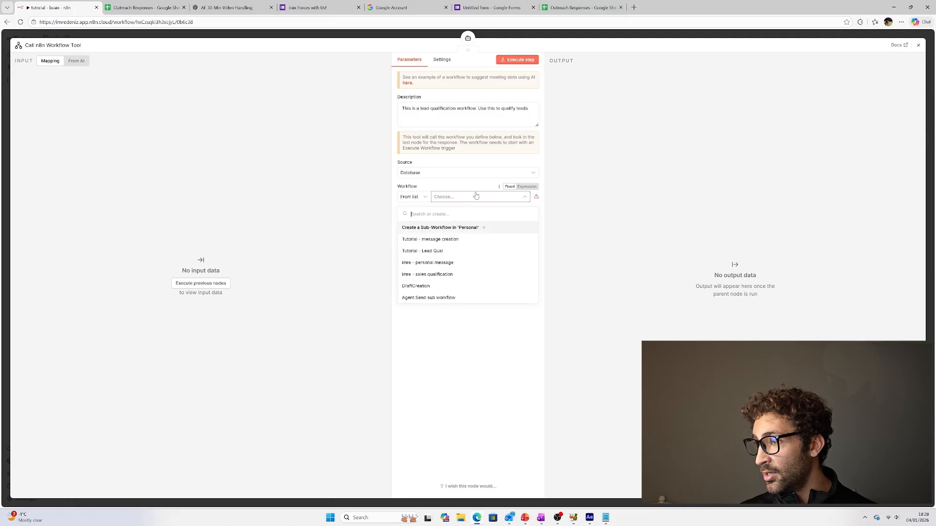
left_click(437, 252)
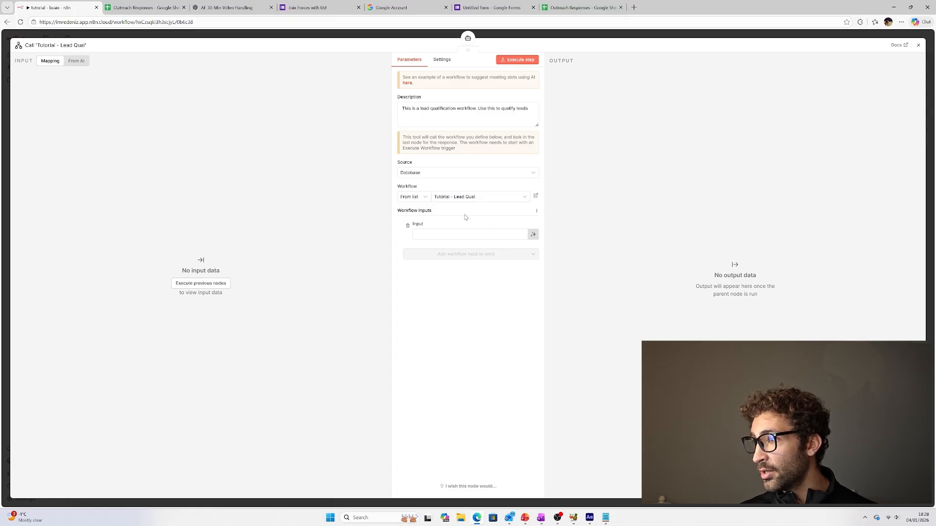
left_click_drag(427, 225, 415, 224)
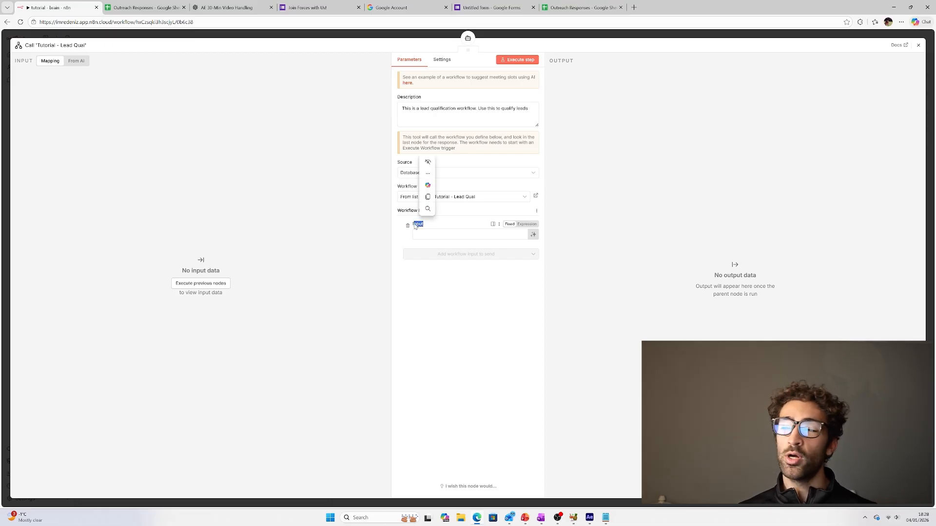
left_click(508, 36)
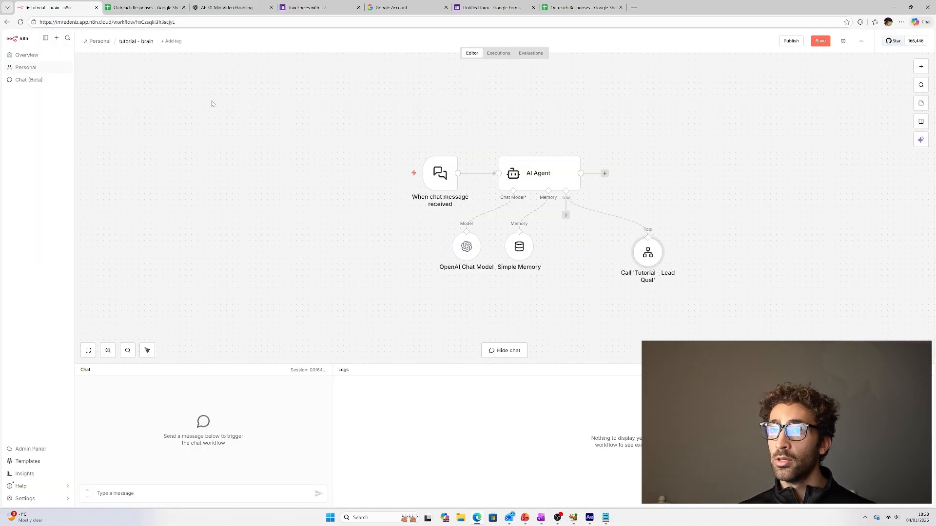
- Save the brain workflow and inspect the input schema of the trigger in the Tutorial - Lead Qual workflow
left_click(28, 55)
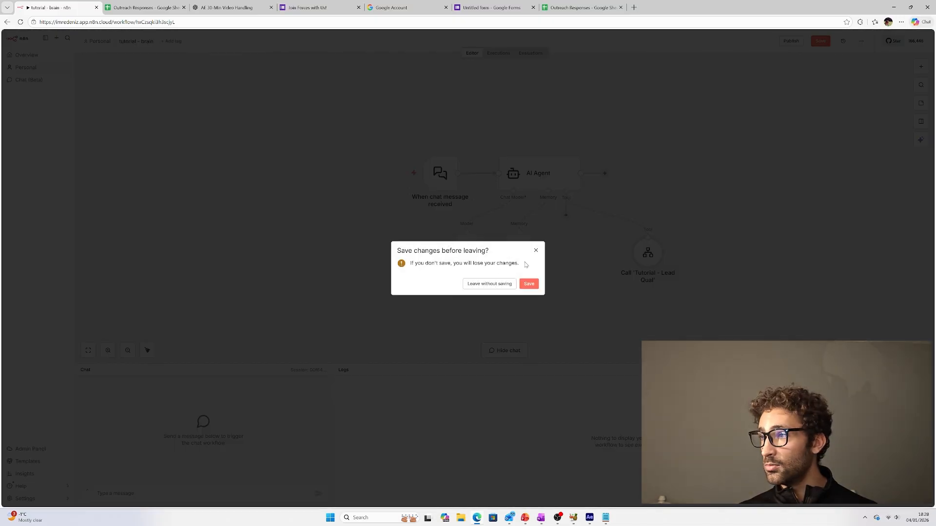
left_click(528, 284)
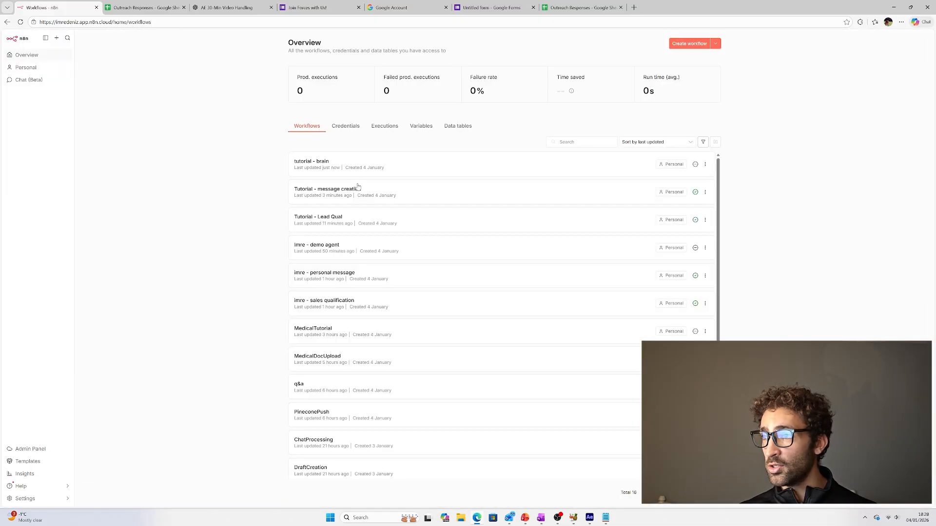
double_click(361, 222)
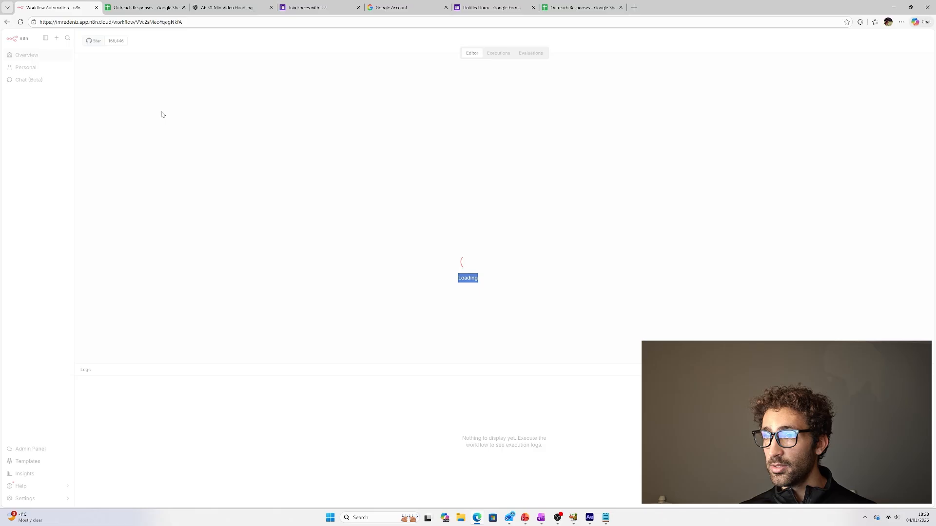
double_click(252, 215)
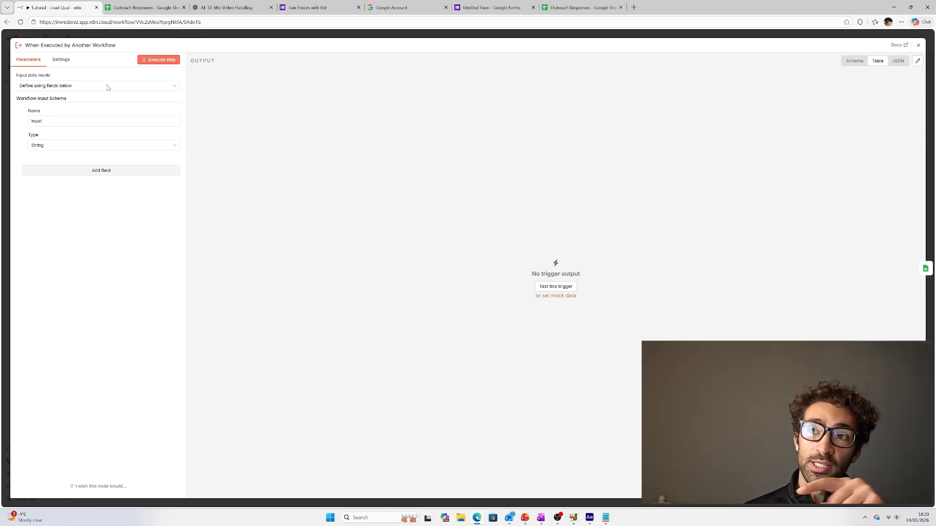
key("Escape")
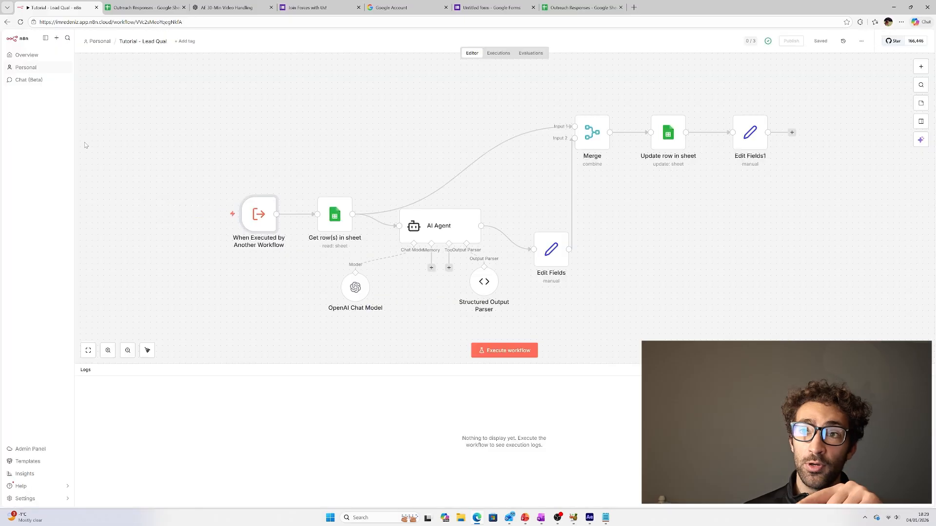
- Return to the tutorial - brain workflow and add a second workflow tool to the AI Agent that calls Tutorial - message creation
left_click(35, 62)
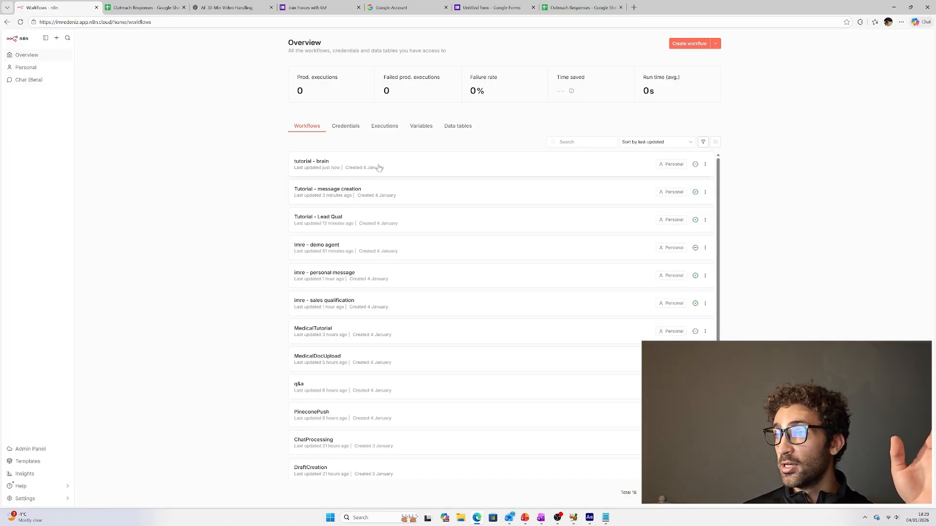
left_click(330, 208)
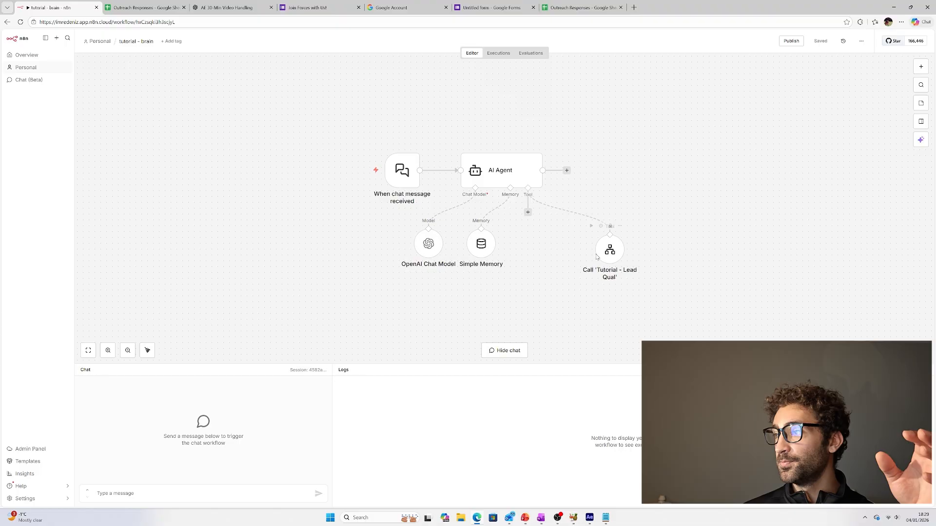
left_click(528, 212)
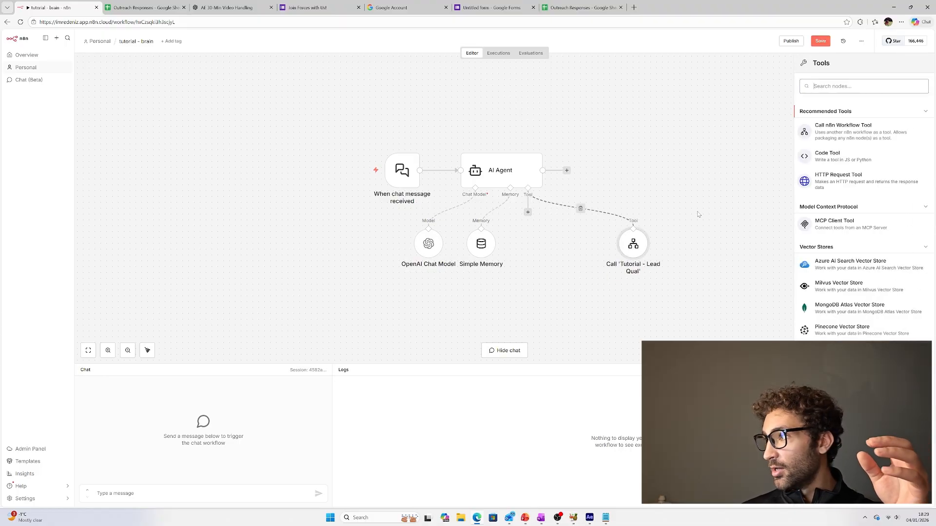
left_click(831, 130)
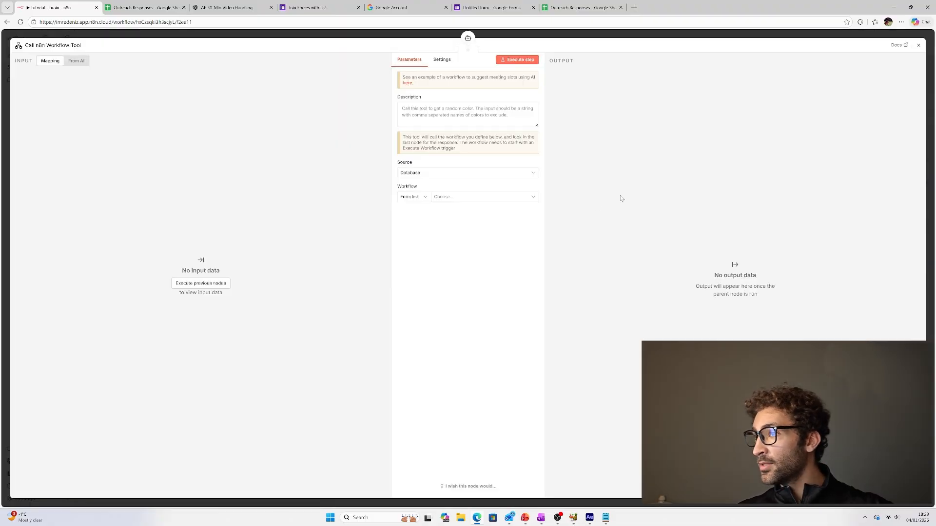
left_click(449, 197)
left_click(447, 239)
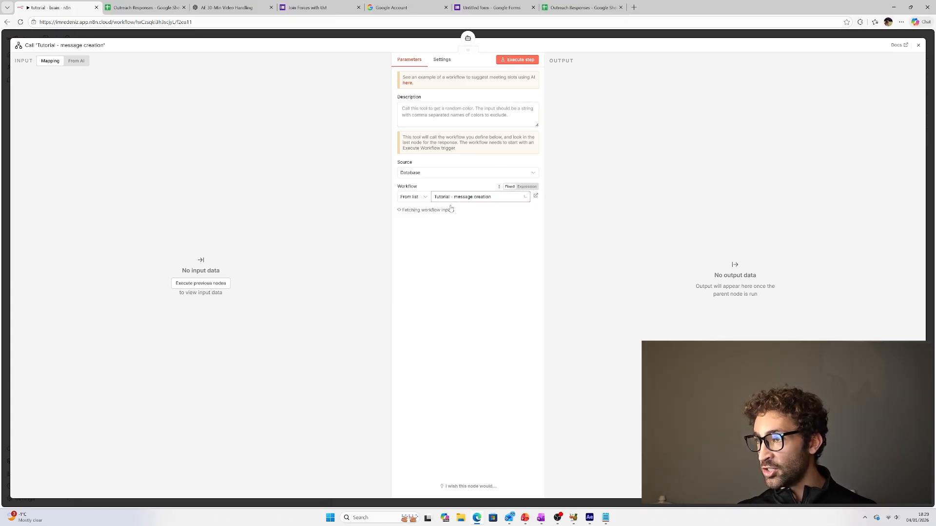
- Describe the message creation tool as "Call this tool to create personalised messages to the leads"
left_click(447, 115)
type("Call this tool to create personalised m")
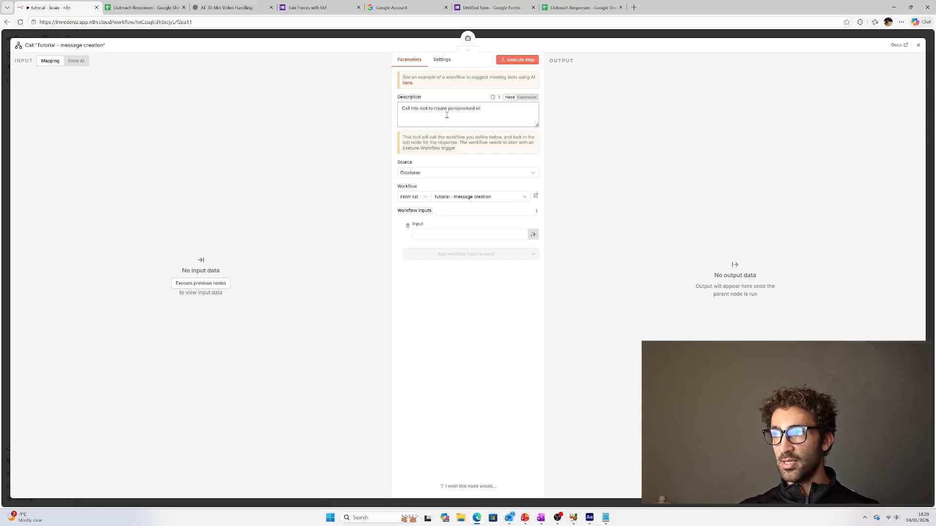
type("ages to the leads")
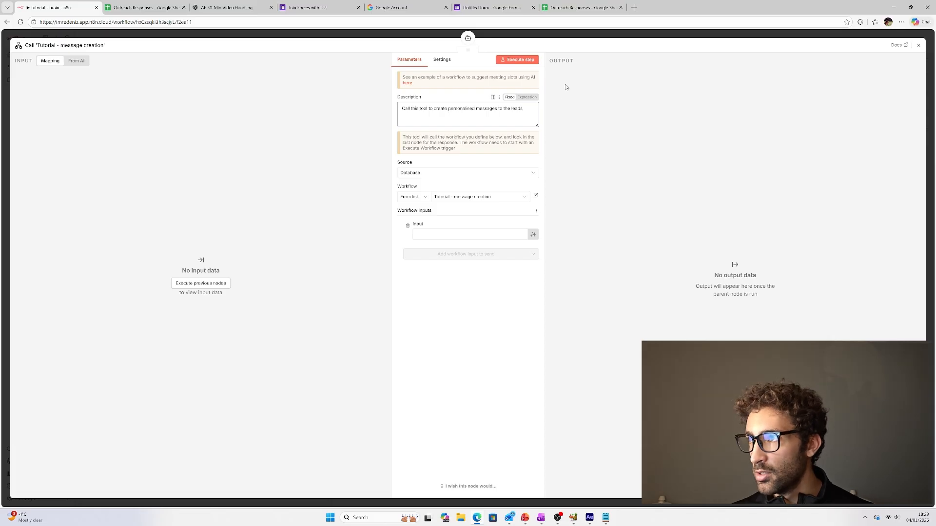
left_click(567, 38)
- Add a System Message option to the AI Agent, keeping the default text "You are a helpful assistant"
double_click(477, 170)
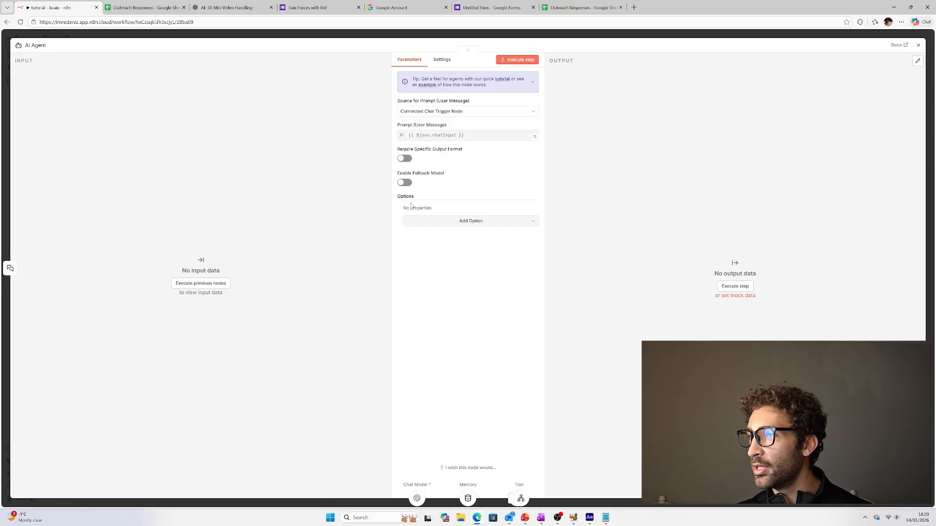
left_click(441, 222)
left_click(436, 242)
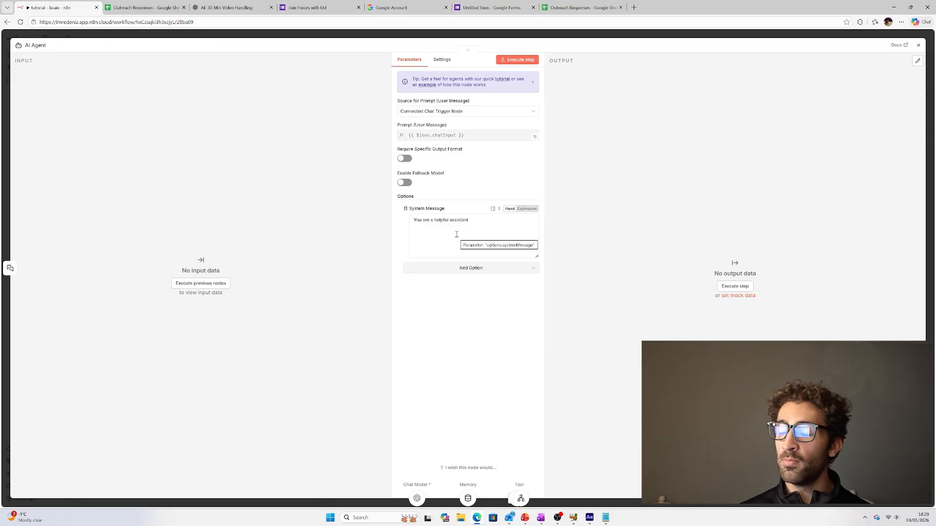
left_click_drag(474, 227, 368, 207)
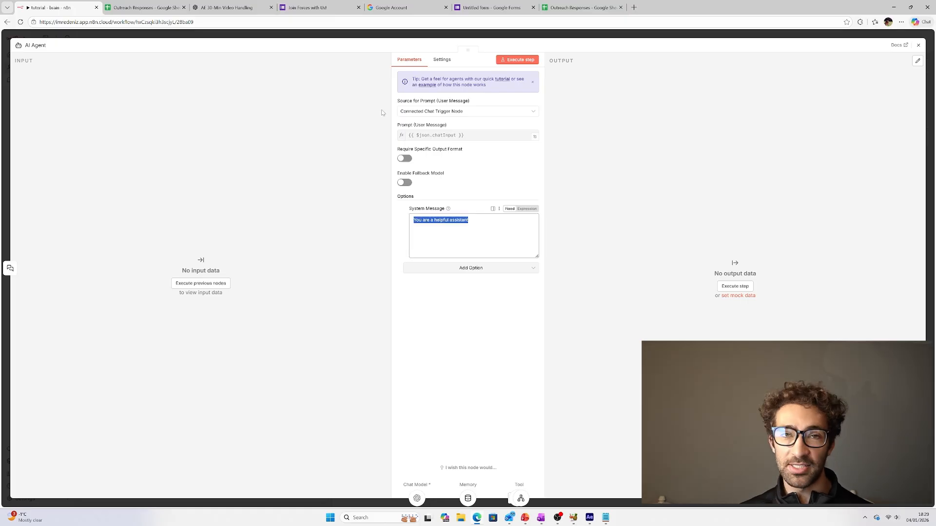
left_click(307, 34)
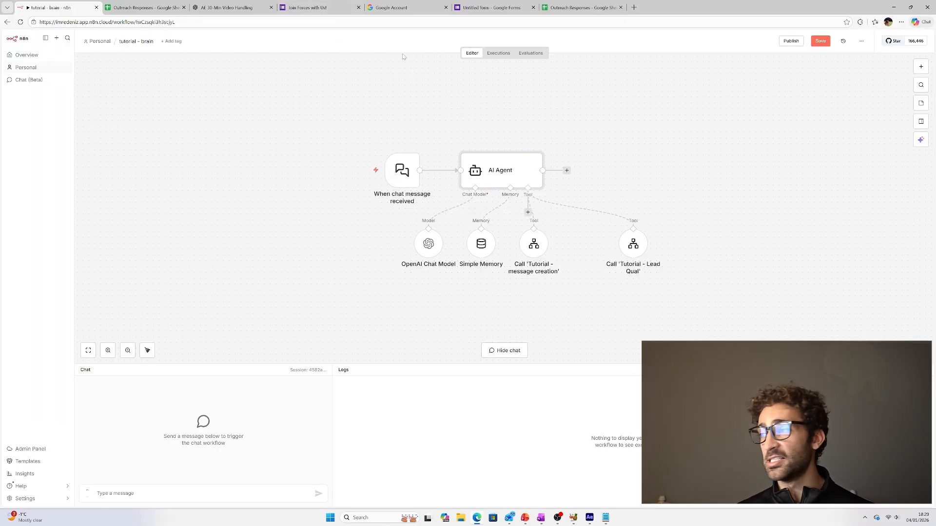
- Reposition the message creation and Lead Qual tool nodes so they sit apart below the AI Agent
left_click_drag(533, 245, 563, 274)
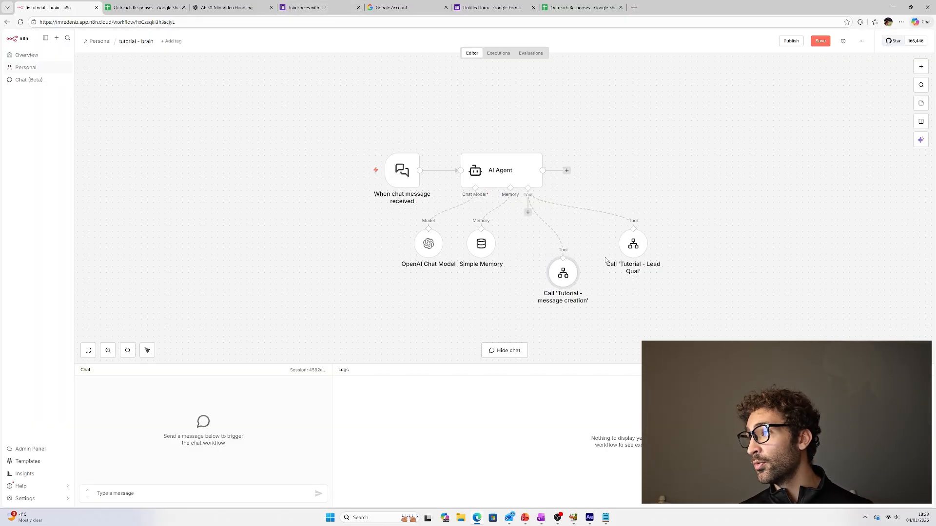
left_click_drag(629, 247, 628, 254)
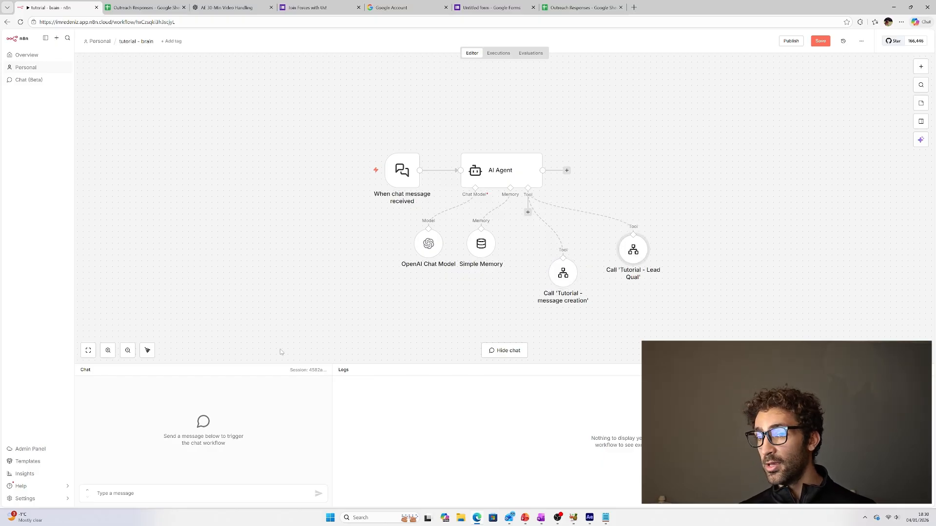
left_click(160, 500)
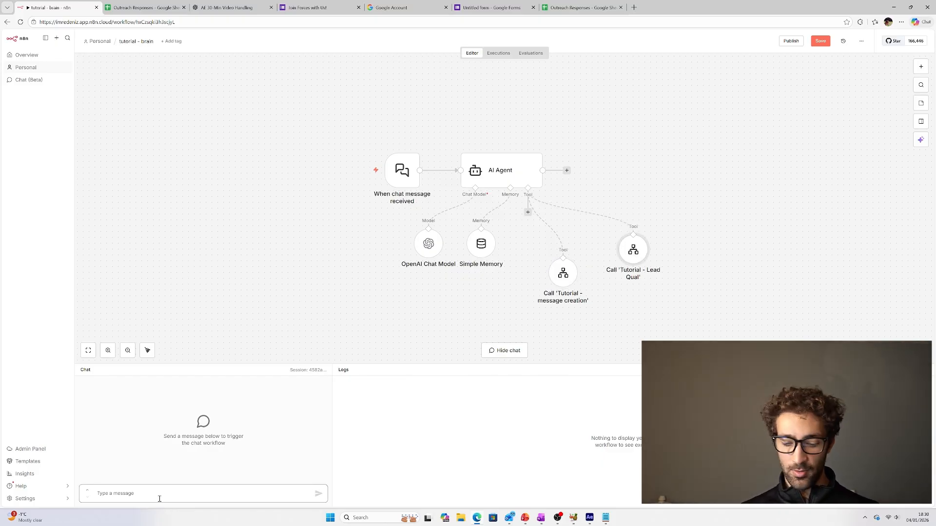
- Switch to the live "Join Forces with Us!" Google Form and start another response
left_click(492, 6)
left_click(580, 7)
left_click(492, 7)
scroll(463, 147, "up", 3)
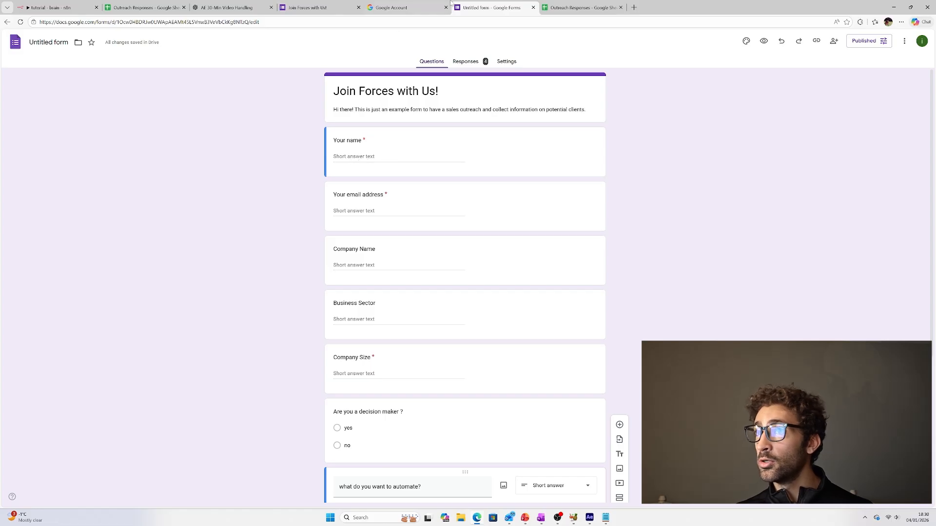
left_click(306, 7)
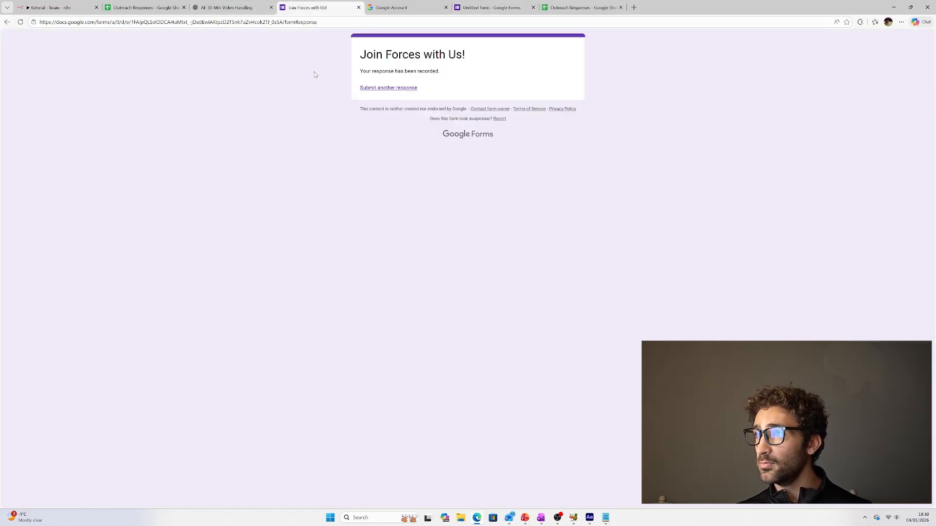
left_click(384, 90)
- Enter the test lead's name and email address in the form
left_click(418, 160)
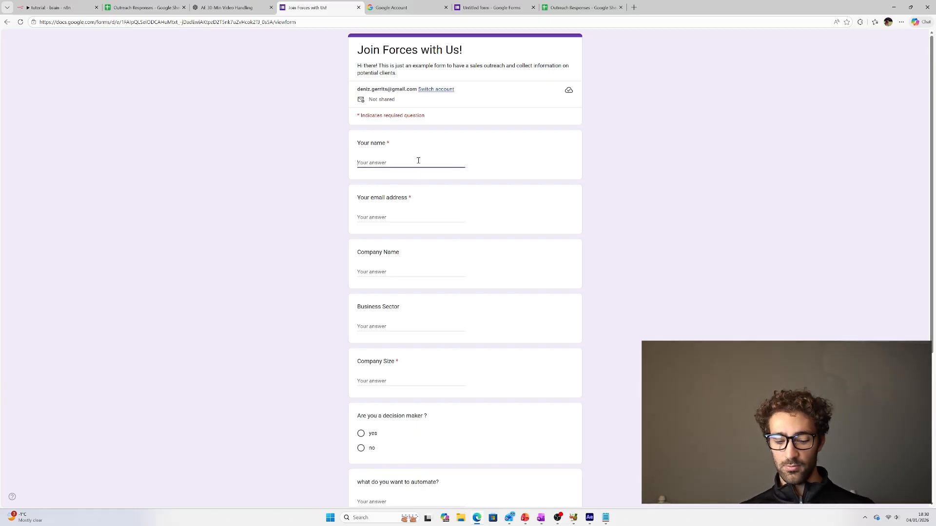
type("her")
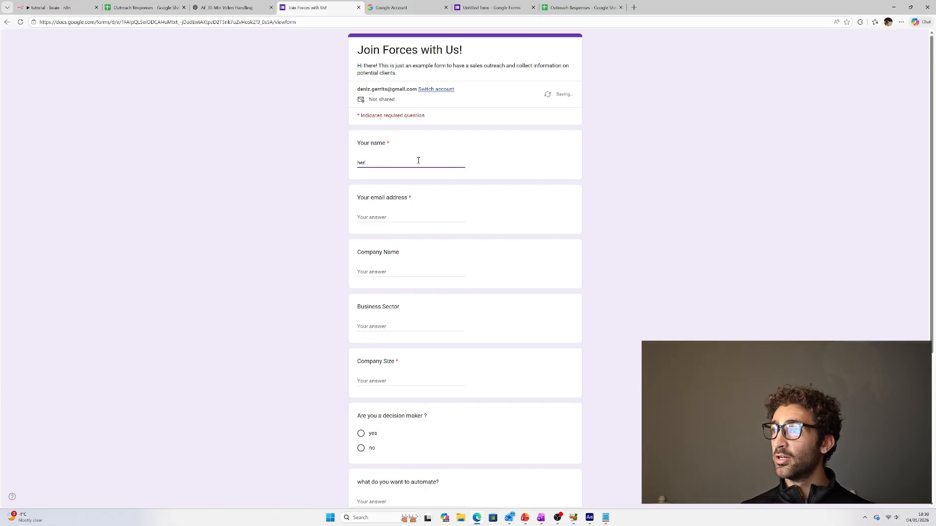
type("mione")
key("Tab")
type("herm")
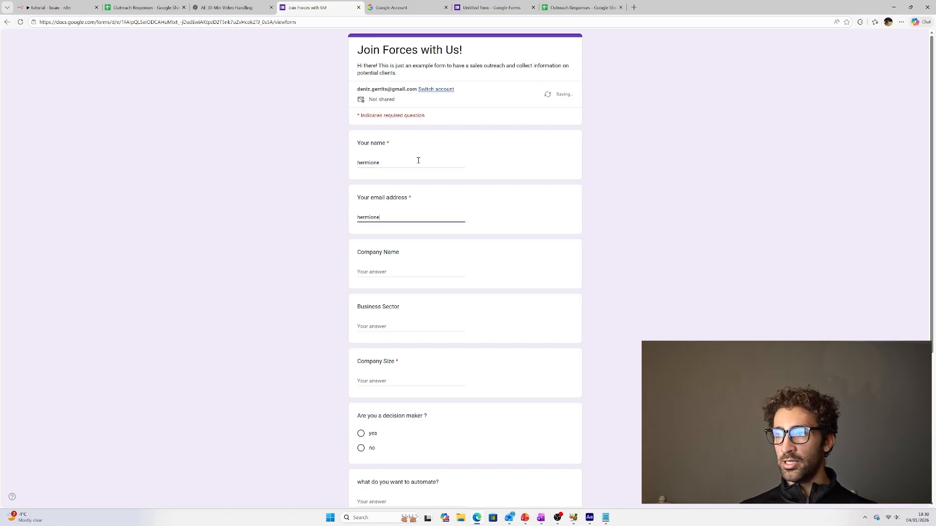
type("ione")
key("BackSpace")
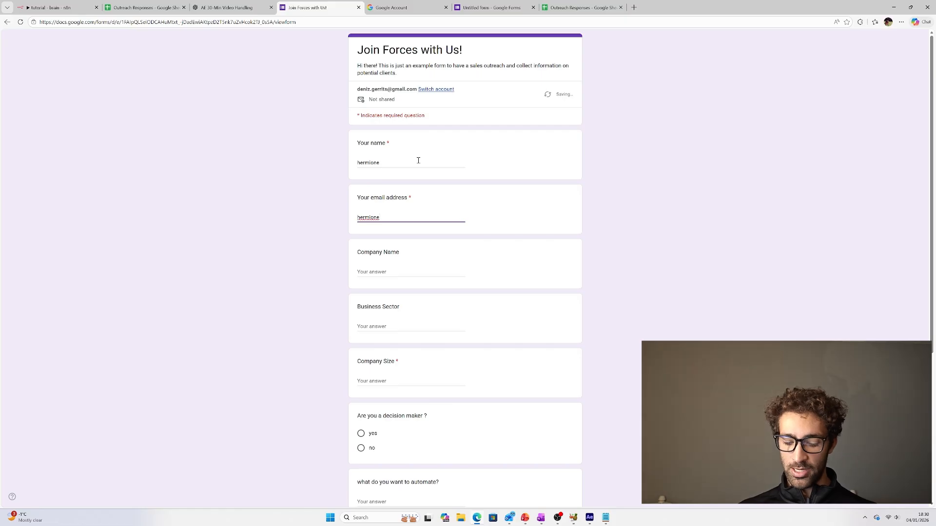
type("@hogwarts ")
type("com")
- Fill in the company name as hogwarts, the business sector as witch and the company size as 22
key("Tab")
type("hogwarts")
key("Tab")
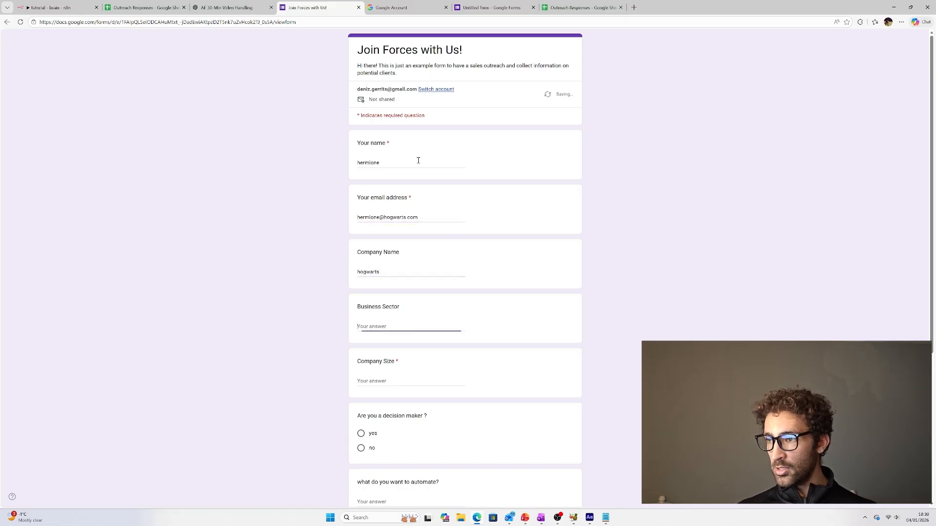
type("witch")
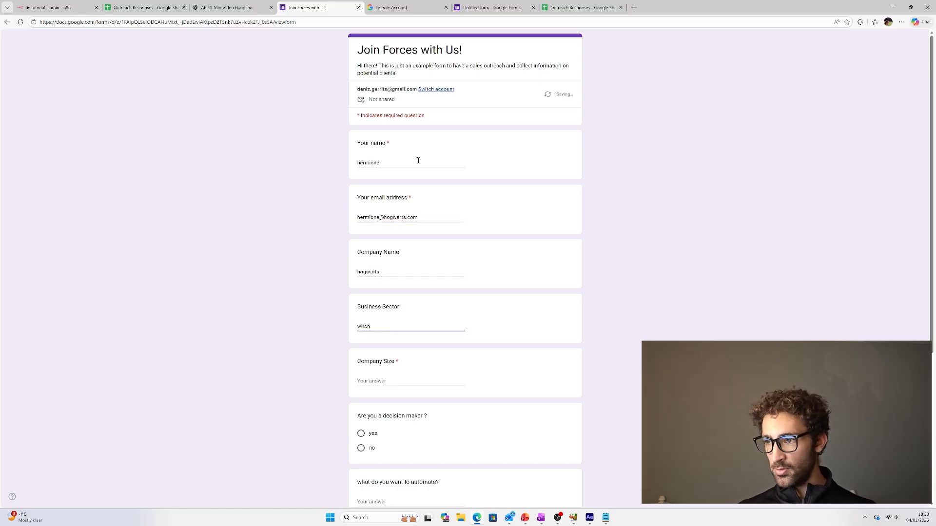
key("Return")
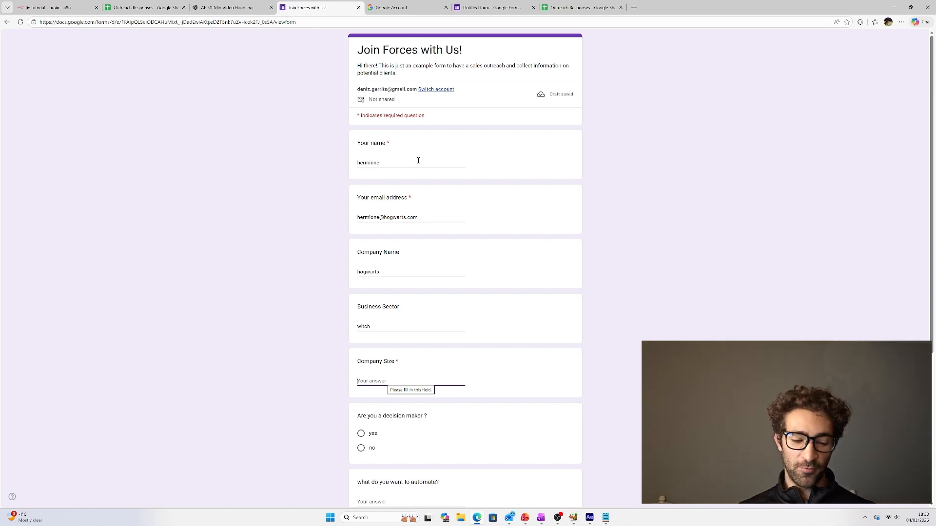
type("22")
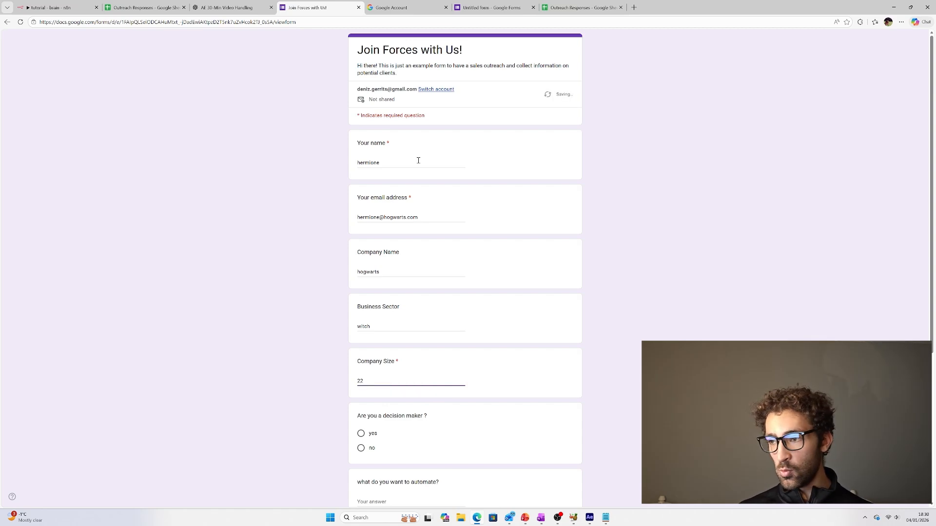
- Answer yes to being a decision maker and enter "my witchcraft learning" as what to automate
scroll(418, 160, "down", 4)
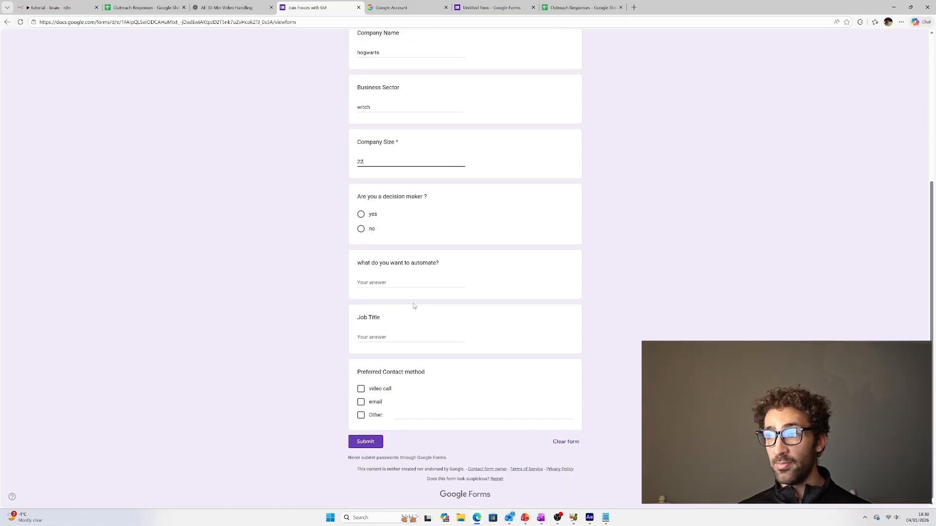
left_click(361, 251)
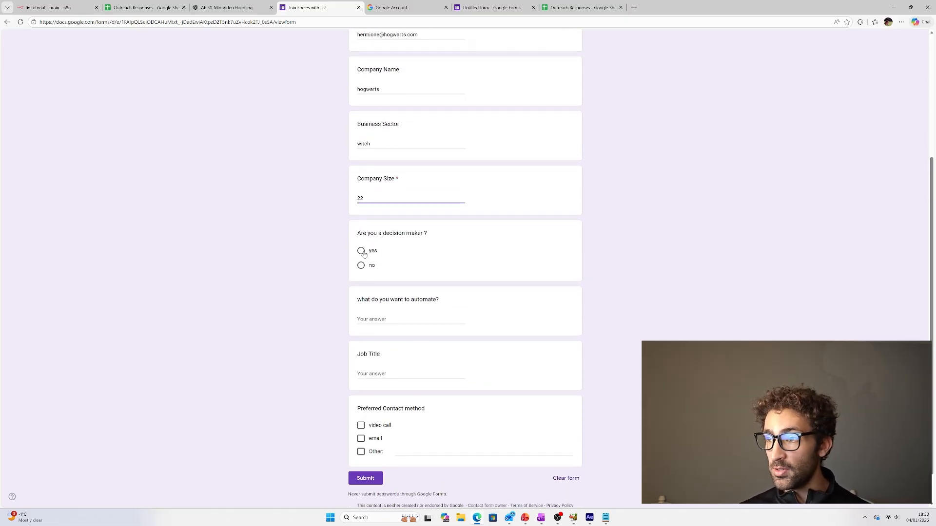
left_click(385, 331)
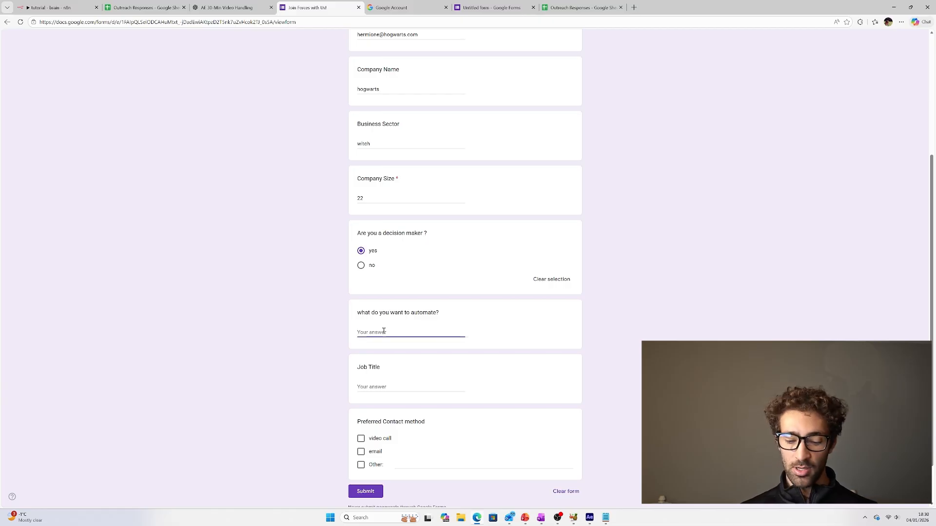
type("my ")
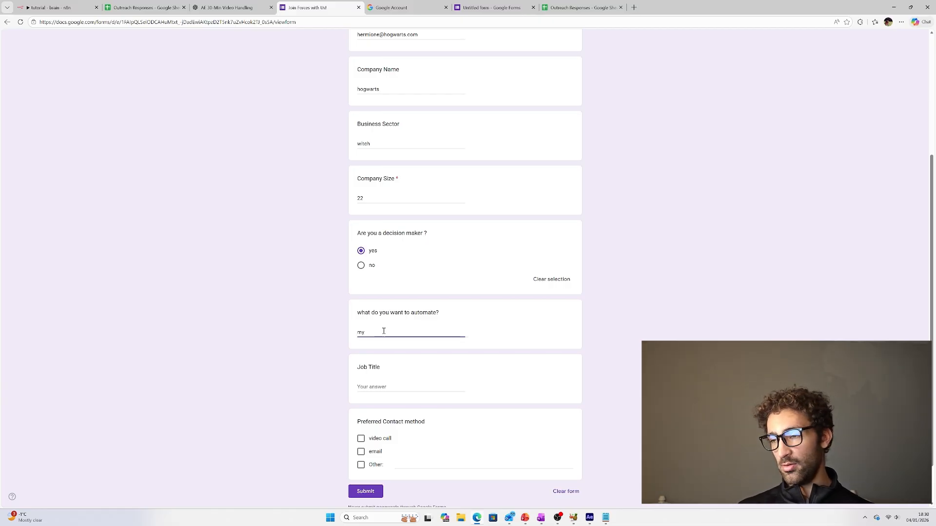
type("spell learning")
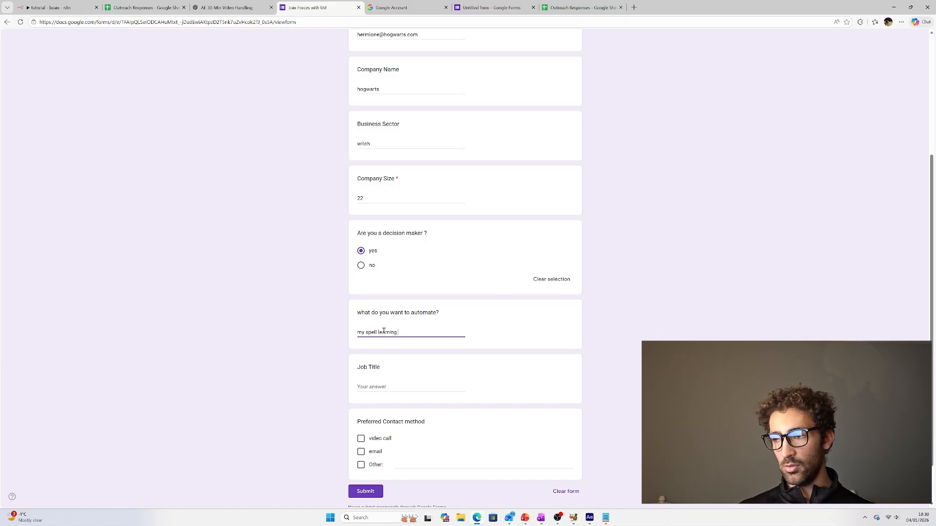
double_click(372, 332)
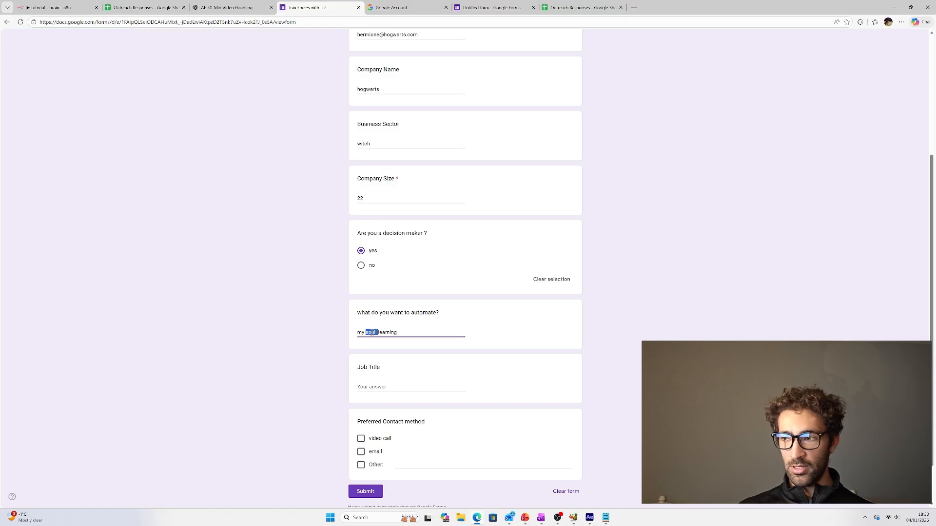
type("witch")
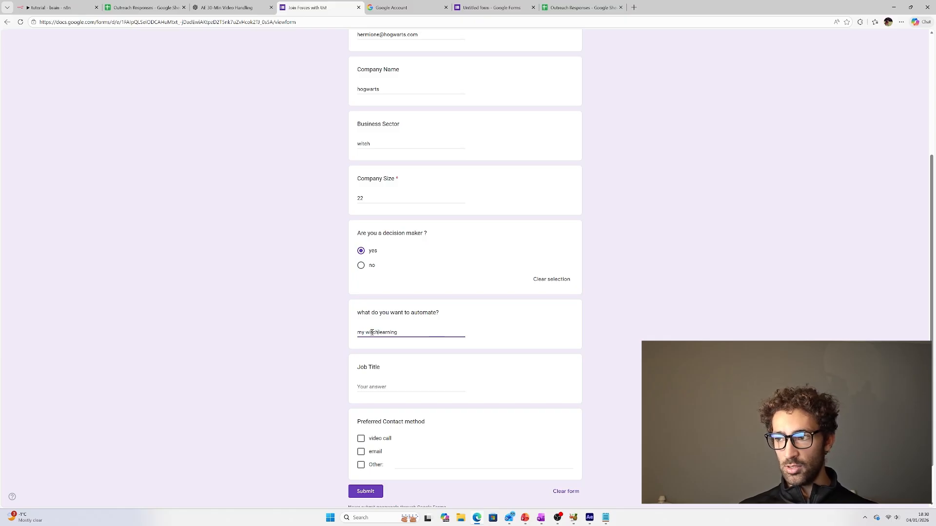
type("craft")
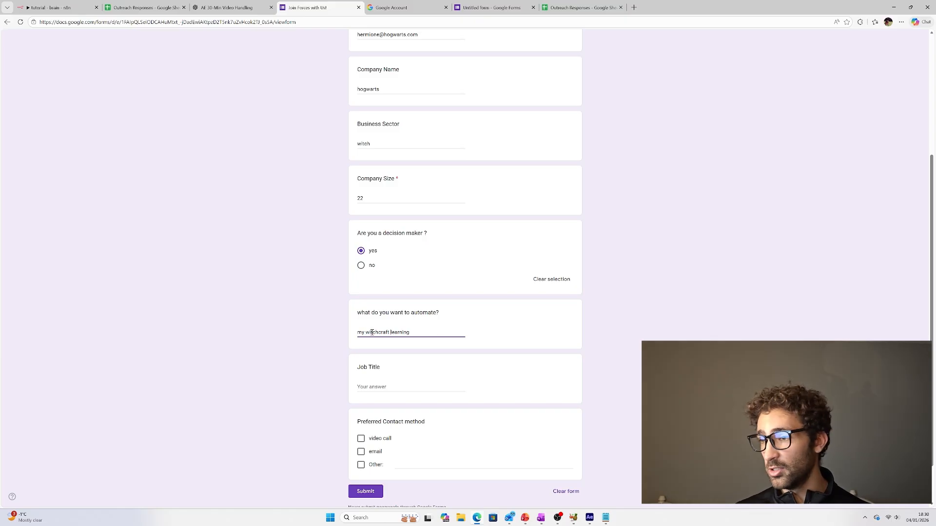
- Enter student as the job title, choose email as the preferred contact method and submit the form
left_click(390, 384)
type("stu")
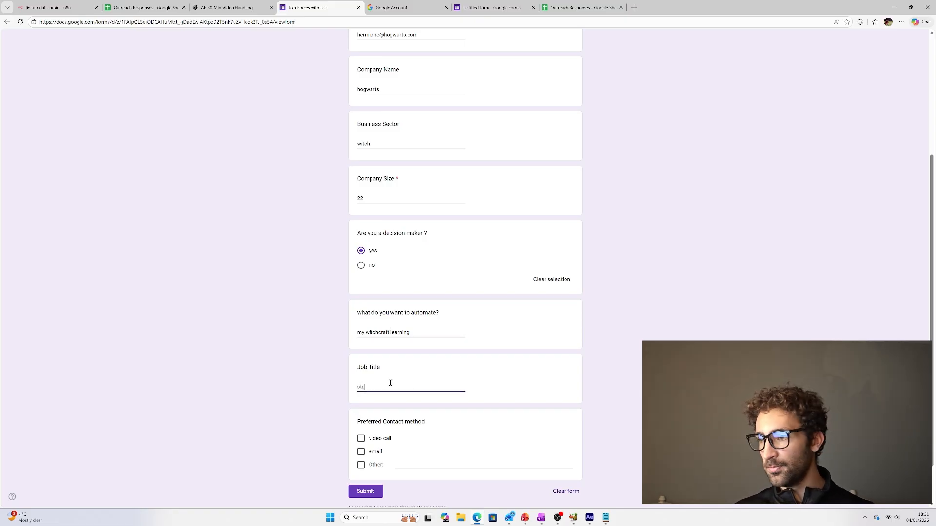
type("dned")
key("BackSpace")
key("BackSpace")
key("BackSpace")
type("ent")
left_click(361, 452)
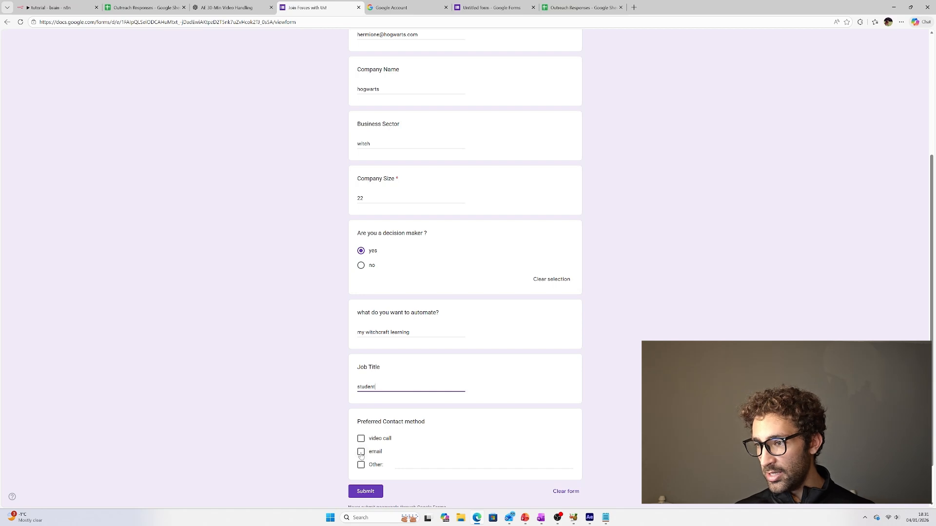
left_click(365, 491)
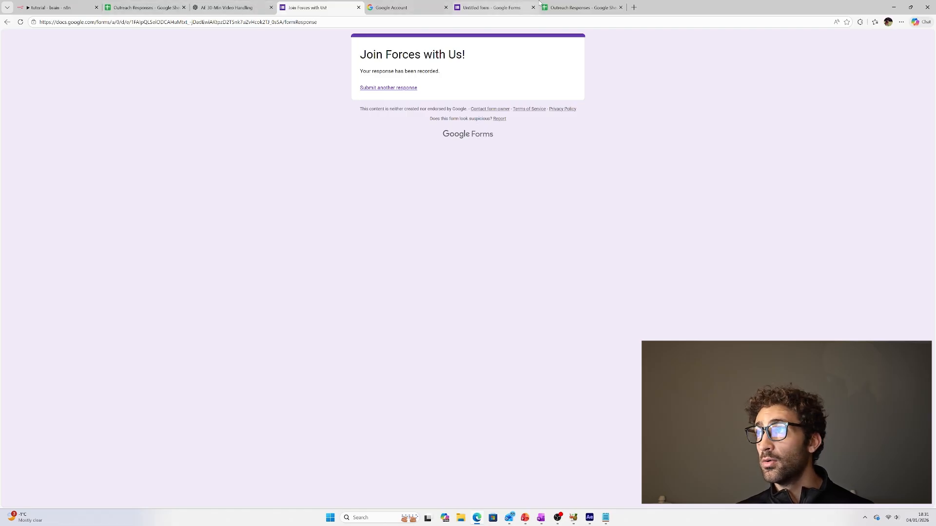
- Check the new lead's row in the Outreach Responses sheet and send the n8n brain chat "Can you qualify the leads in the database"
left_click(580, 7)
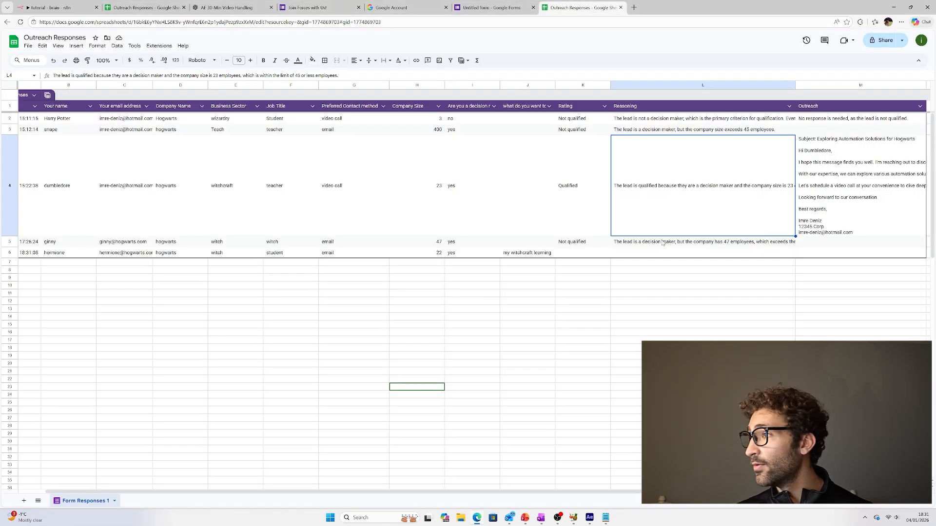
left_click(749, 250)
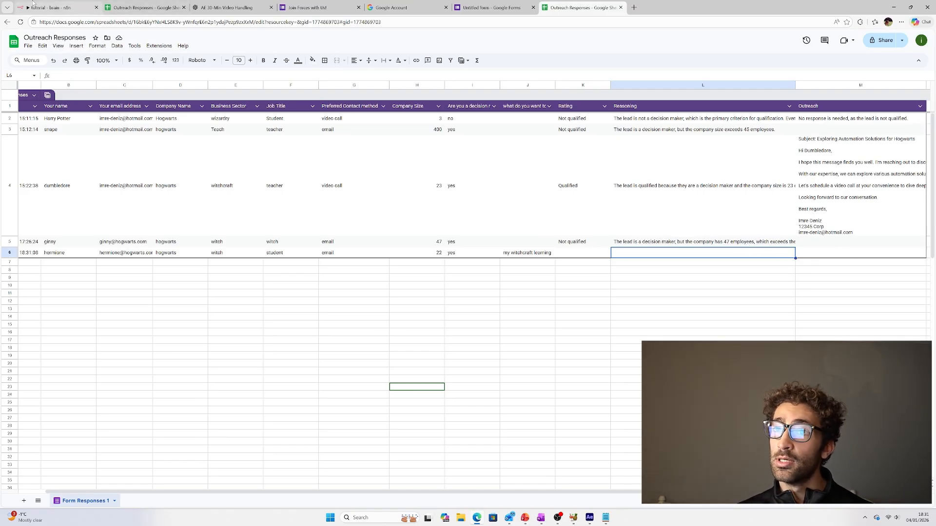
left_click(54, 7)
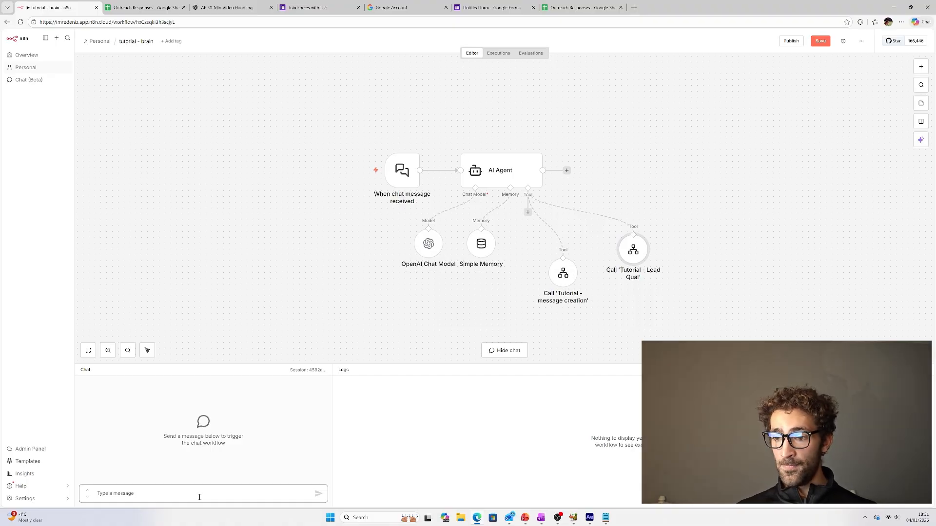
type("Can you qualify the leads")
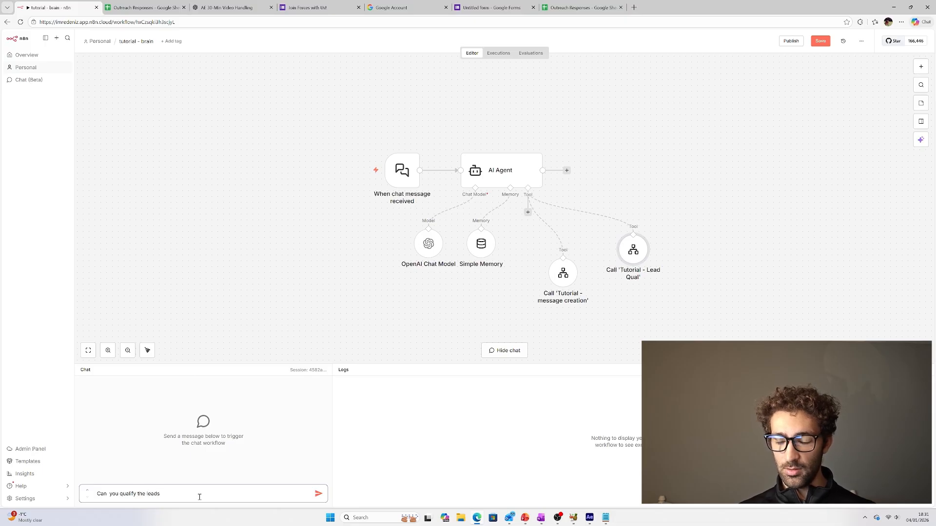
type(" in the database")
key("Return")
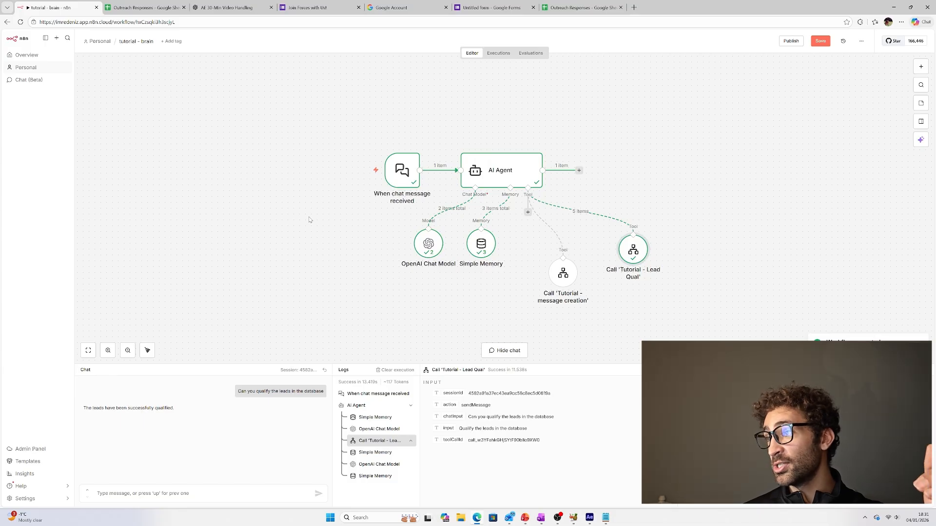
- Move the Lead Qual tool node farther from the message creation node and check the lead ratings in the Outreach Responses sheet
left_click_drag(641, 251, 670, 251)
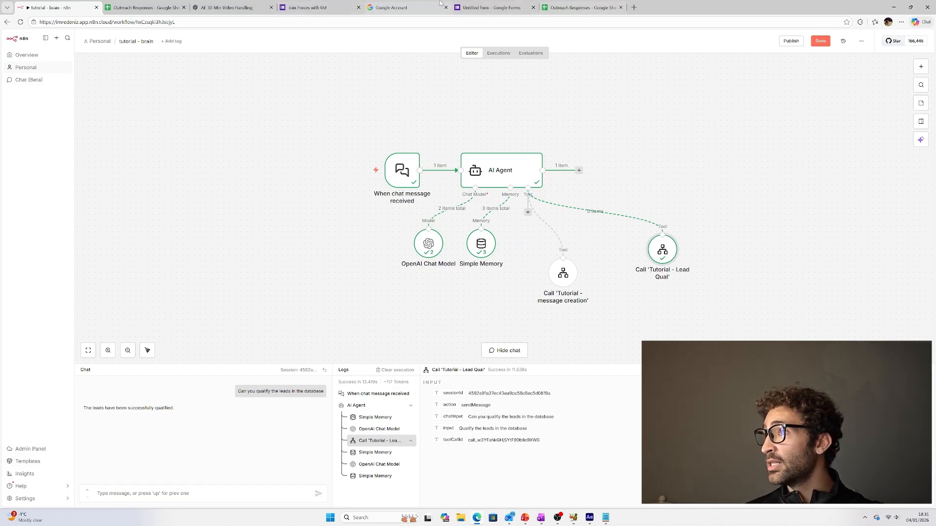
left_click(565, 7)
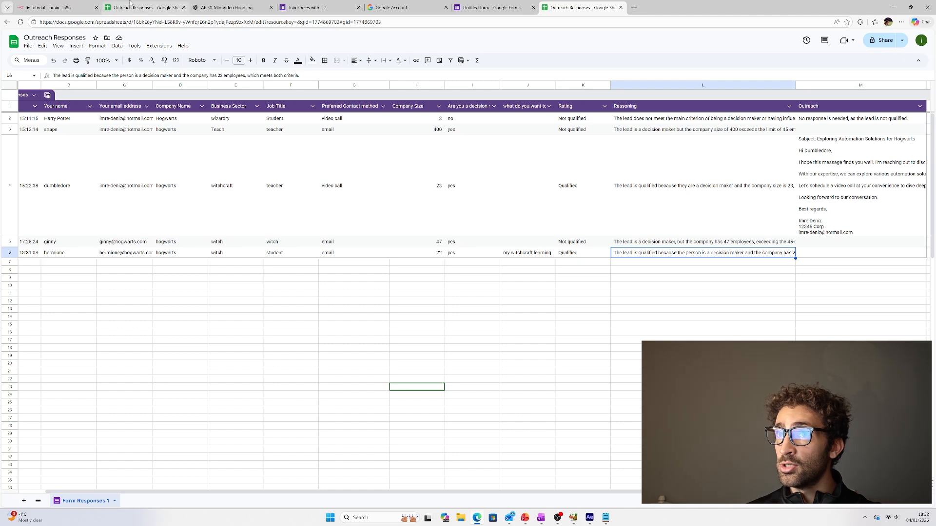
- Return to the n8n brain workflow and send the chat message "can you write a message for them"
left_click(51, 7)
type("can you wri")
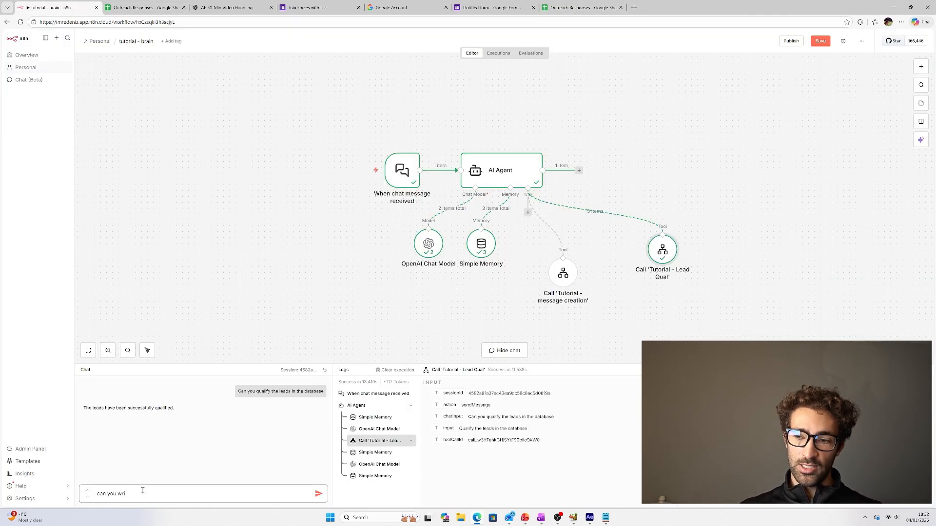
type("te a messa")
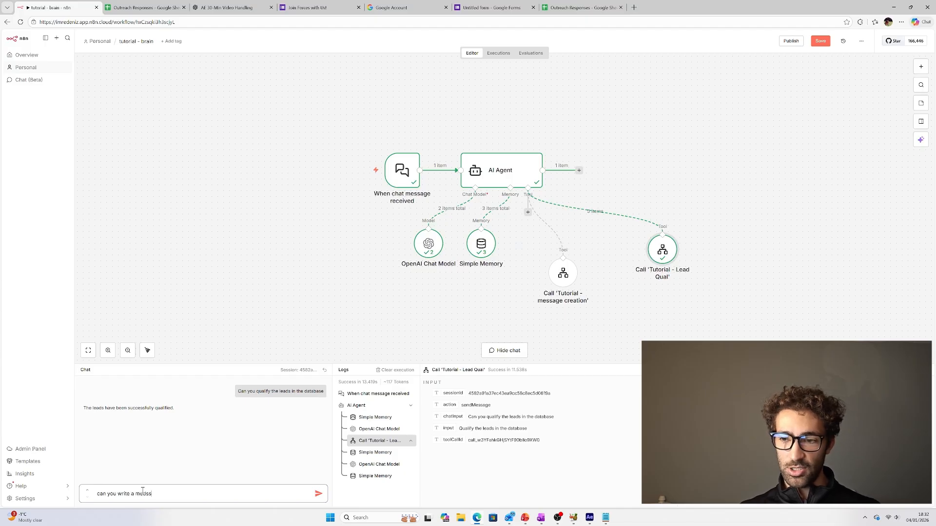
type("age for them")
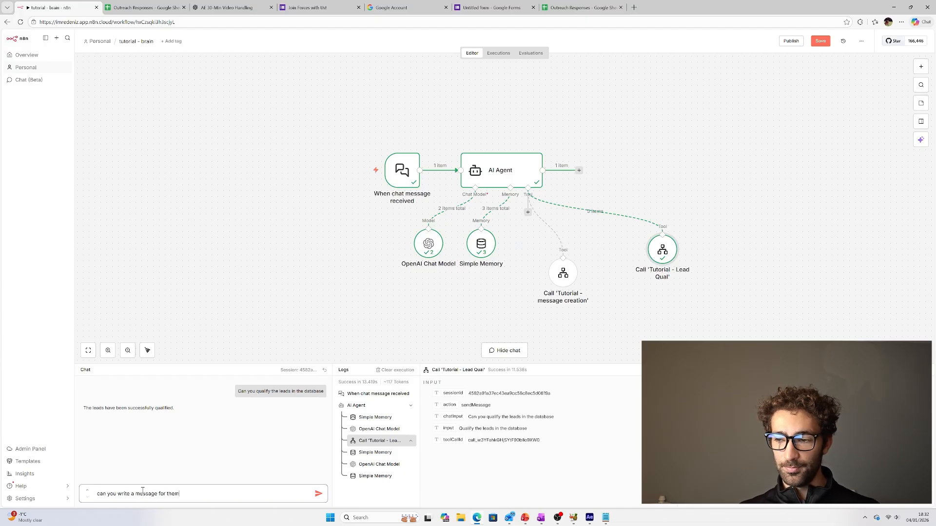
key("Return")
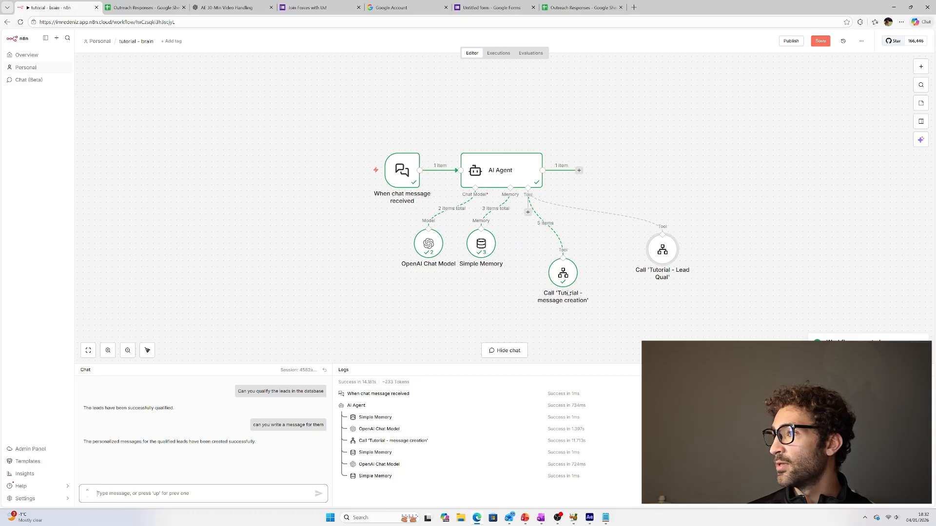
- Read the newest lead's outreach message in the Outreach Responses sheet and return to the n8n brain workflow
left_click(580, 3)
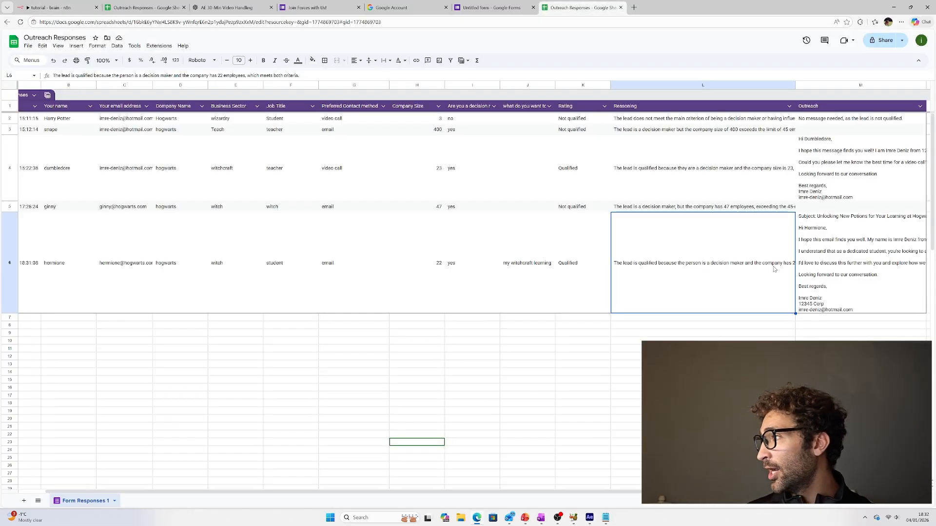
double_click(820, 255)
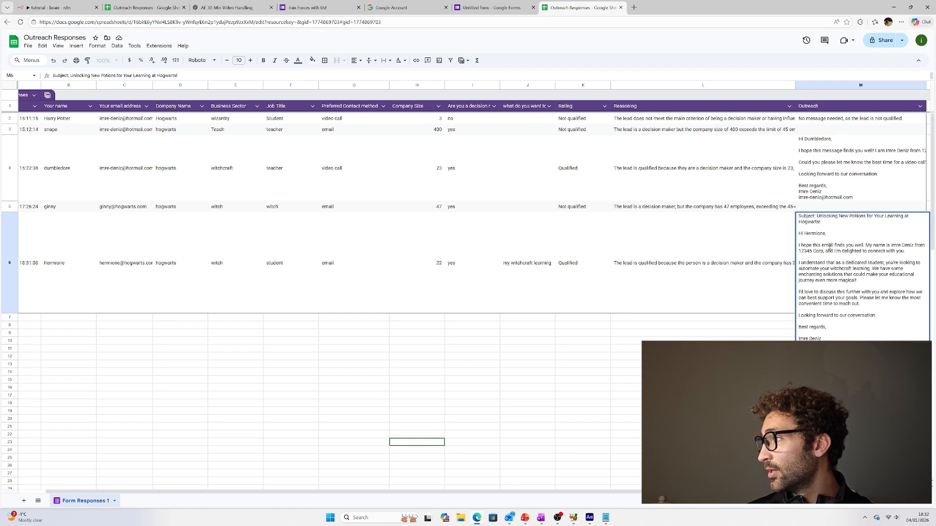
left_click_drag(810, 265, 834, 273)
left_click(856, 281)
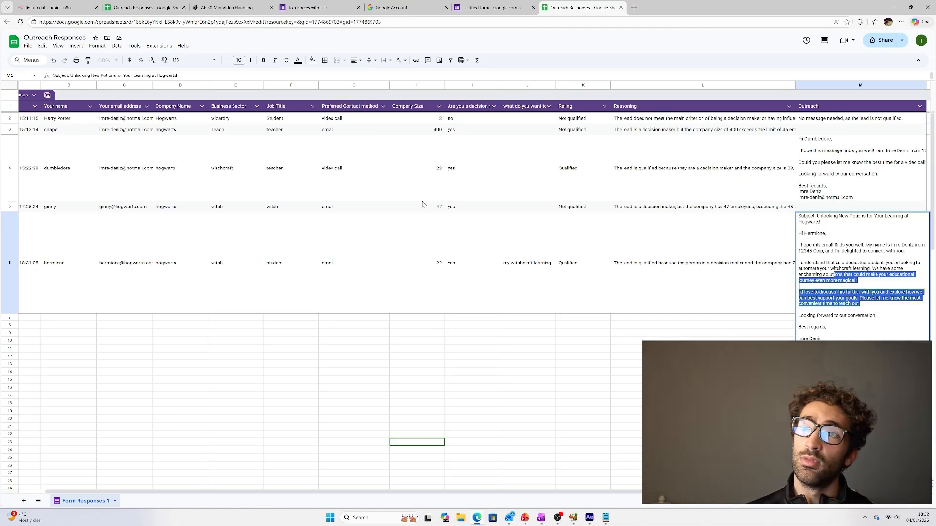
left_click(34, 7)
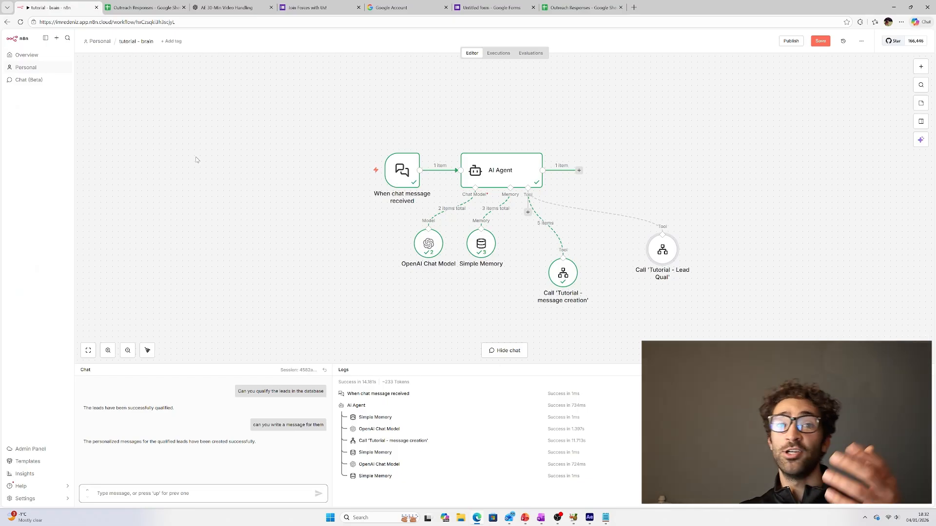